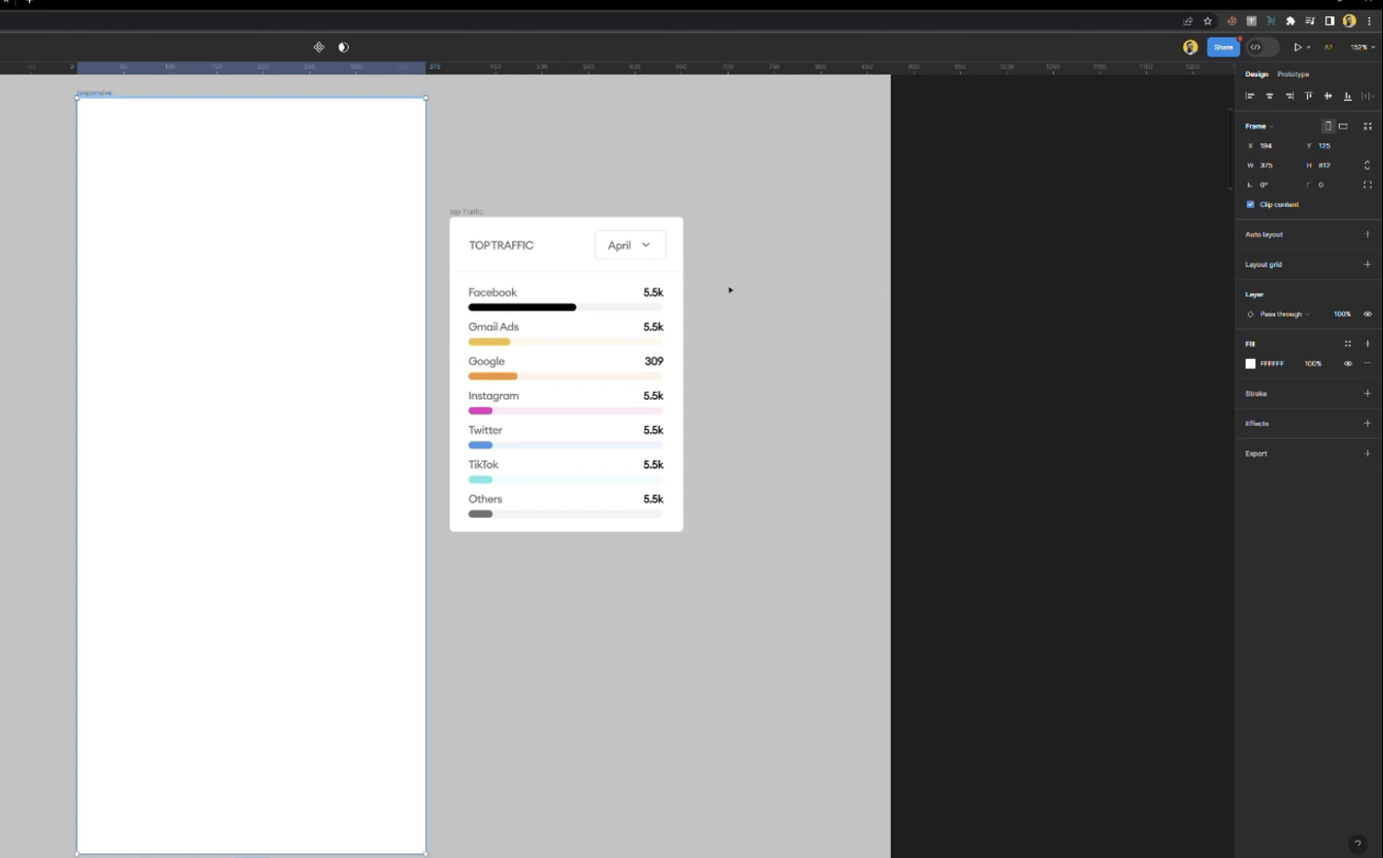
- Add a layout grid to the empty mobile frame and change its type to columns
left_click(1285, 271)
left_click(1252, 286)
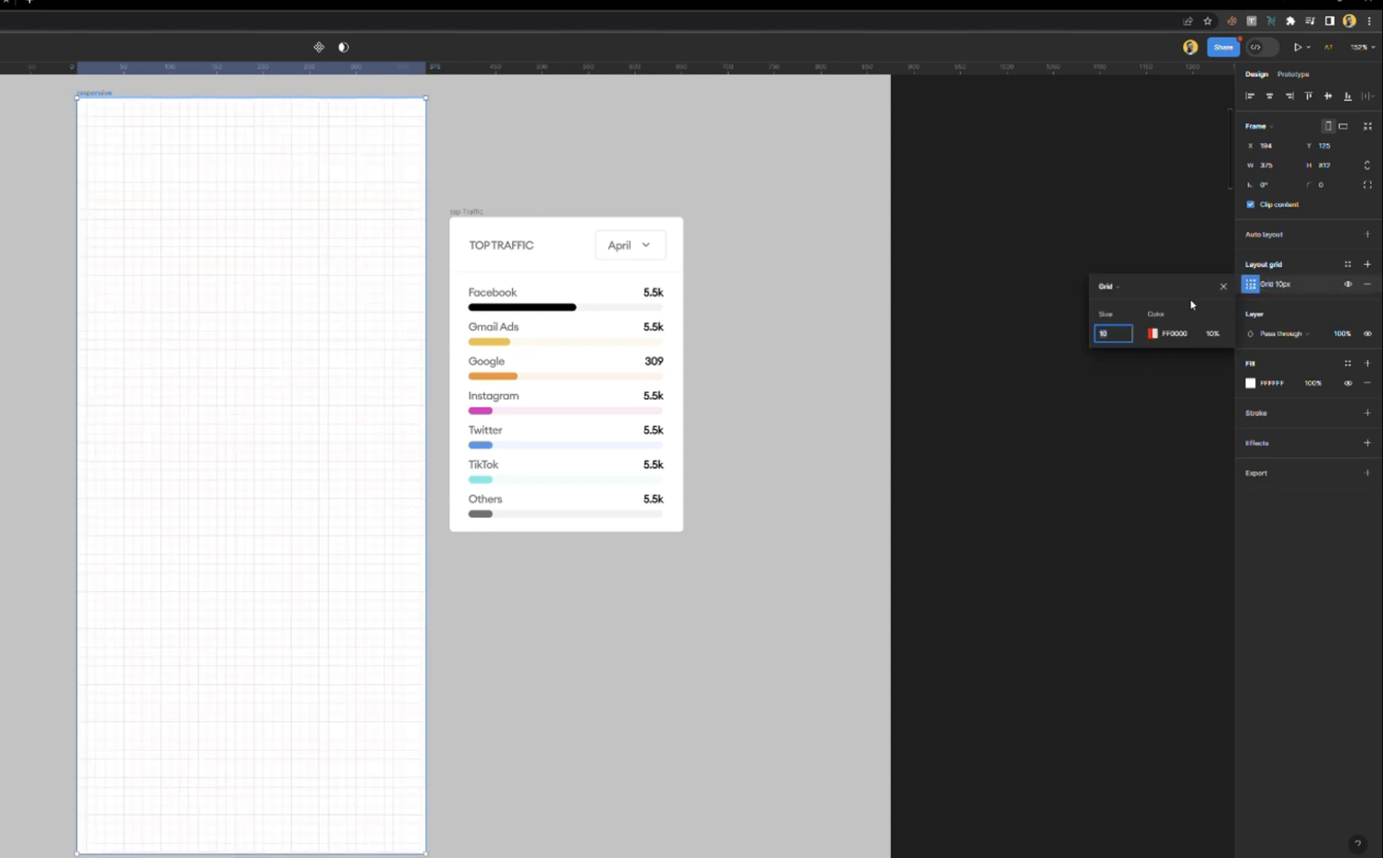
left_click(1126, 290)
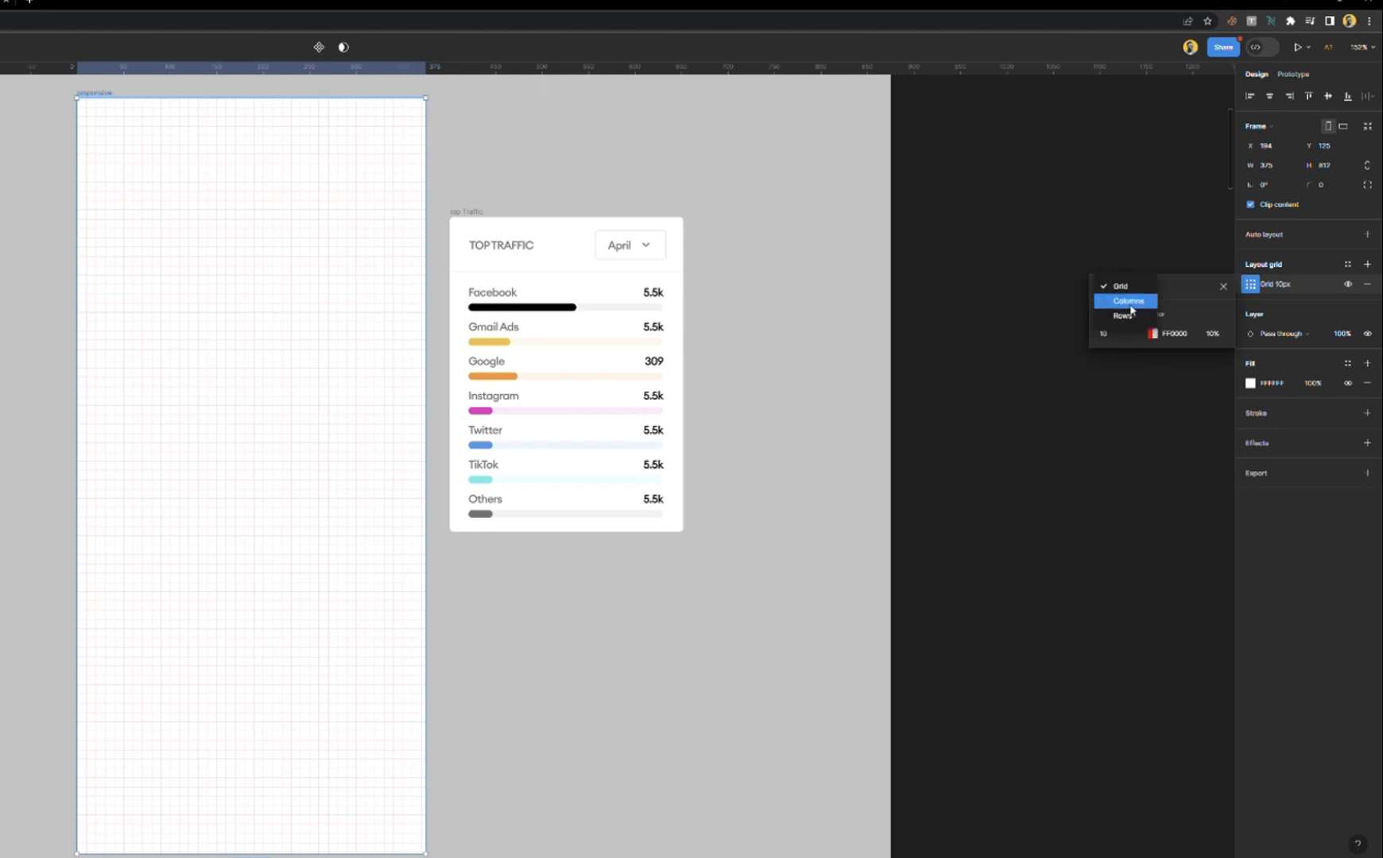
left_click(1127, 302)
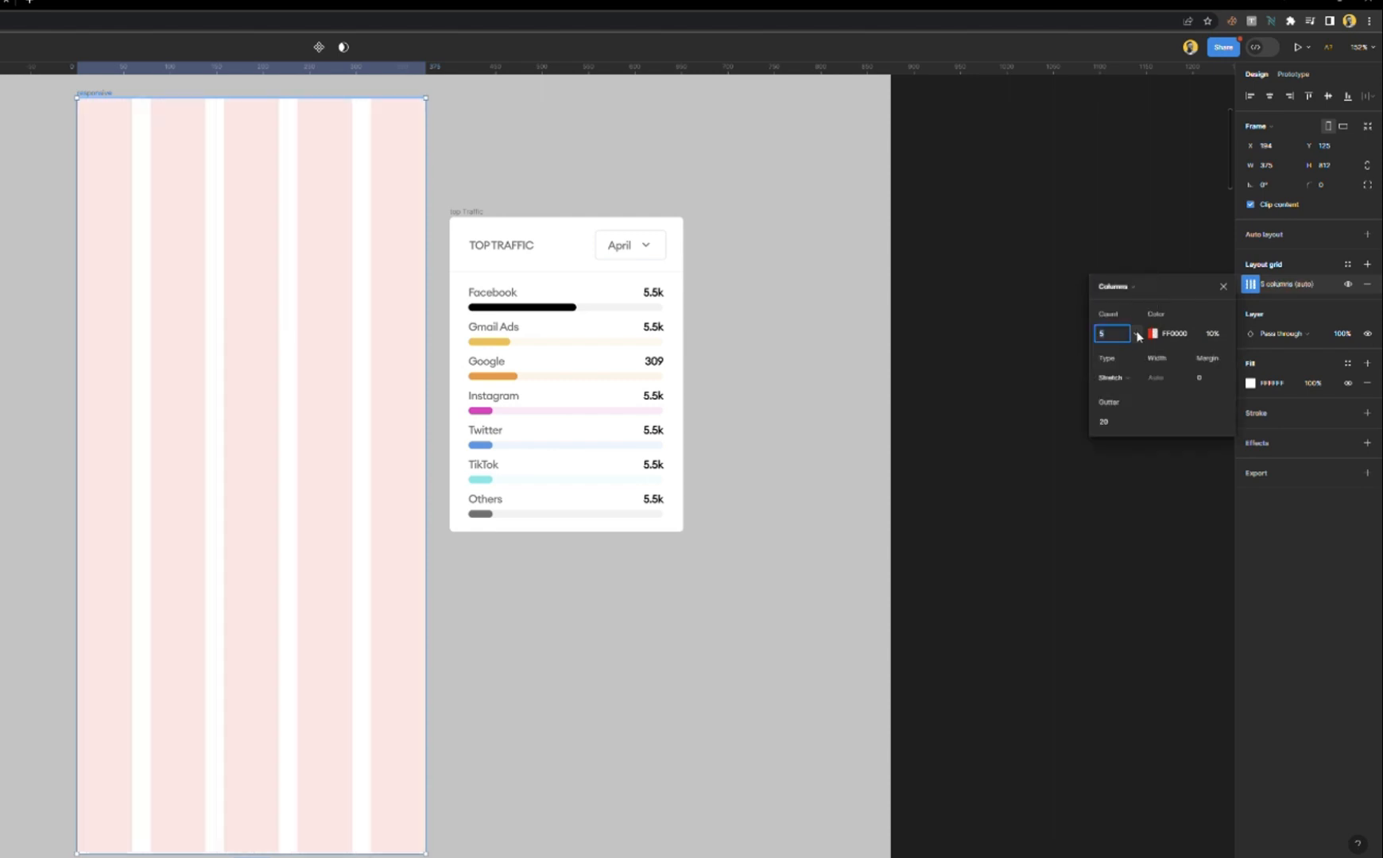
- Set the mobile frame's column grid to 2 columns with a margin of 20
left_click(1137, 334)
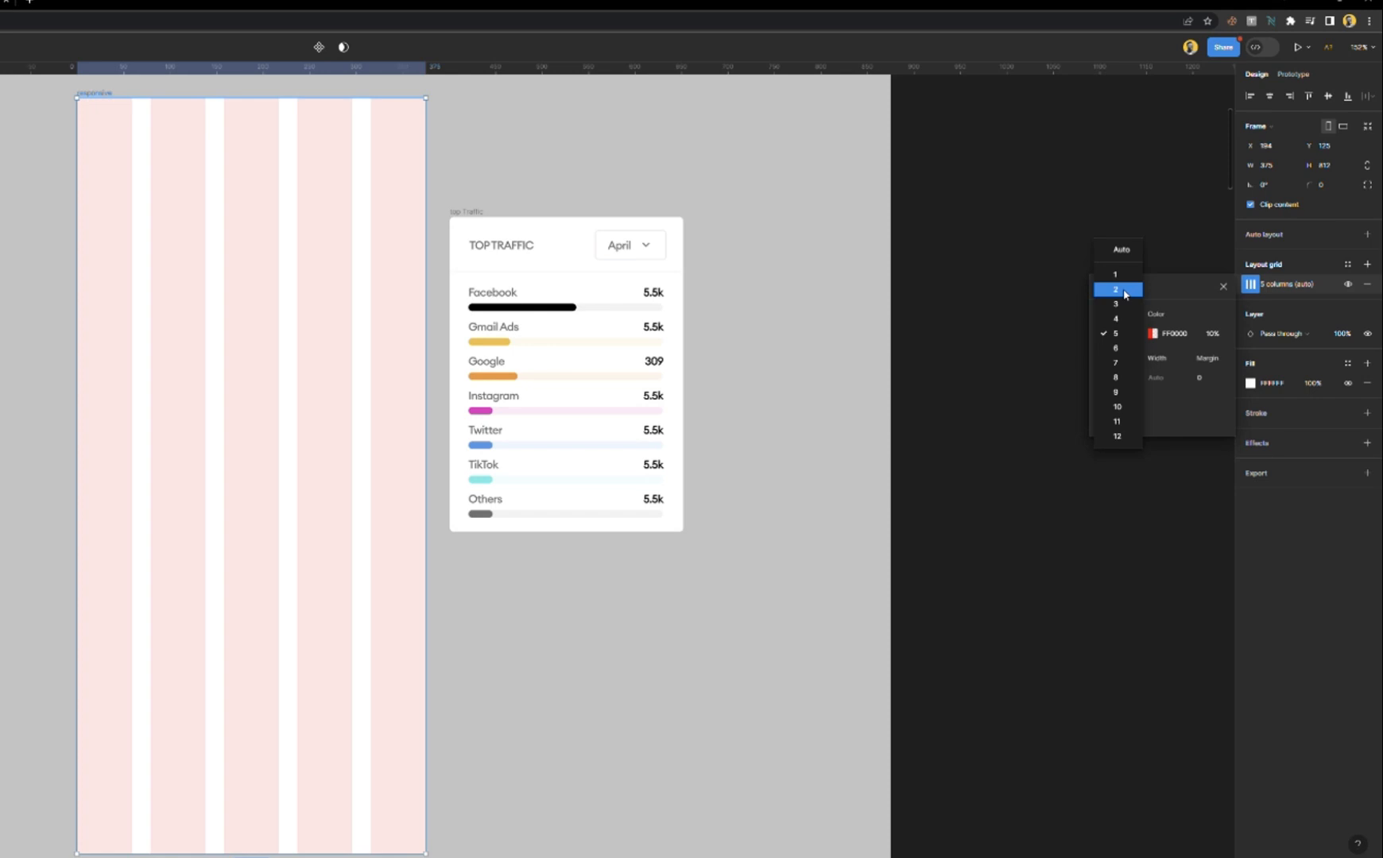
left_click(1124, 291)
left_click(1204, 381)
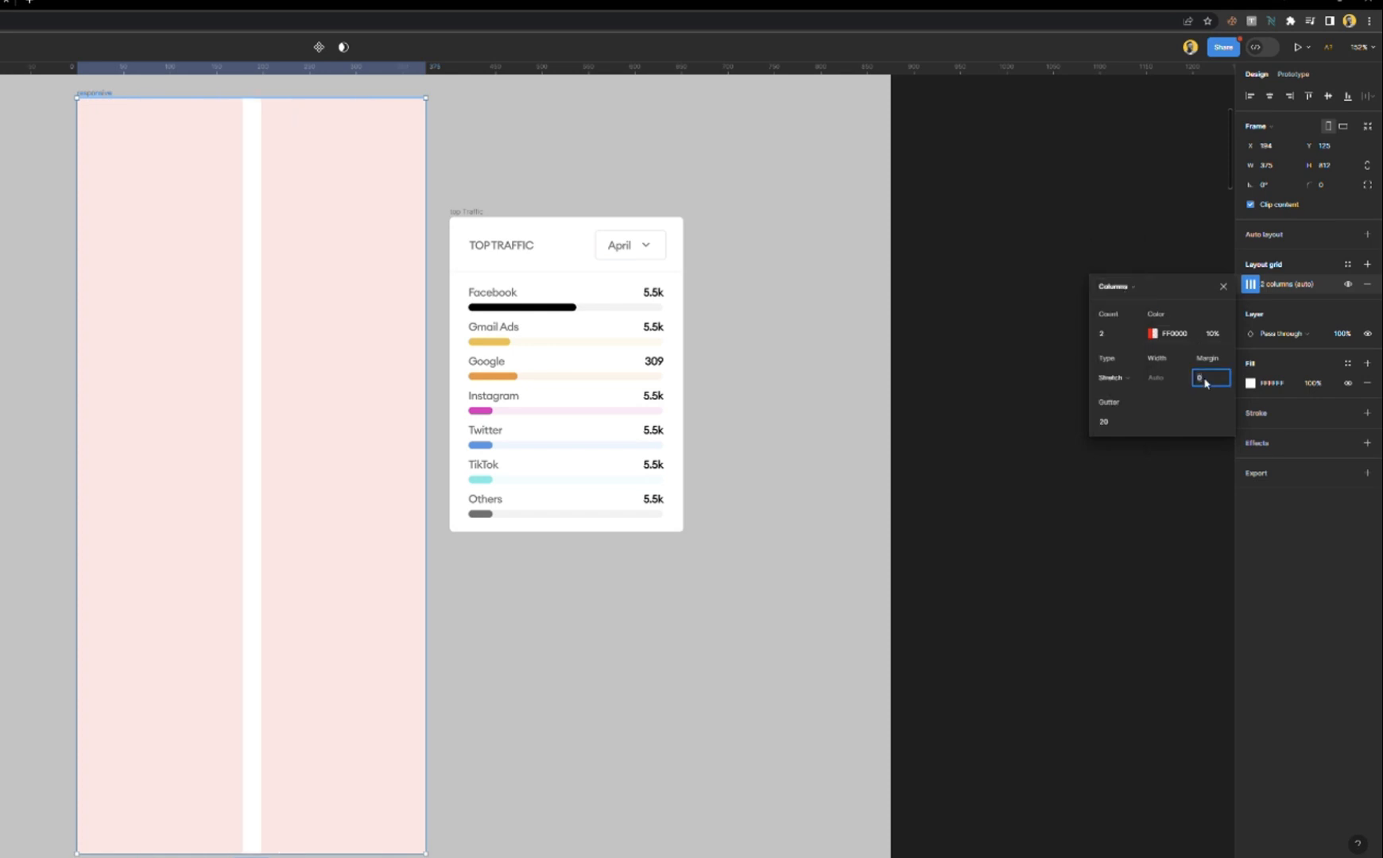
type("20")
key("Return")
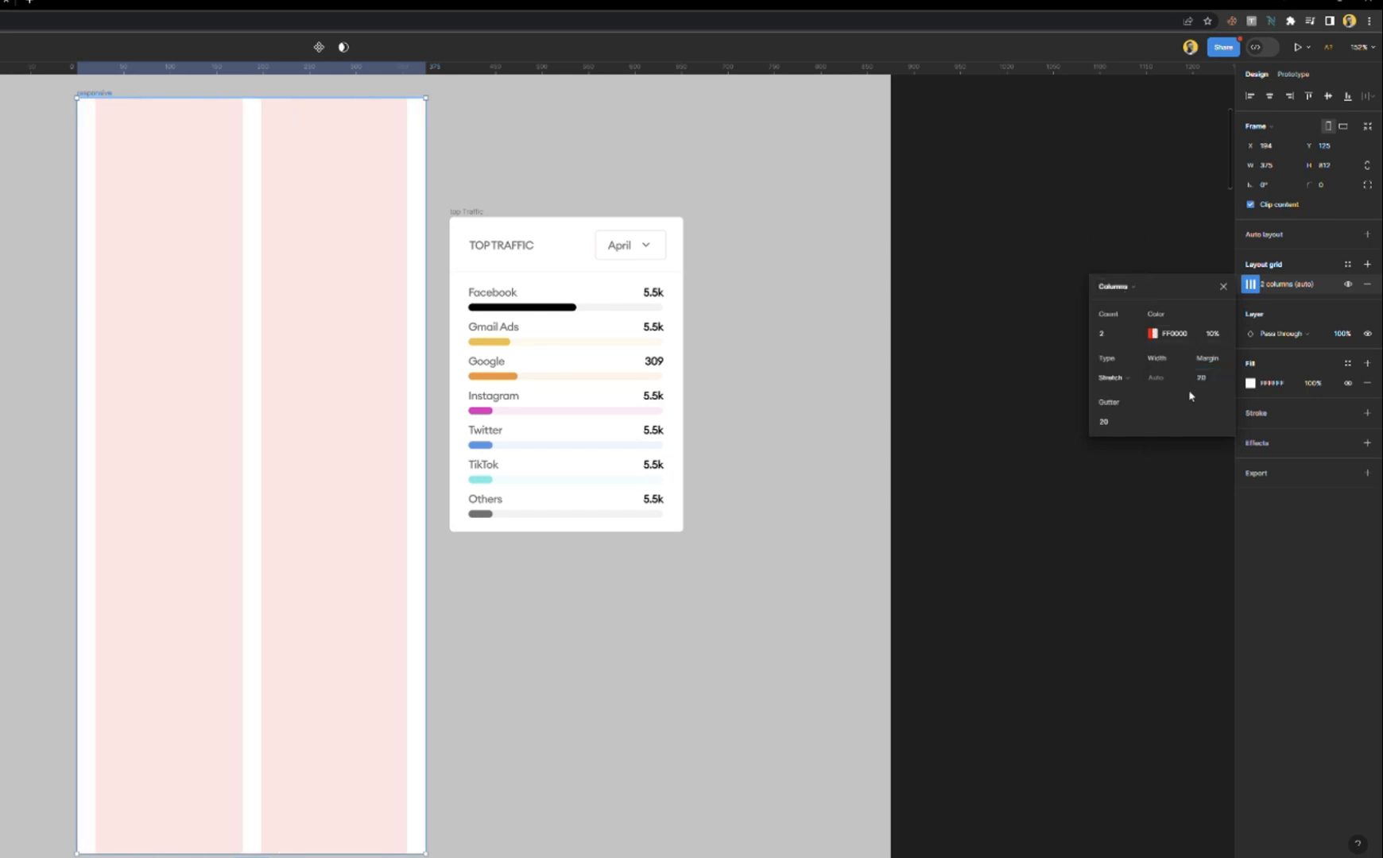
left_click(1222, 286)
- Move the Top Traffic card into the mobile frame and set the frame's fill to F7F7F7
left_click_drag(458, 205, 168, 304)
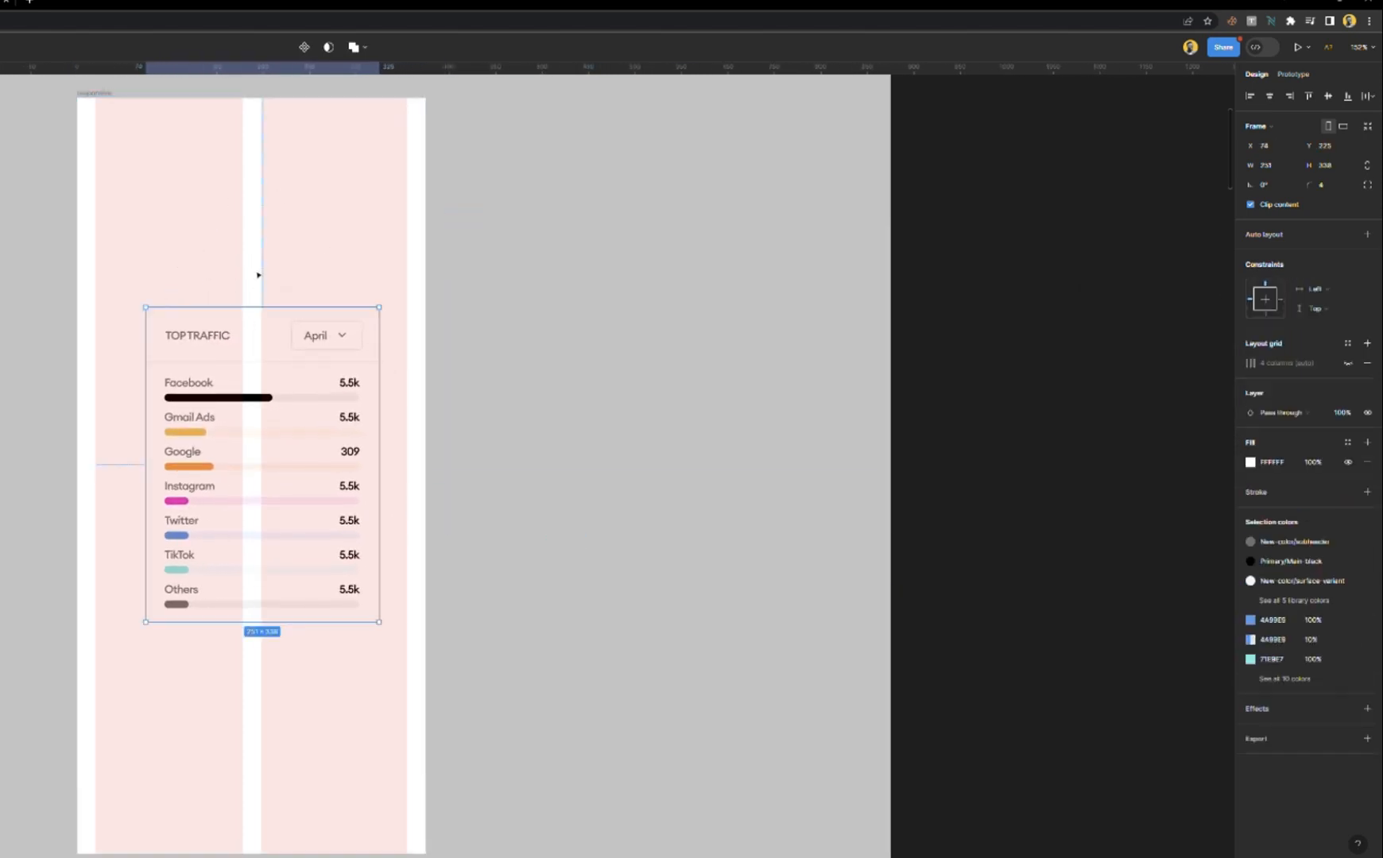
left_click(331, 224)
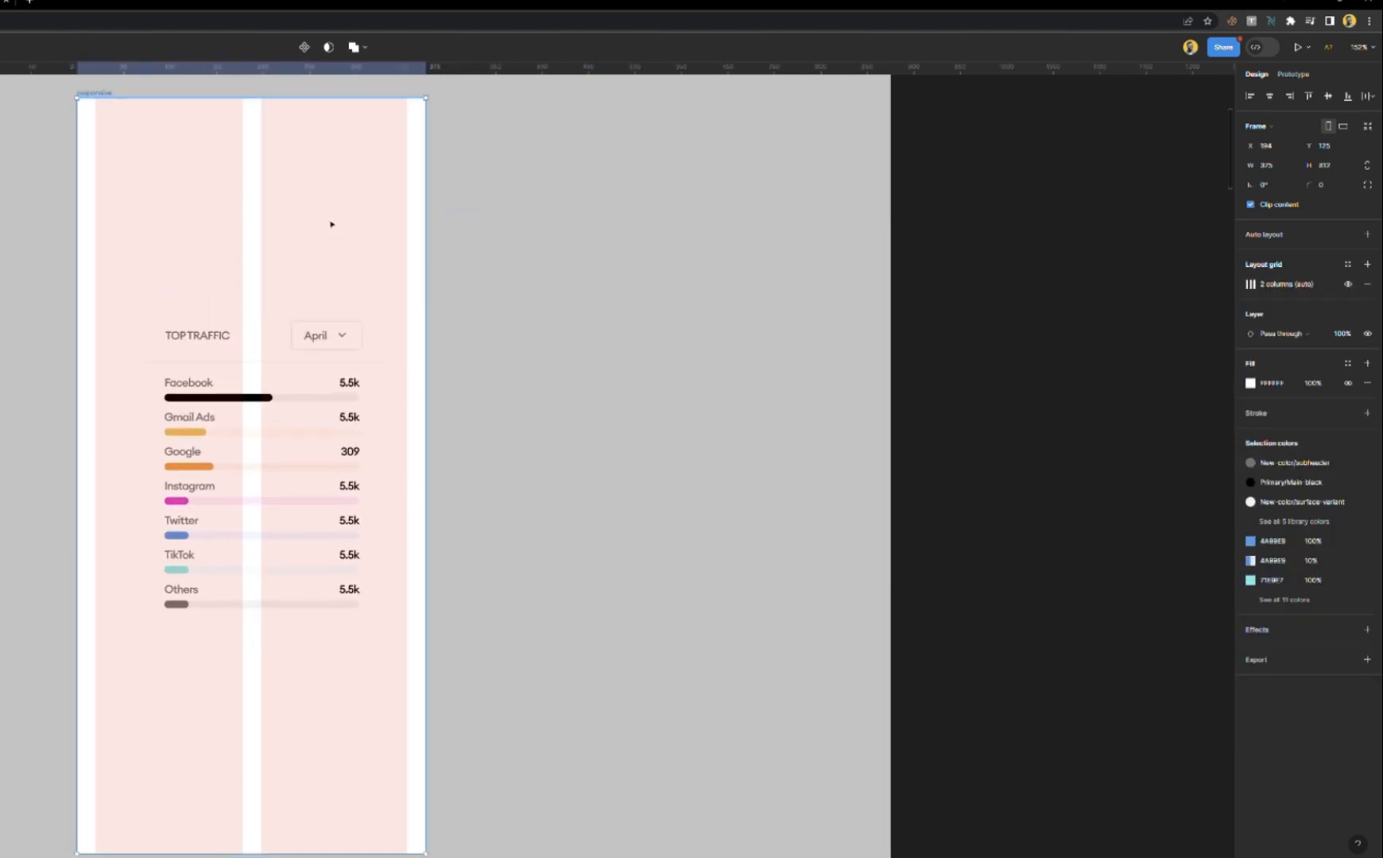
left_click(1279, 383)
key("Return")
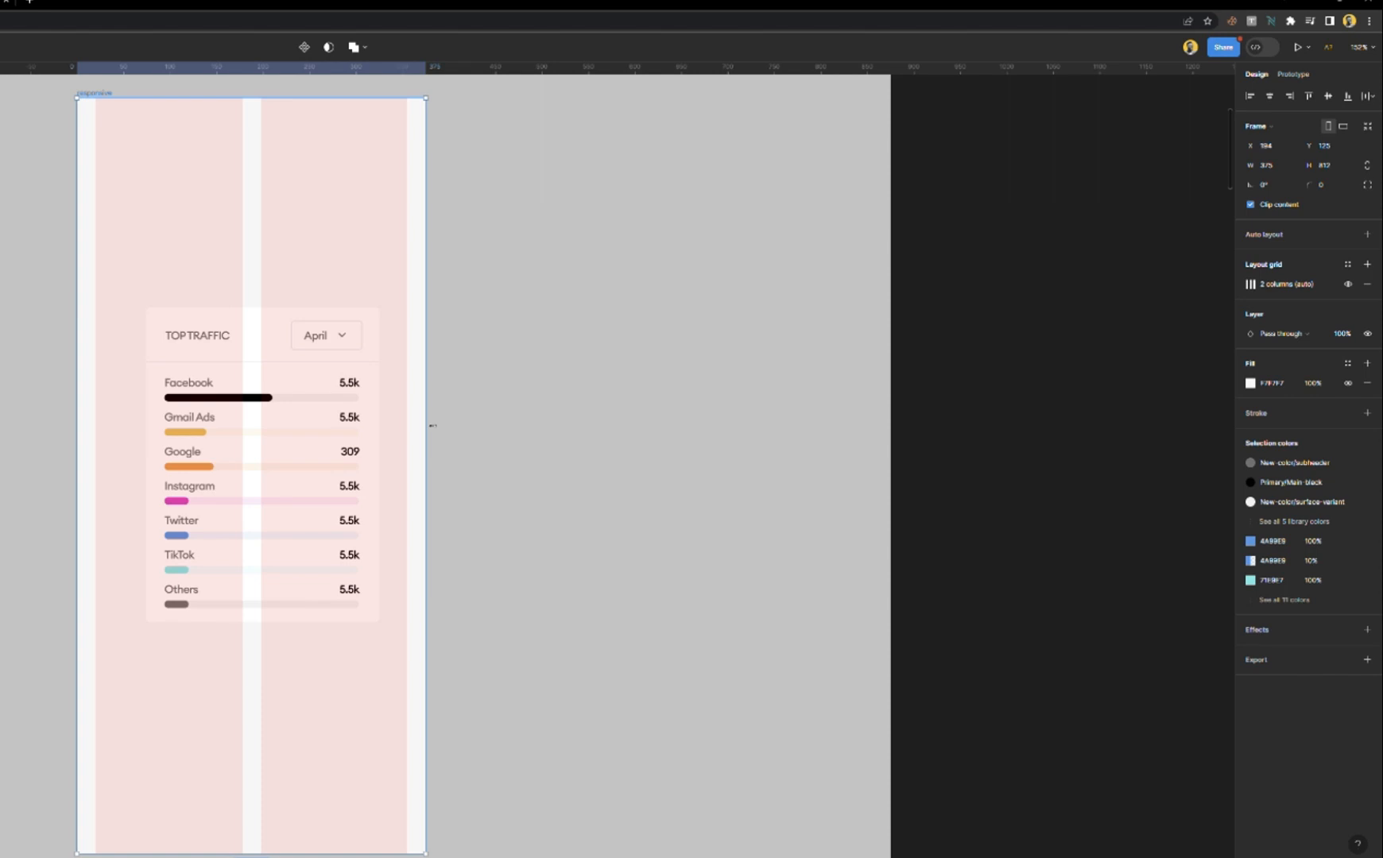
left_click(1346, 286)
left_click(1346, 288)
- Align the Top Traffic card with the grid's left margin at X 20 and widen it to 335 to span both columns
left_click(200, 357)
left_click_drag(192, 350, 146, 336)
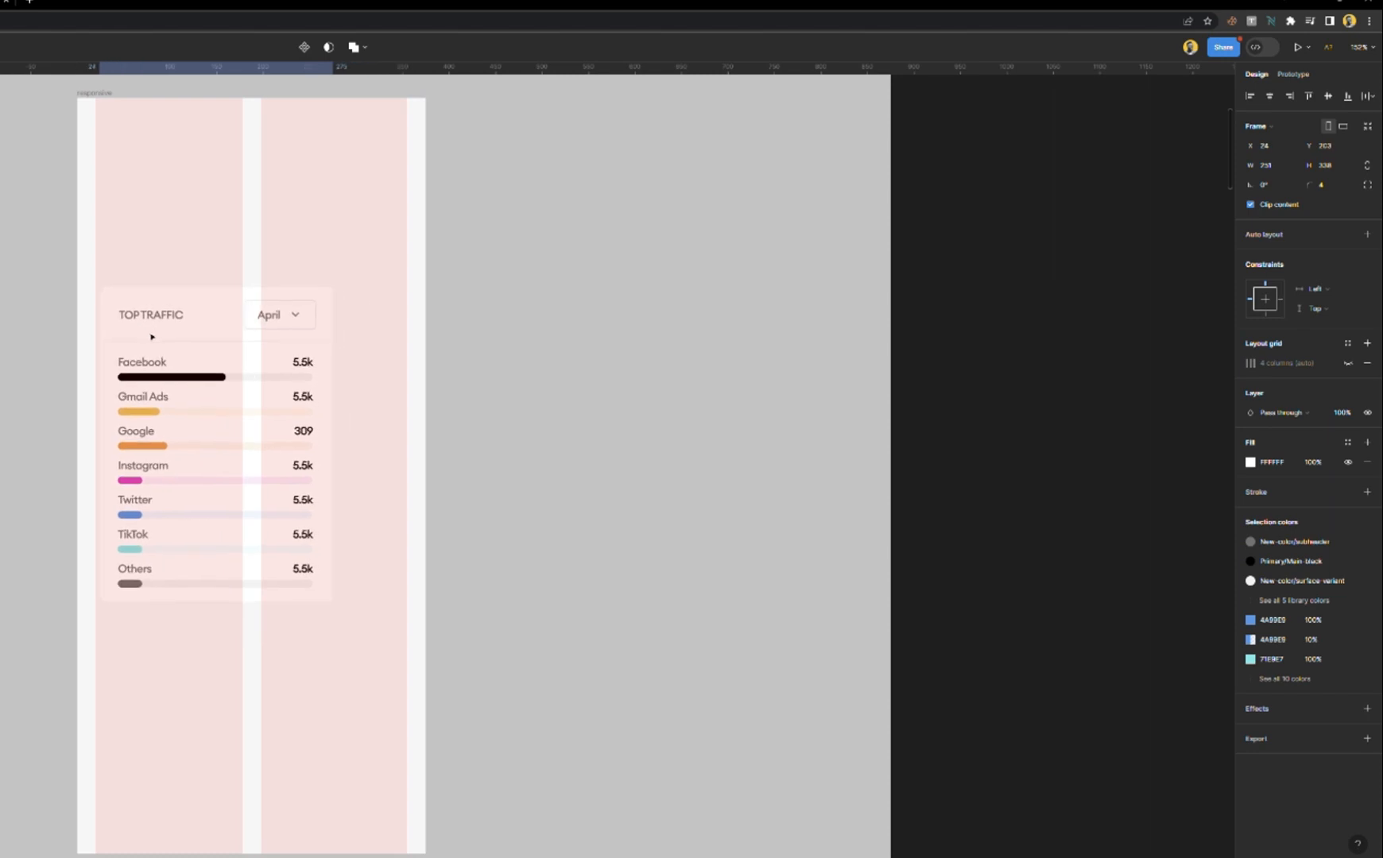
scroll(165, 397, "up", 1, "ctrl")
scroll(163, 401, "up", 2)
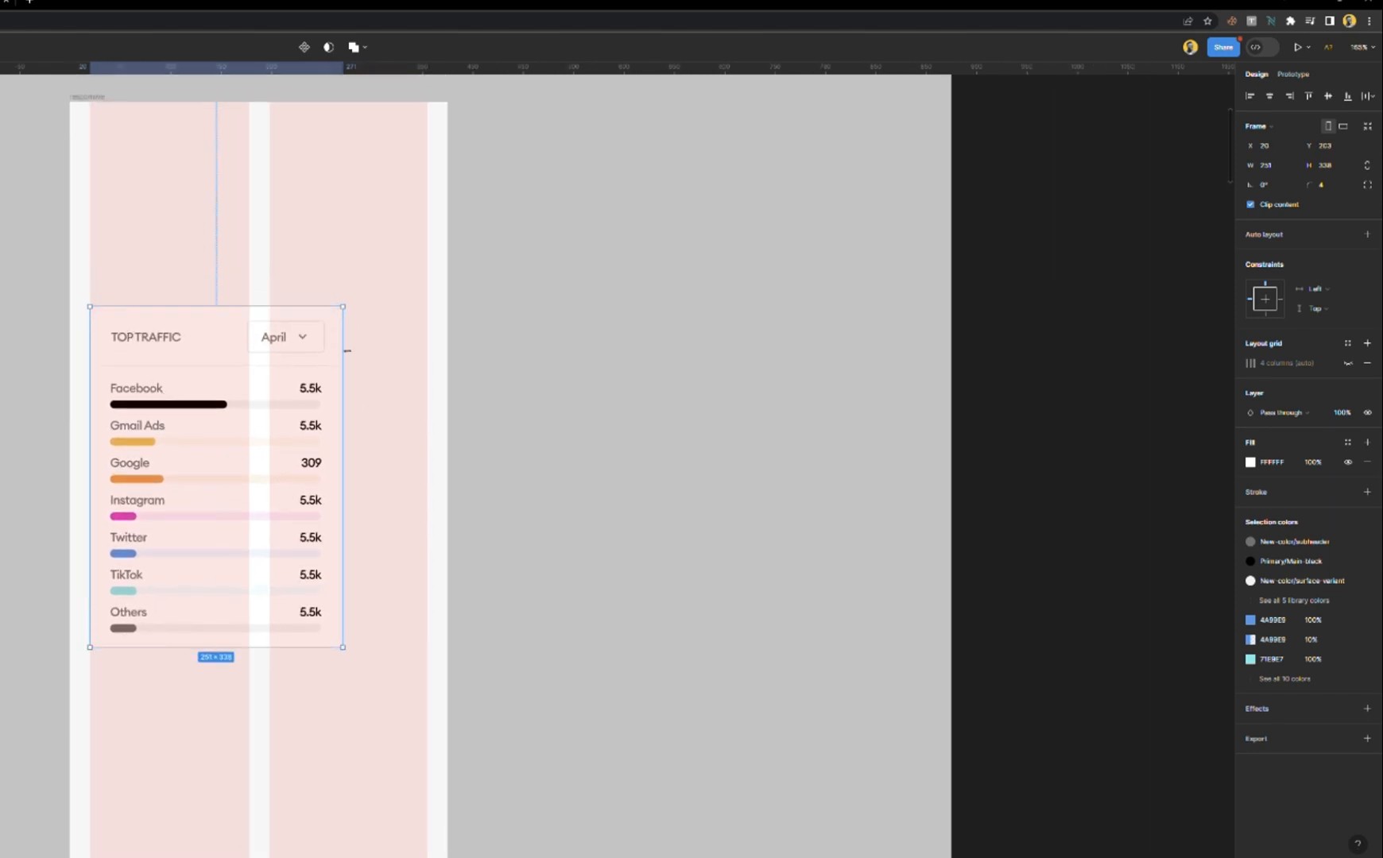
left_click_drag(348, 348, 428, 348)
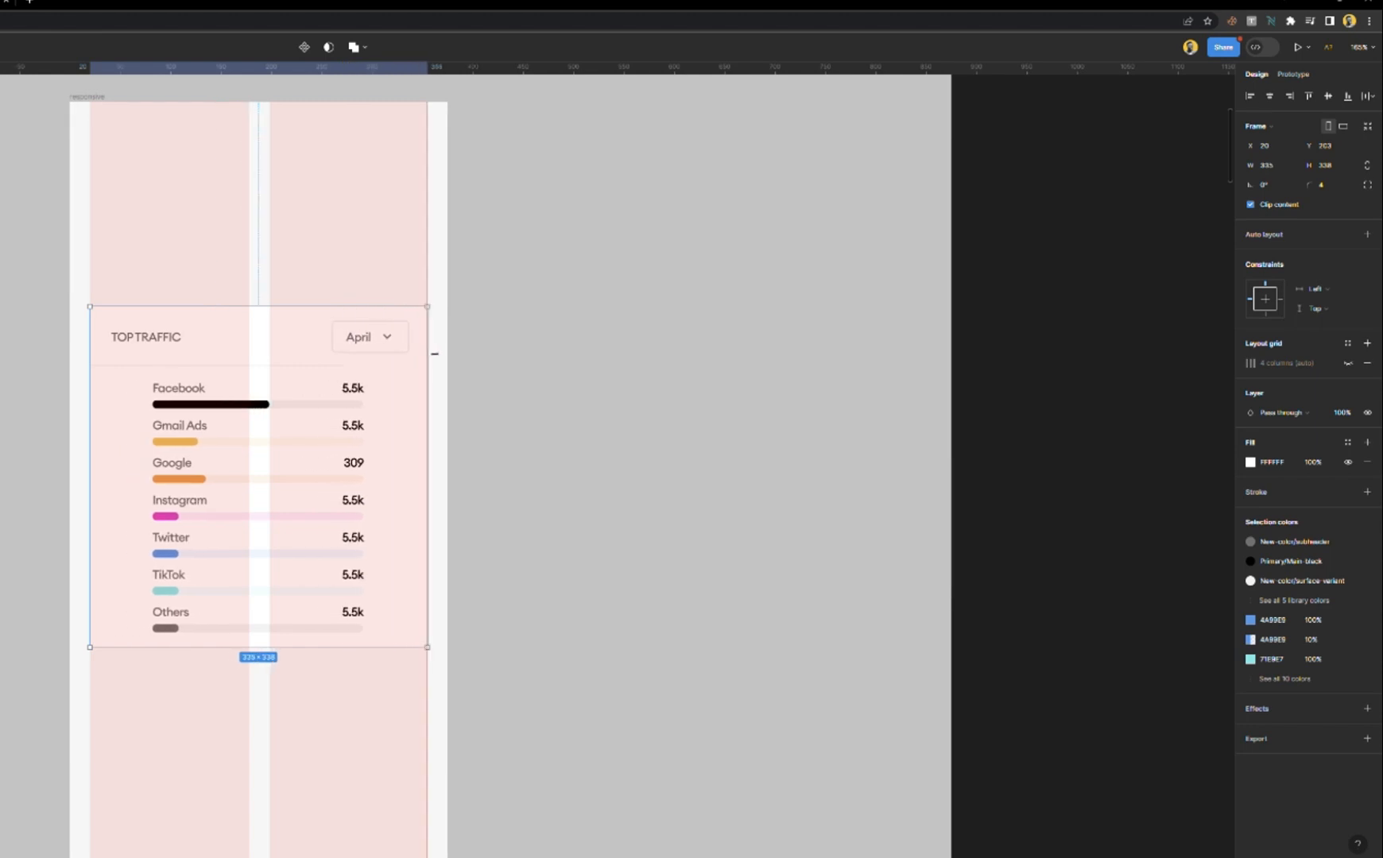
- Move the Top Traffic card up within the mobile frame to Y 141
scroll(325, 366, "up", 3)
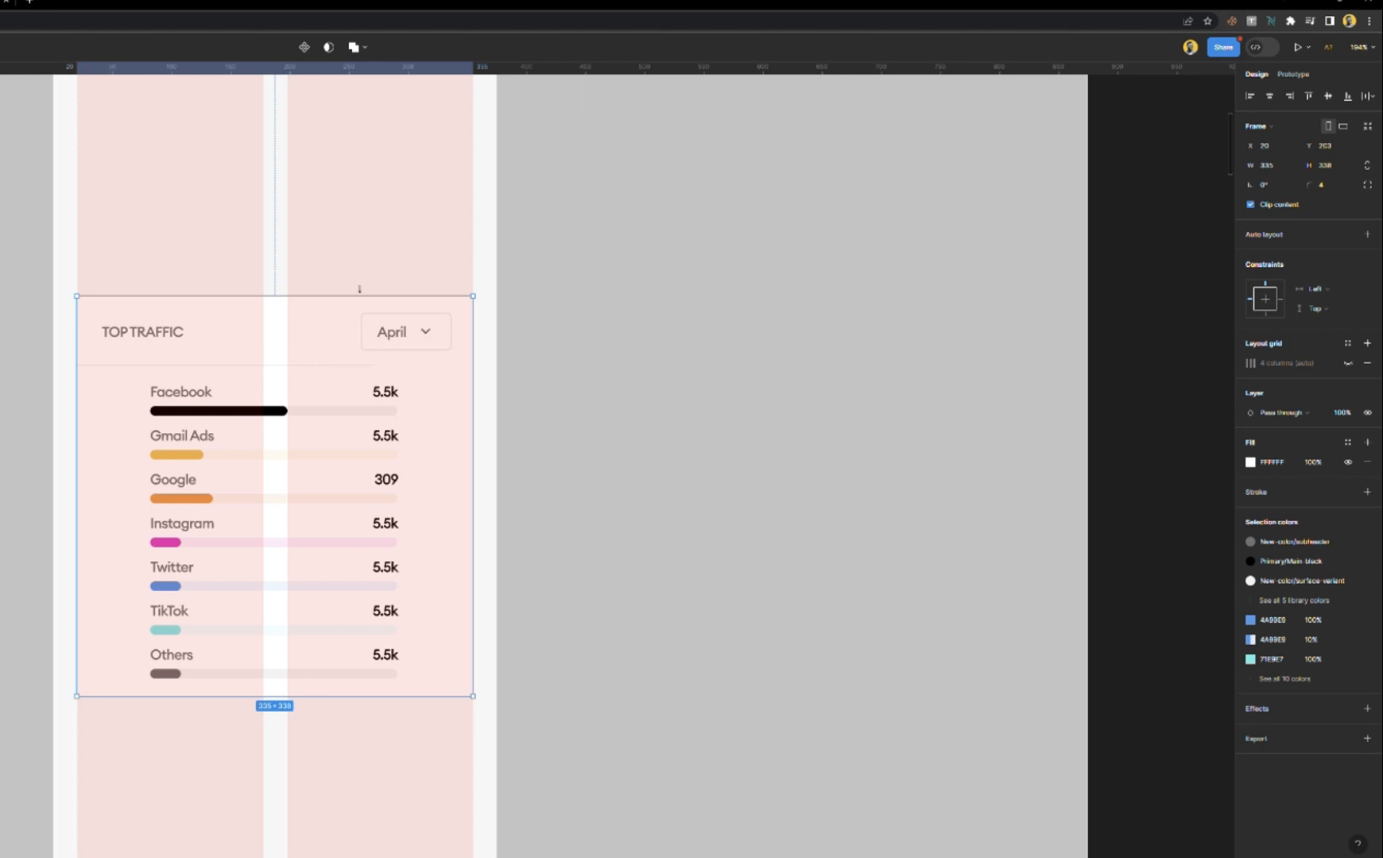
left_click_drag(336, 338, 328, 281)
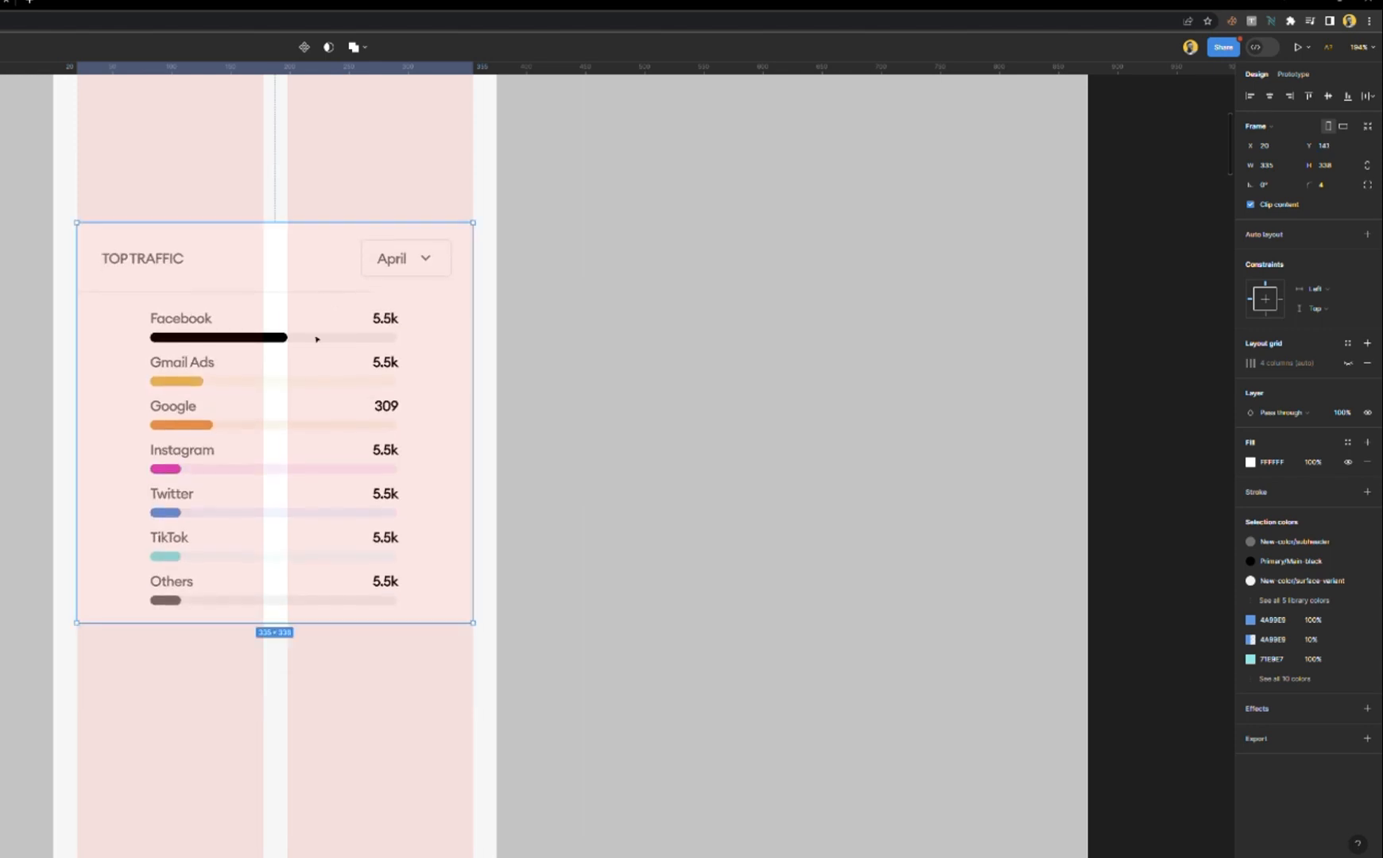
scroll(305, 336, "up", 2)
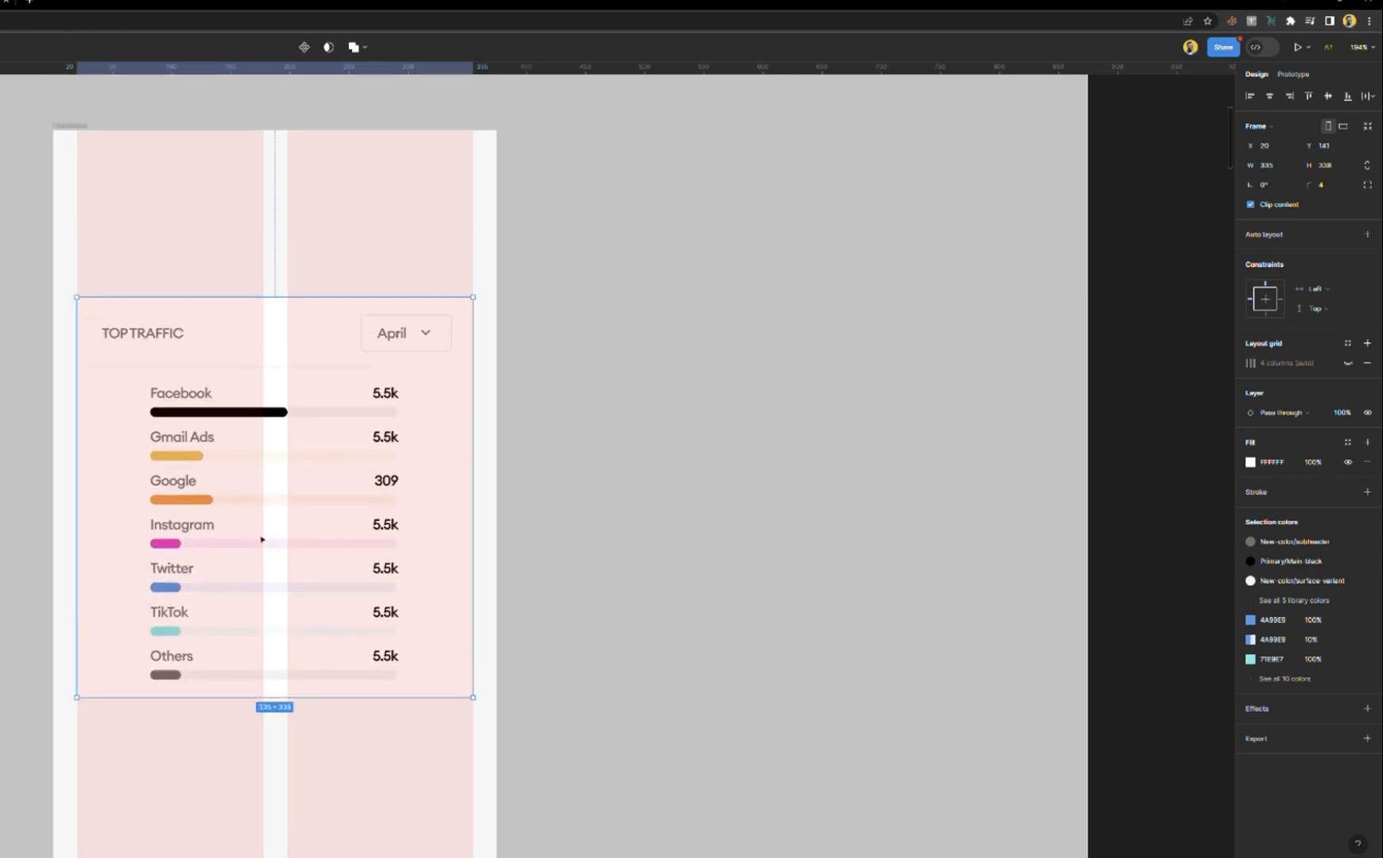
scroll(262, 540, "up", 5)
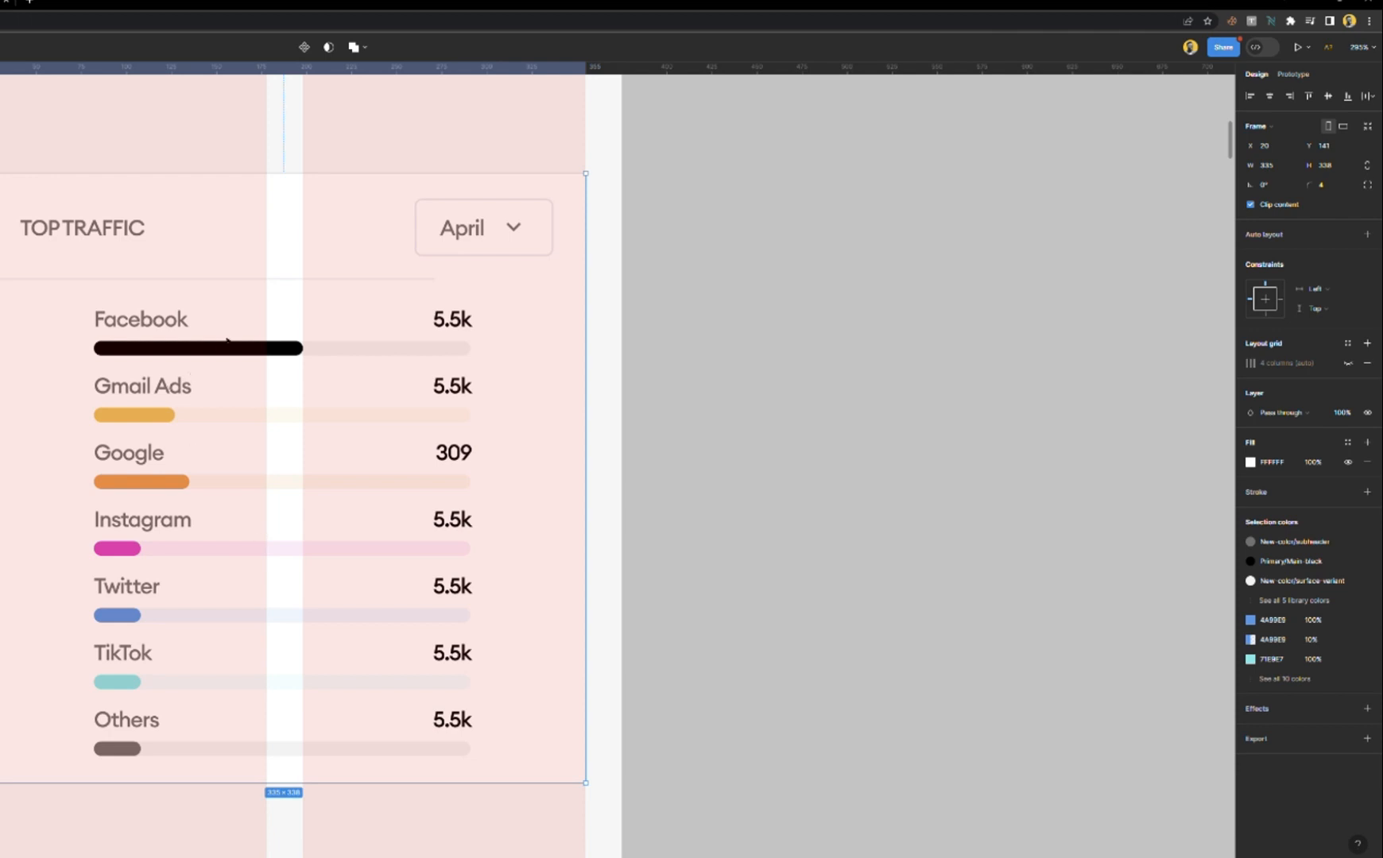
- Widen the TOP TRAFFIC title's text box to 157 and wrap the title and the April dropdown in a horizontal auto layout
double_click(105, 238)
left_click(269, 321)
left_click(139, 232)
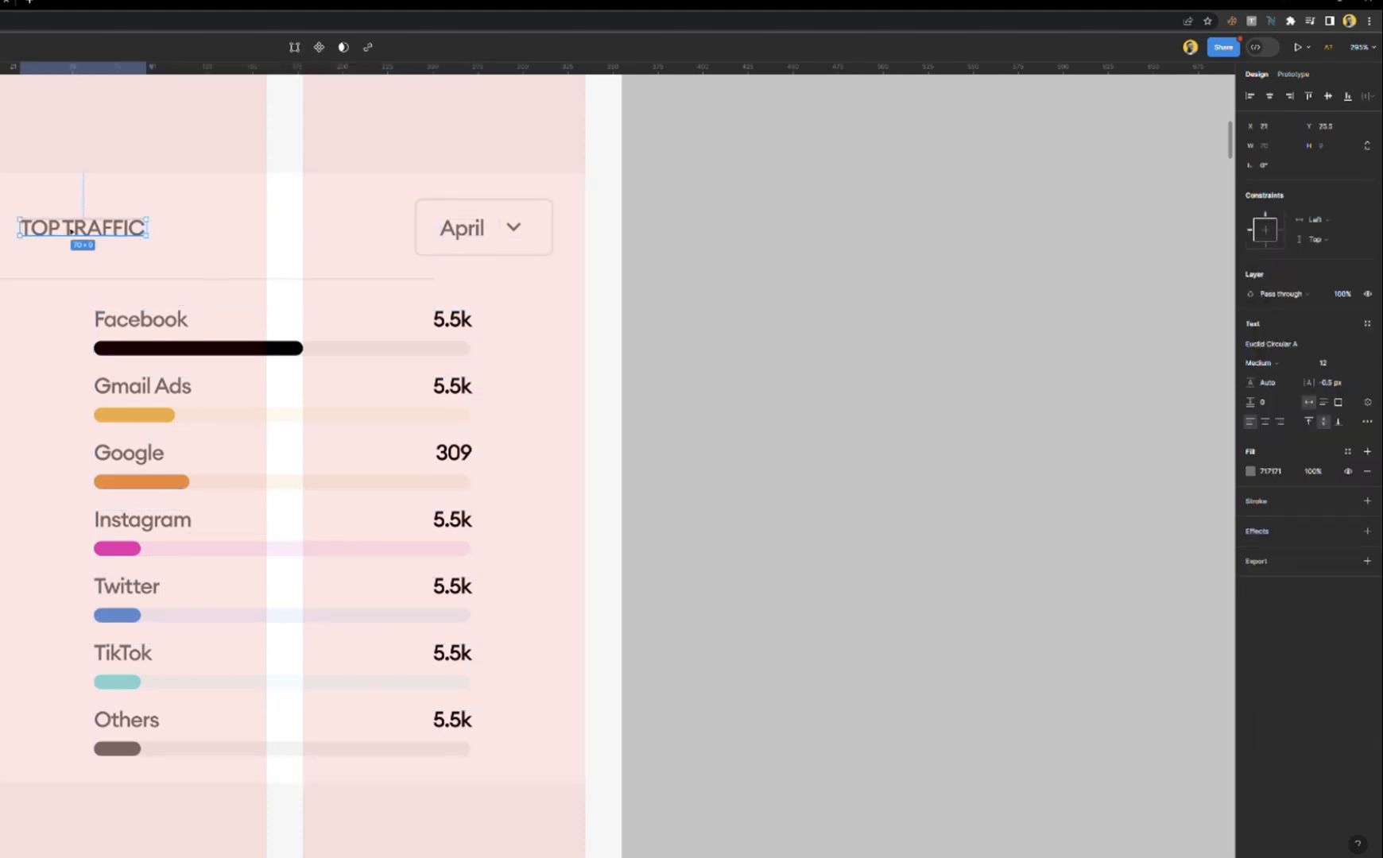
left_click(436, 236, "shift")
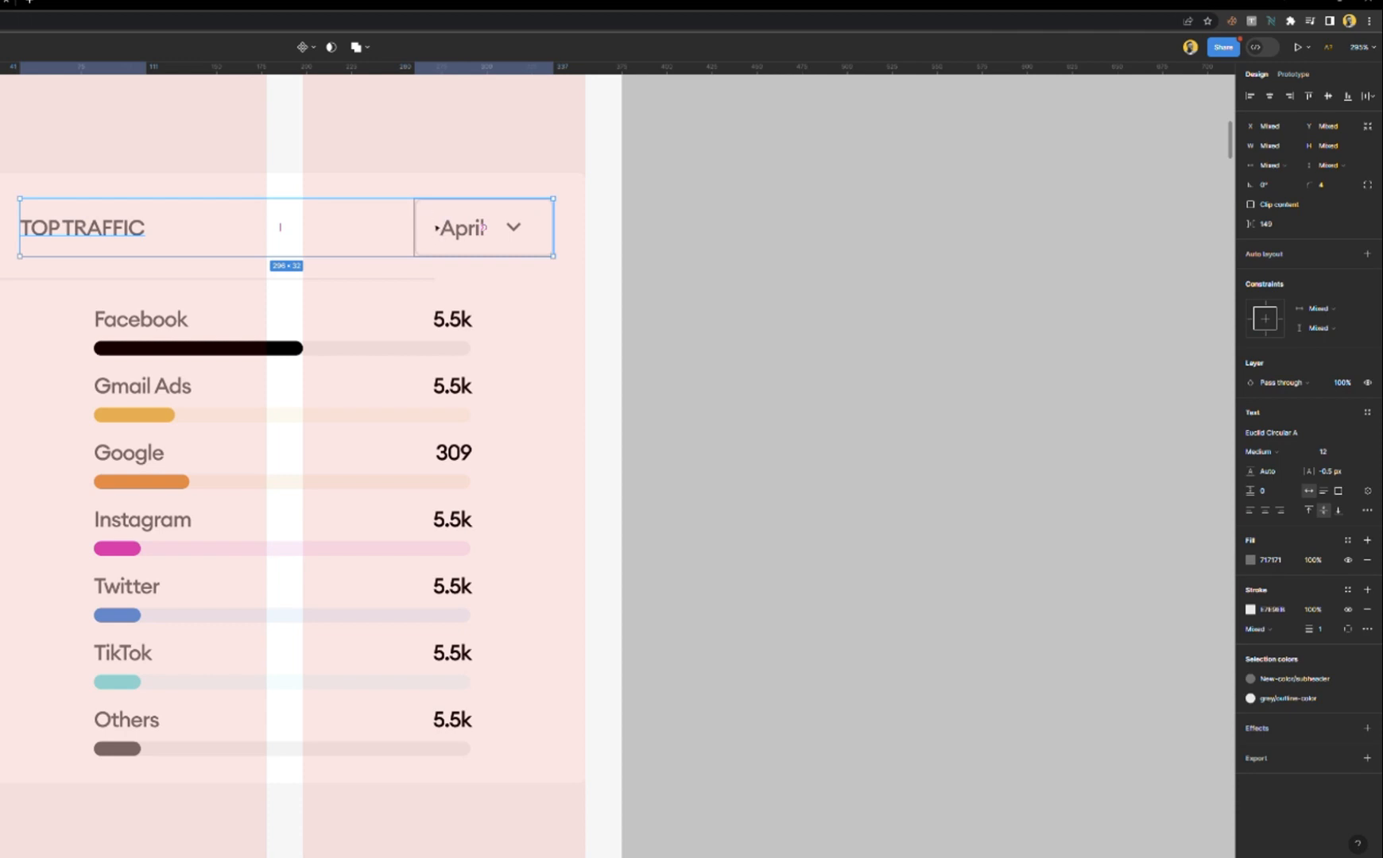
left_click(135, 228)
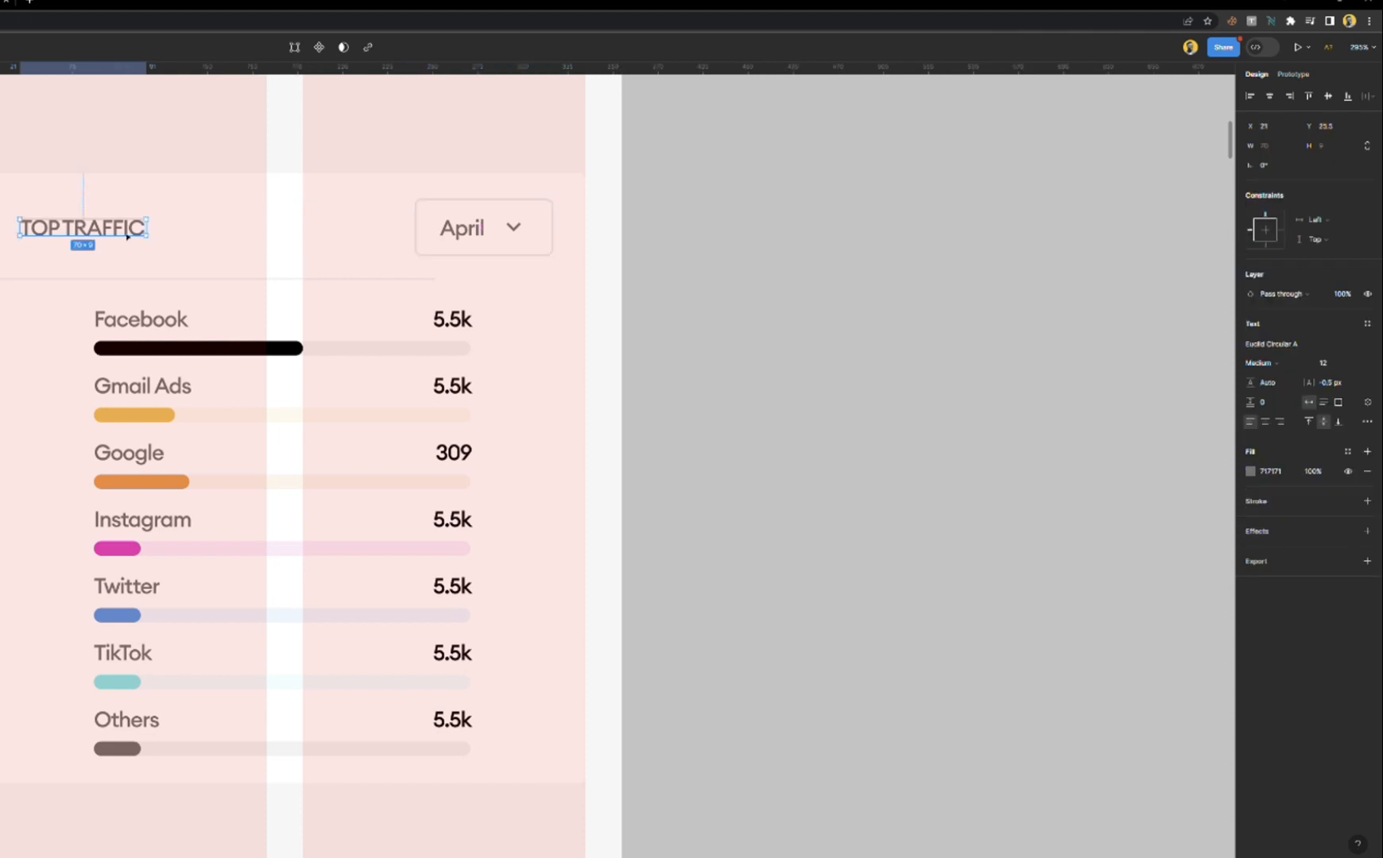
left_click_drag(179, 230, 307, 246)
left_click(453, 239, "shift")
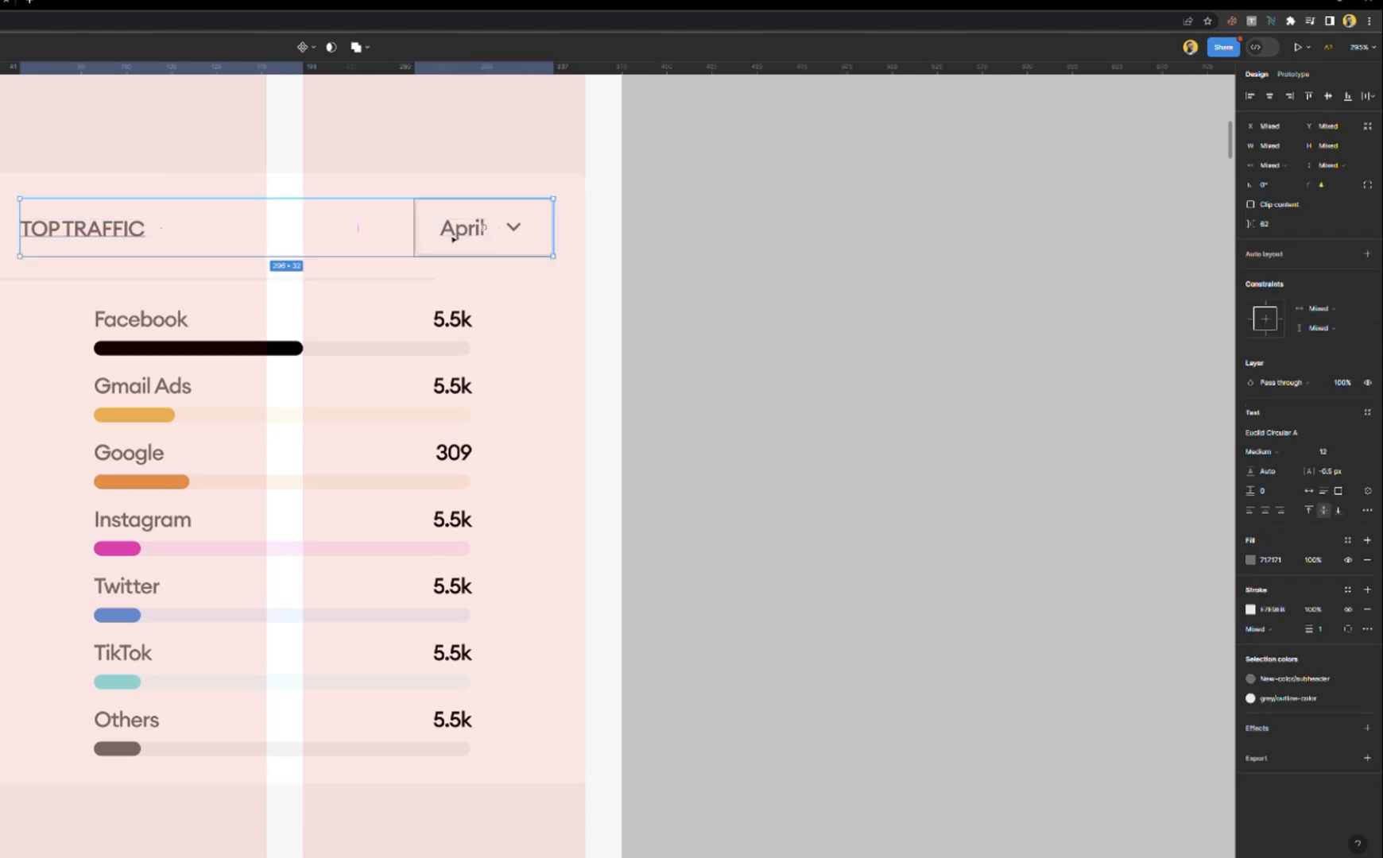
left_click(1366, 253)
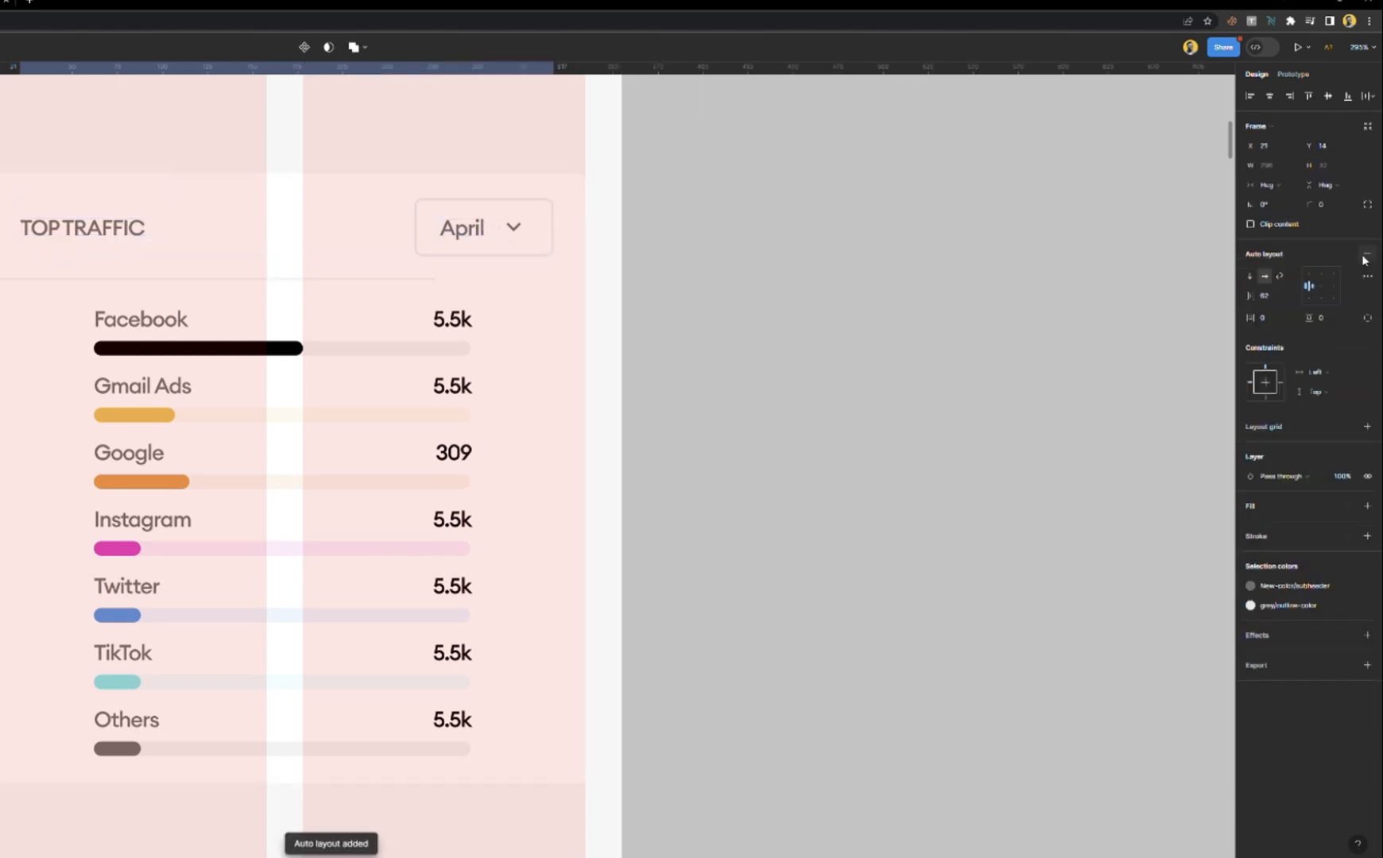
- Try replacing the card title with a long placeholder string to test how the text wraps
left_click(115, 234)
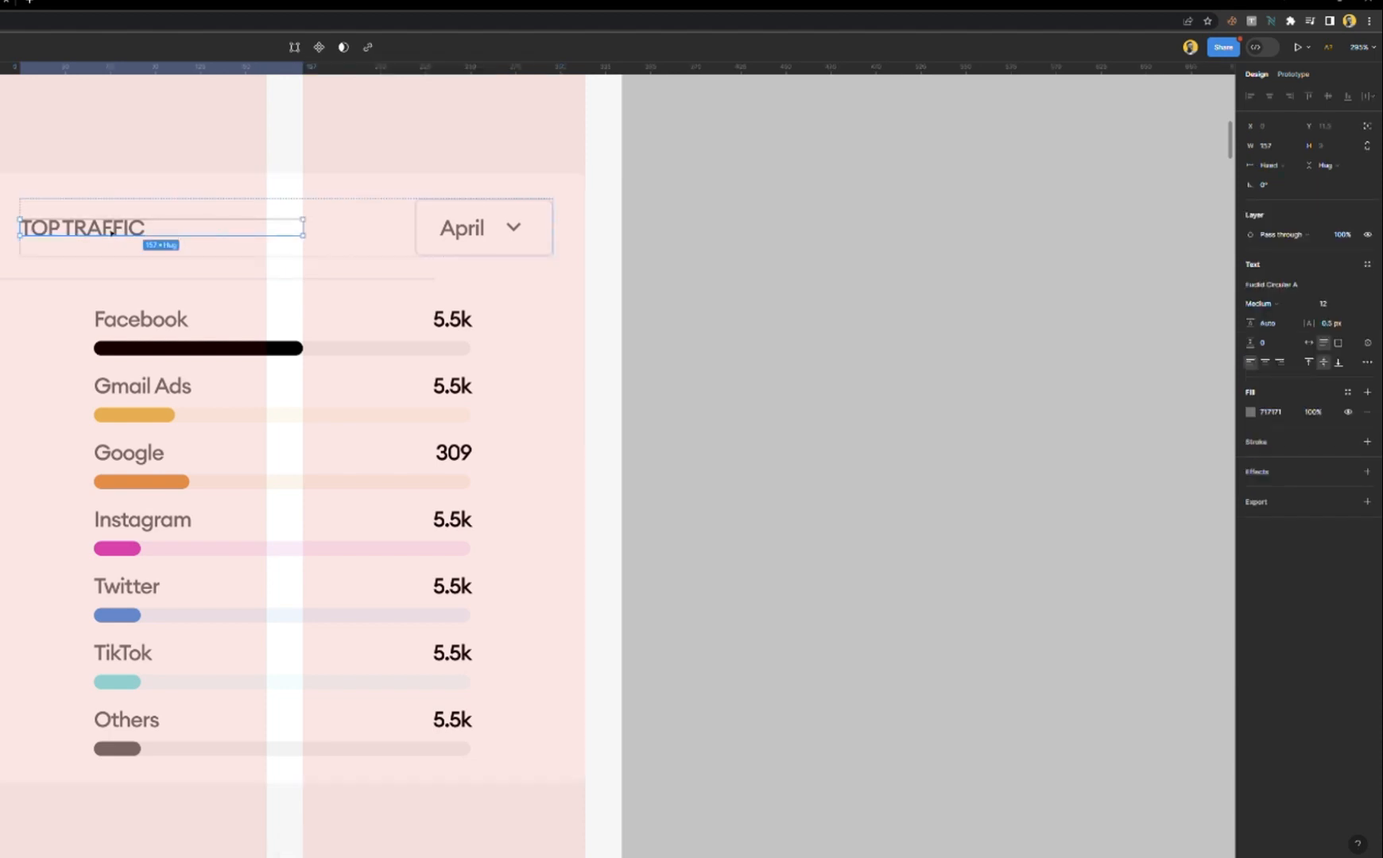
double_click(112, 232)
type("AGFJAGFJGJAGJGJGFJ")
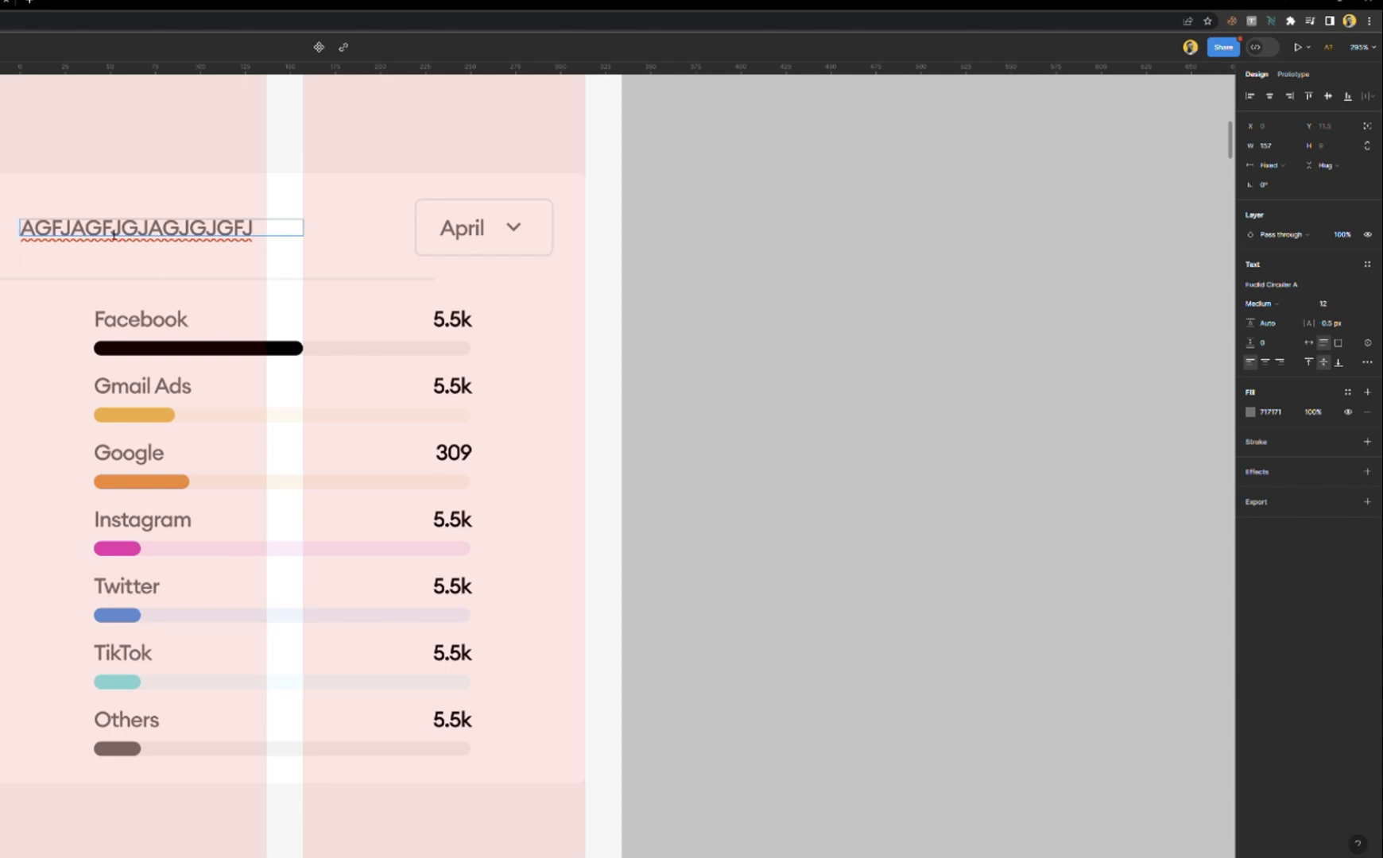
type("AGFJAGF")
type("GJGJGJ")
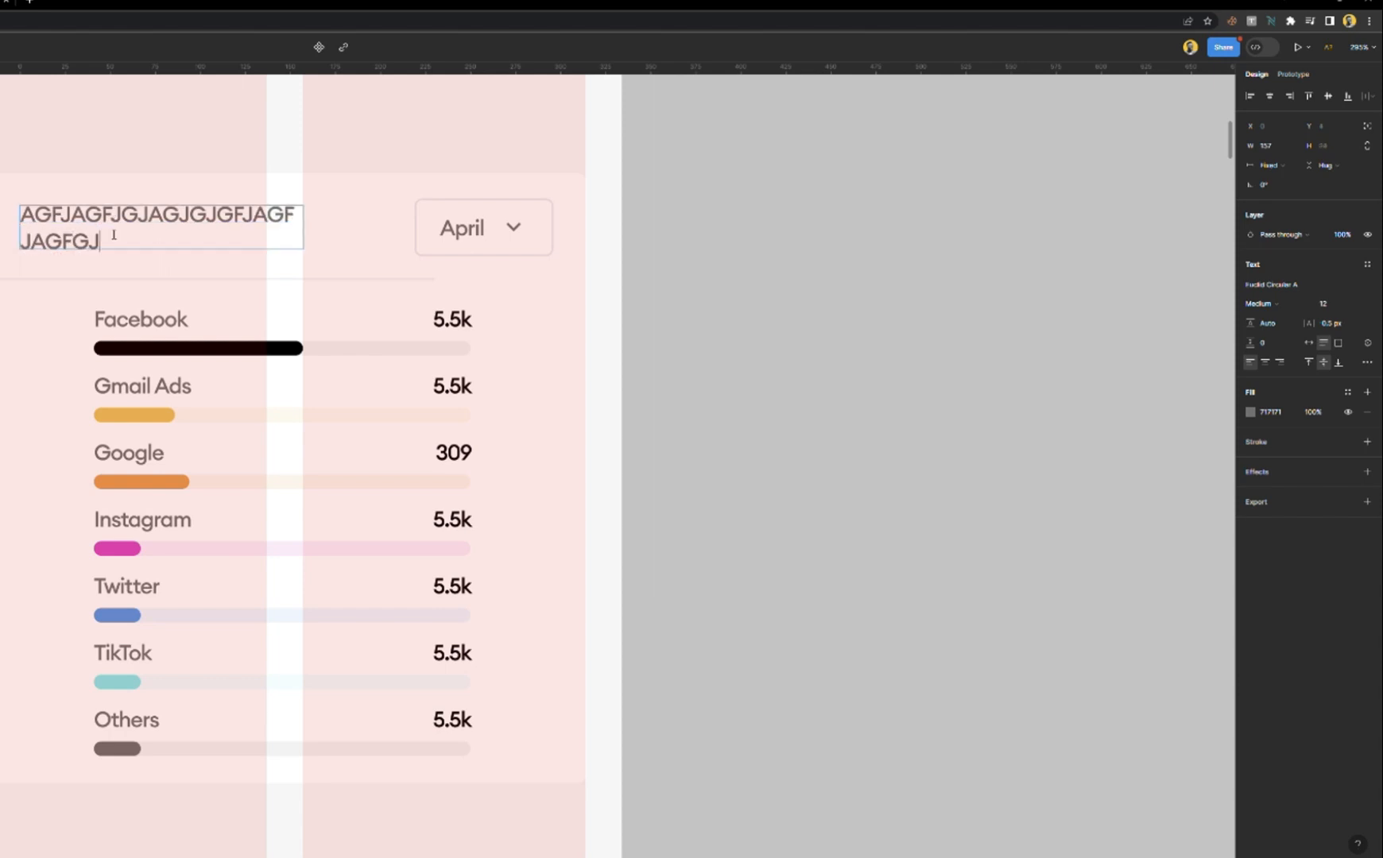
- Undo the placeholder text to restore the TOP TRAFFIC title and leave text editing
key("ctrl+z")
key("ctrl+z")
key("ctrl+z")
key("ctrl+z")
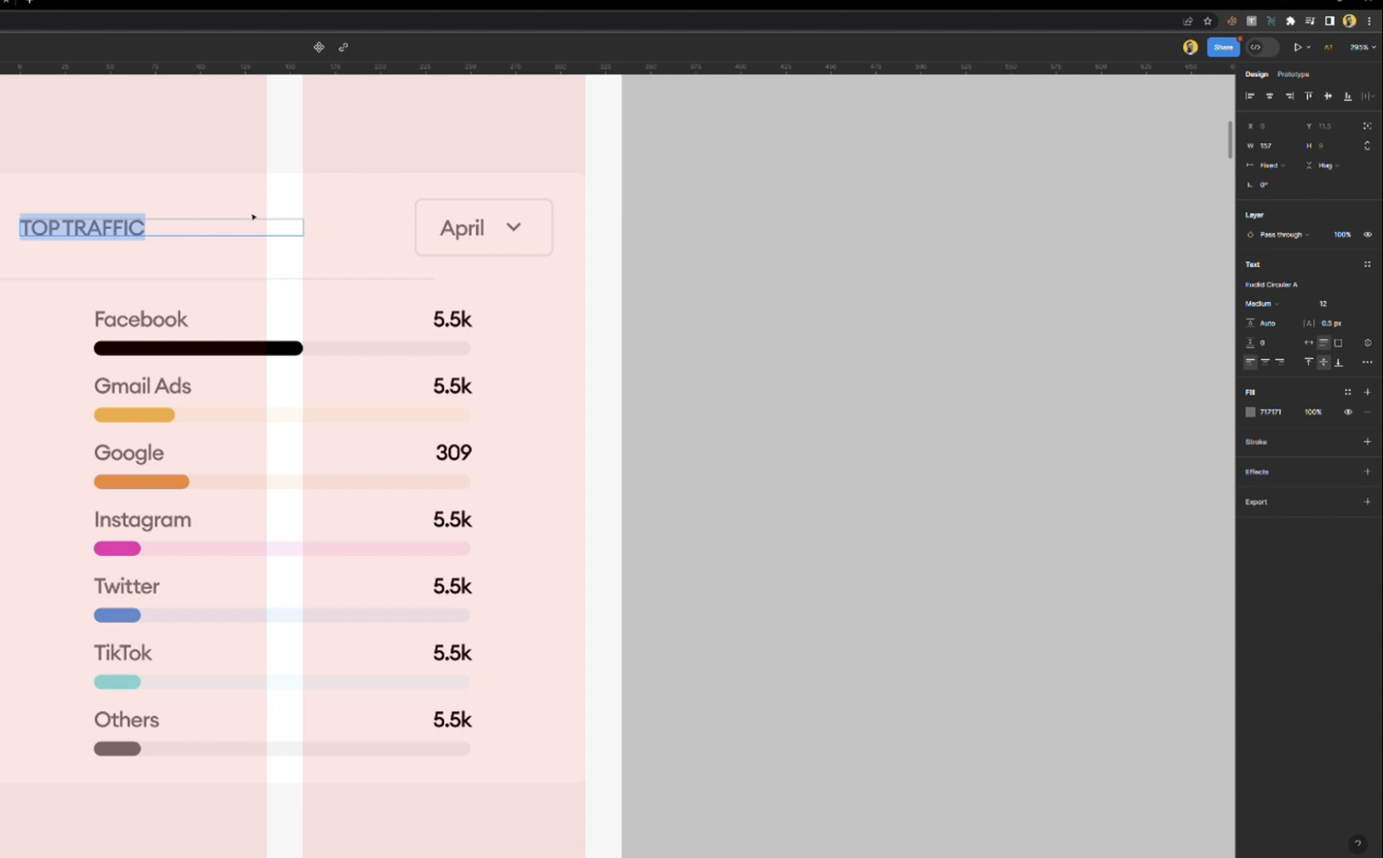
left_click(278, 230)
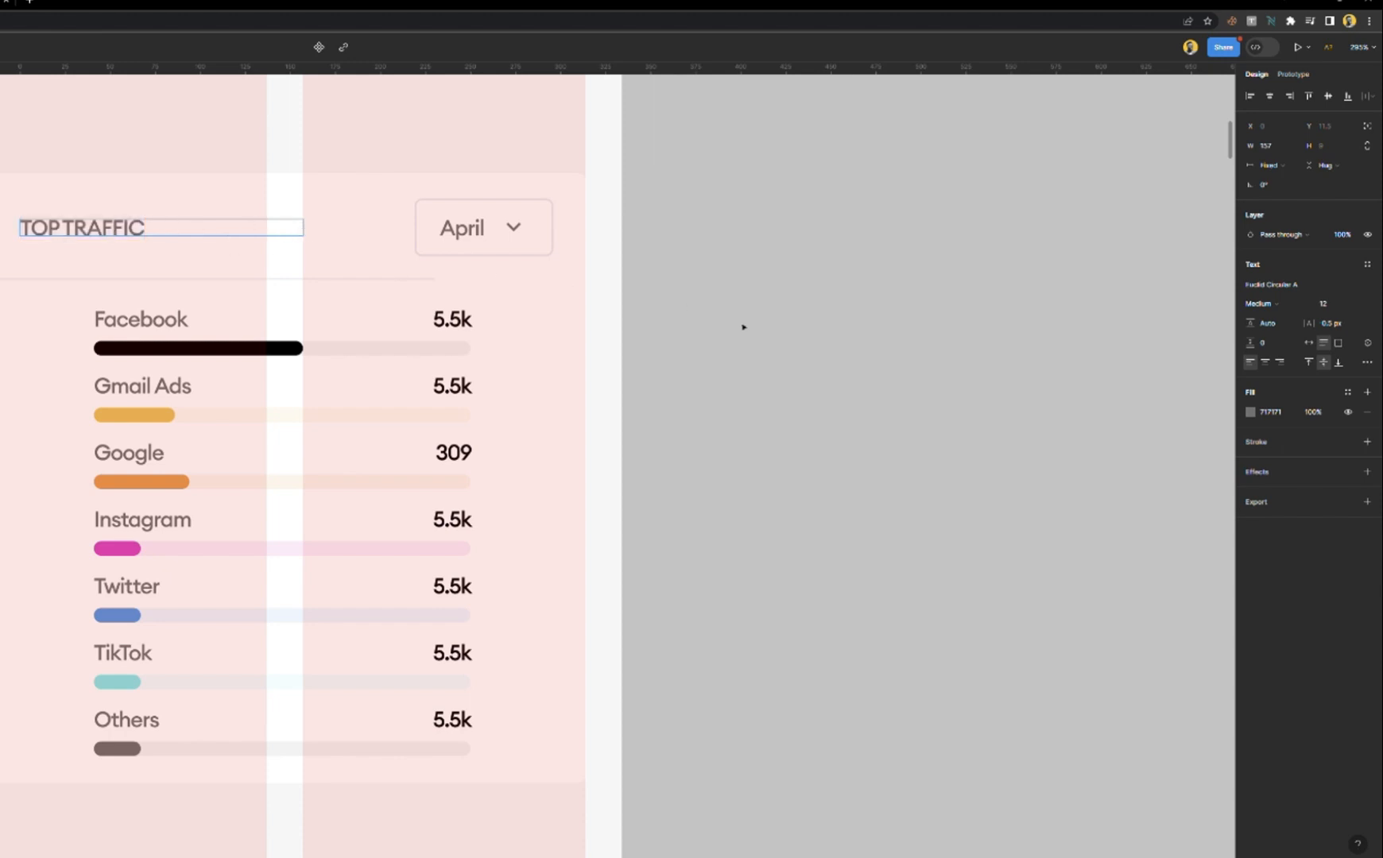
key("Escape")
key("Escape")
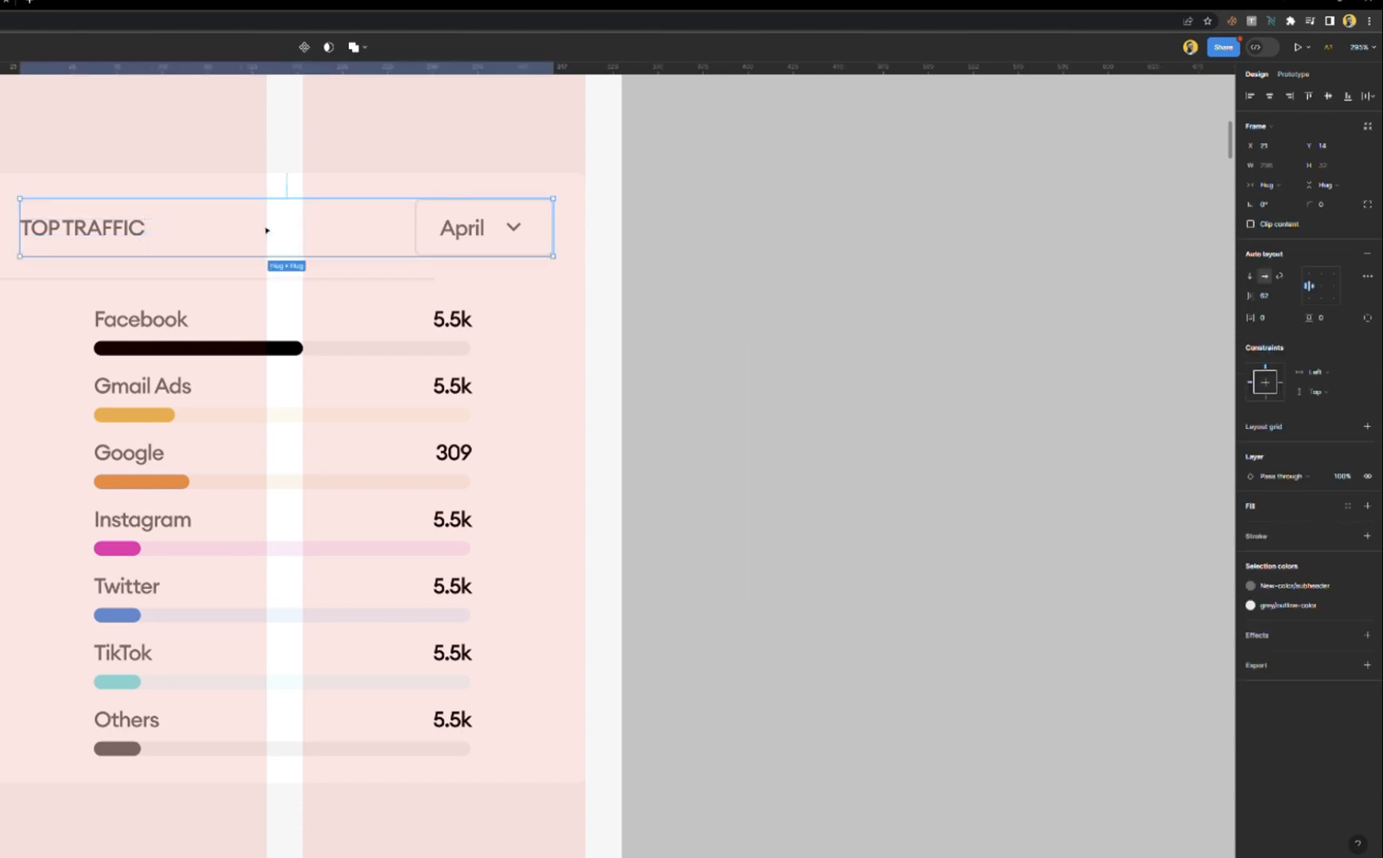
- Wrap the card's header row, divider line and traffic source list together in a vertical auto layout
left_click(310, 280)
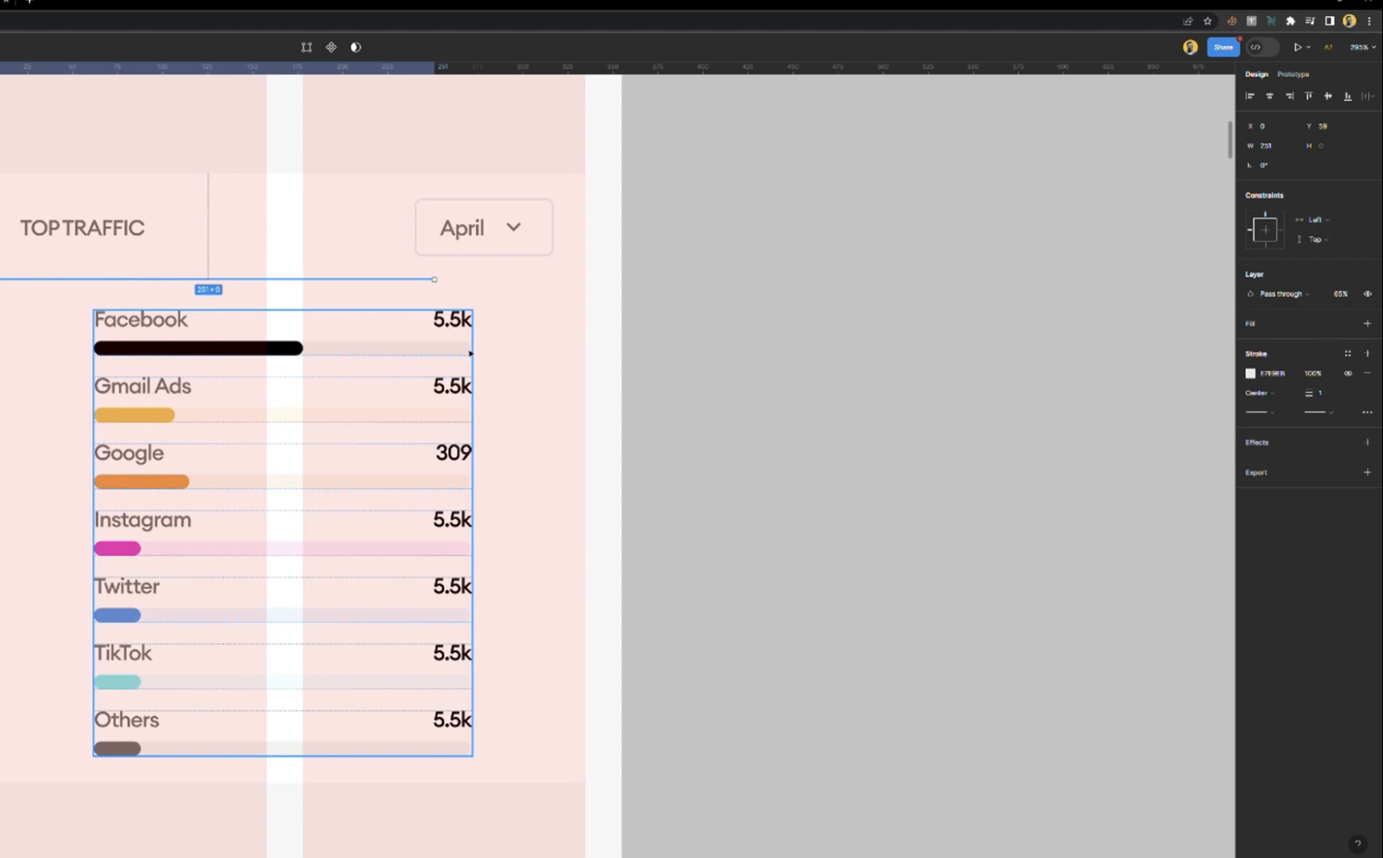
left_click(470, 353, "shift")
left_click(472, 245, "shift")
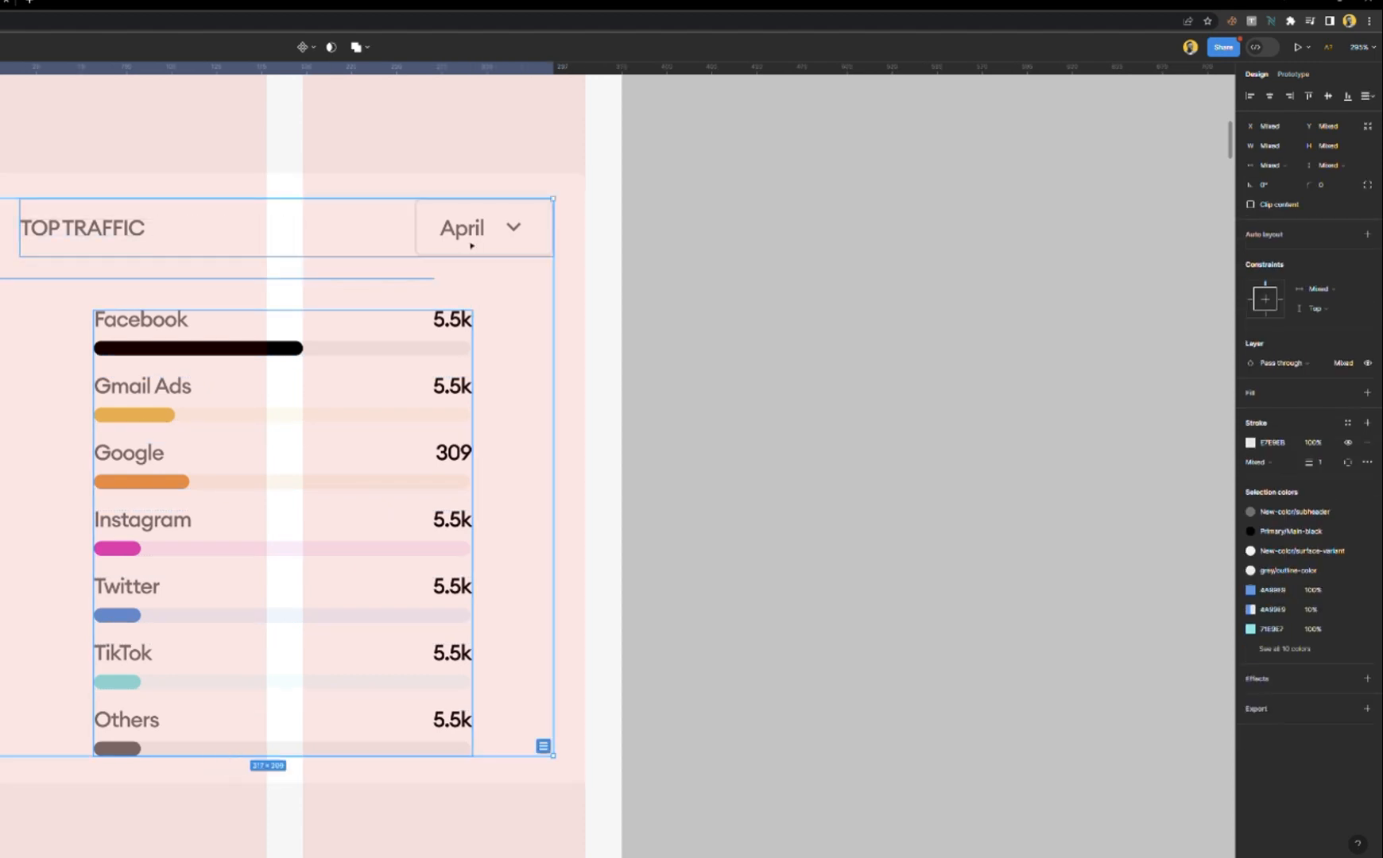
key("shift+a")
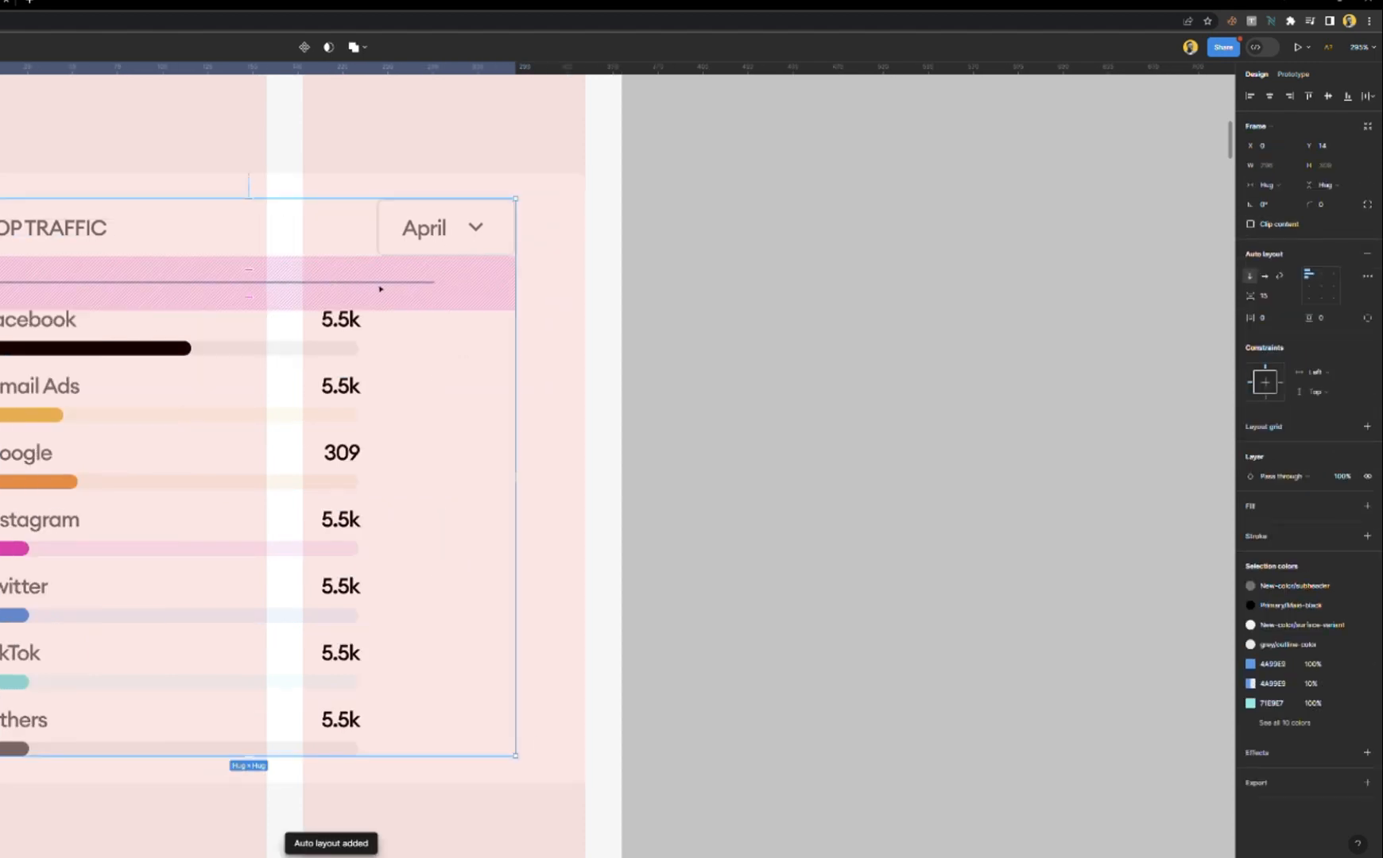
- Extend the divider line below the header to a width of 296, matching the header row
left_click(646, 290)
left_click(424, 285, "ctrl")
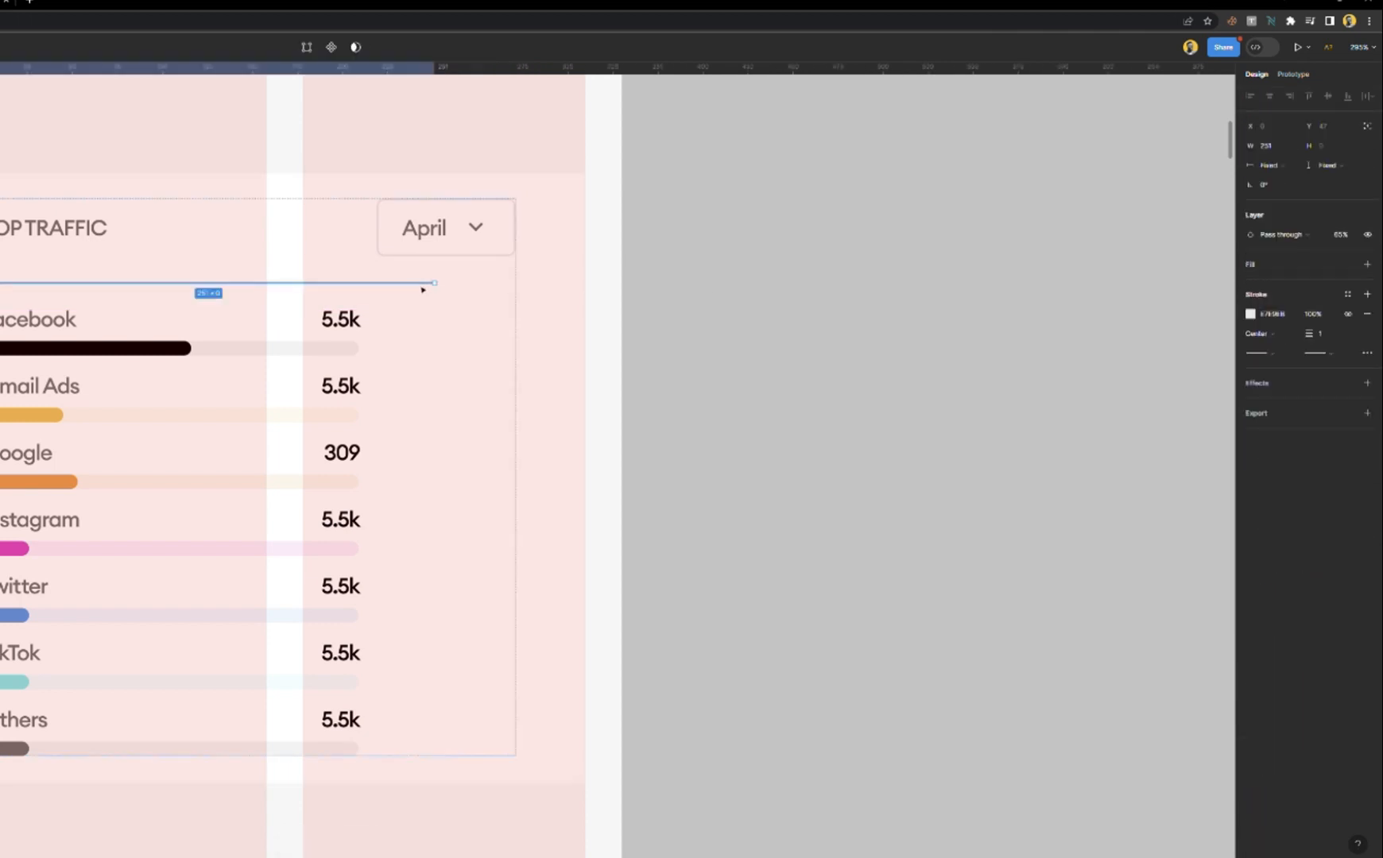
scroll(424, 288, "up", 1)
scroll(427, 289, "up", 3)
left_click_drag(452, 290, 585, 293)
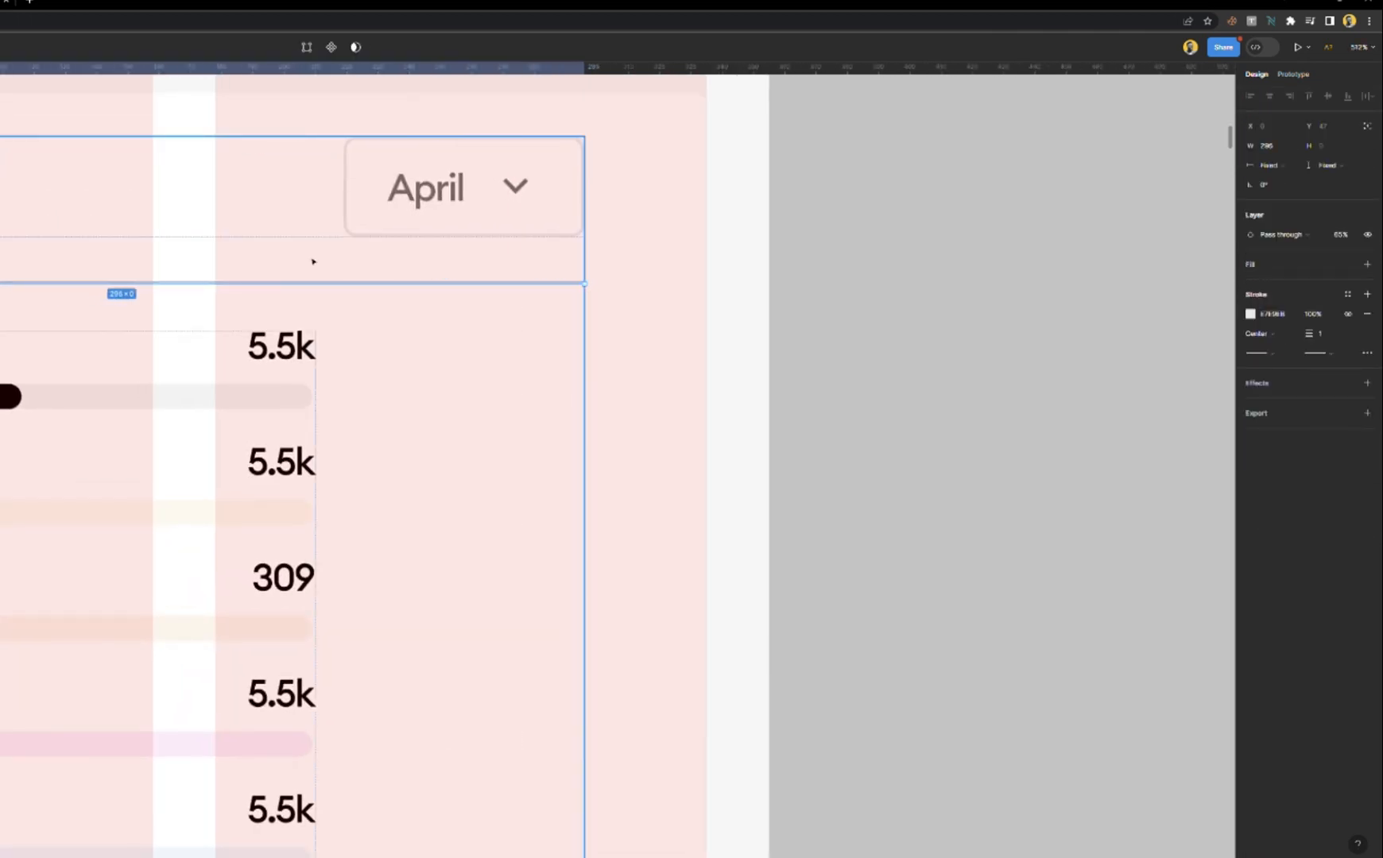
scroll(303, 266, "down", 1)
scroll(303, 265, "down", 4)
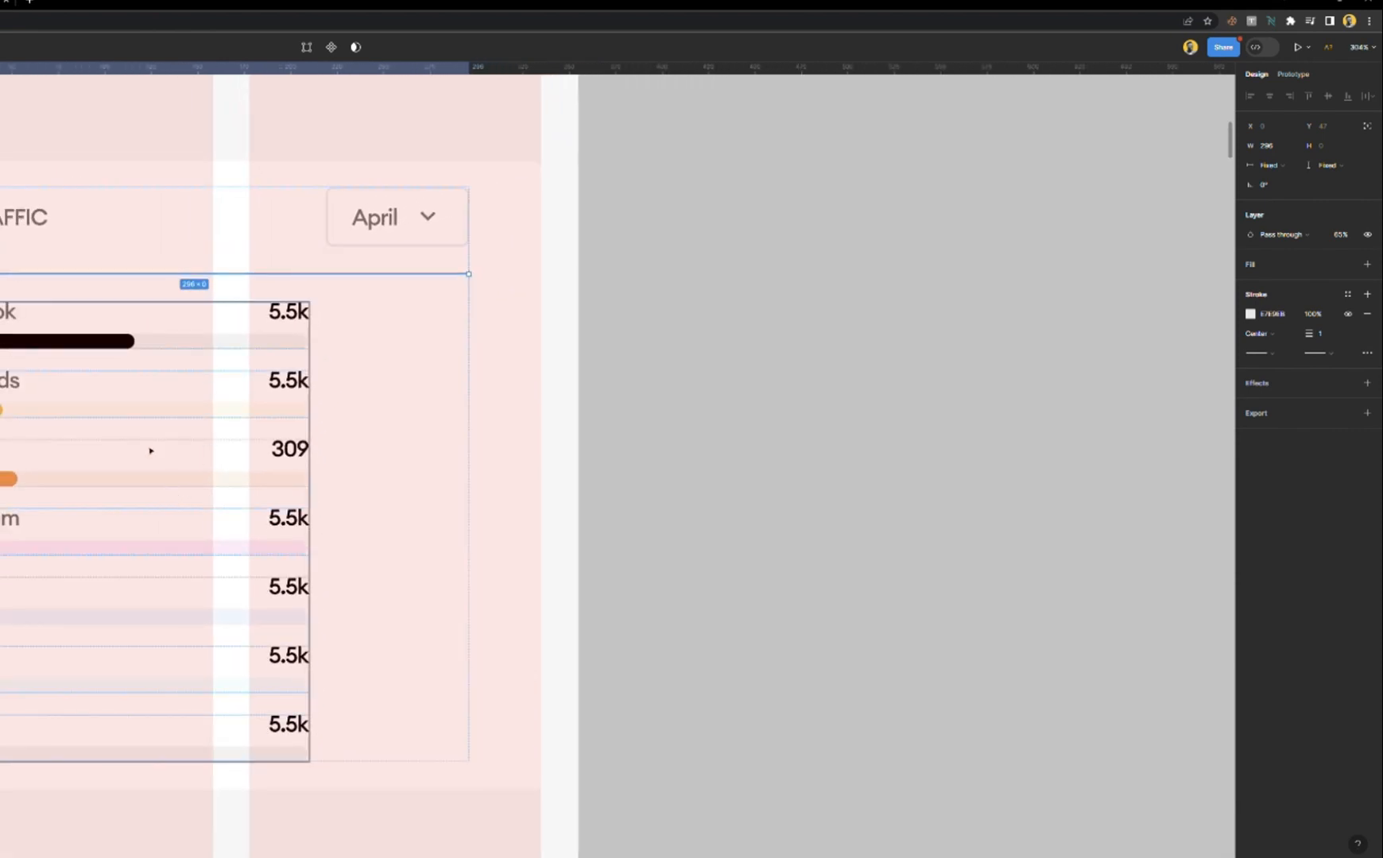
scroll(482, 318, "down", 3)
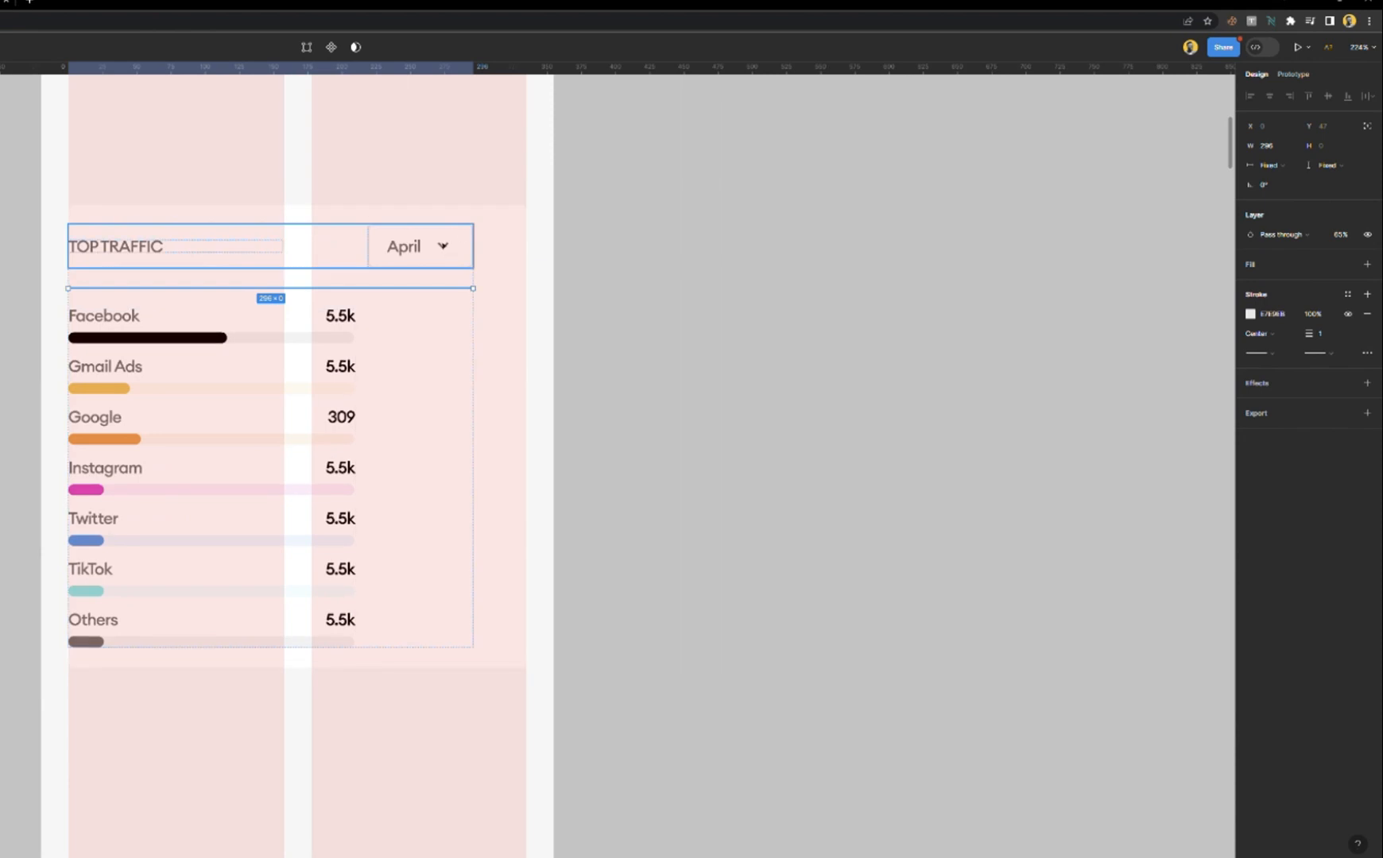
left_click(506, 228)
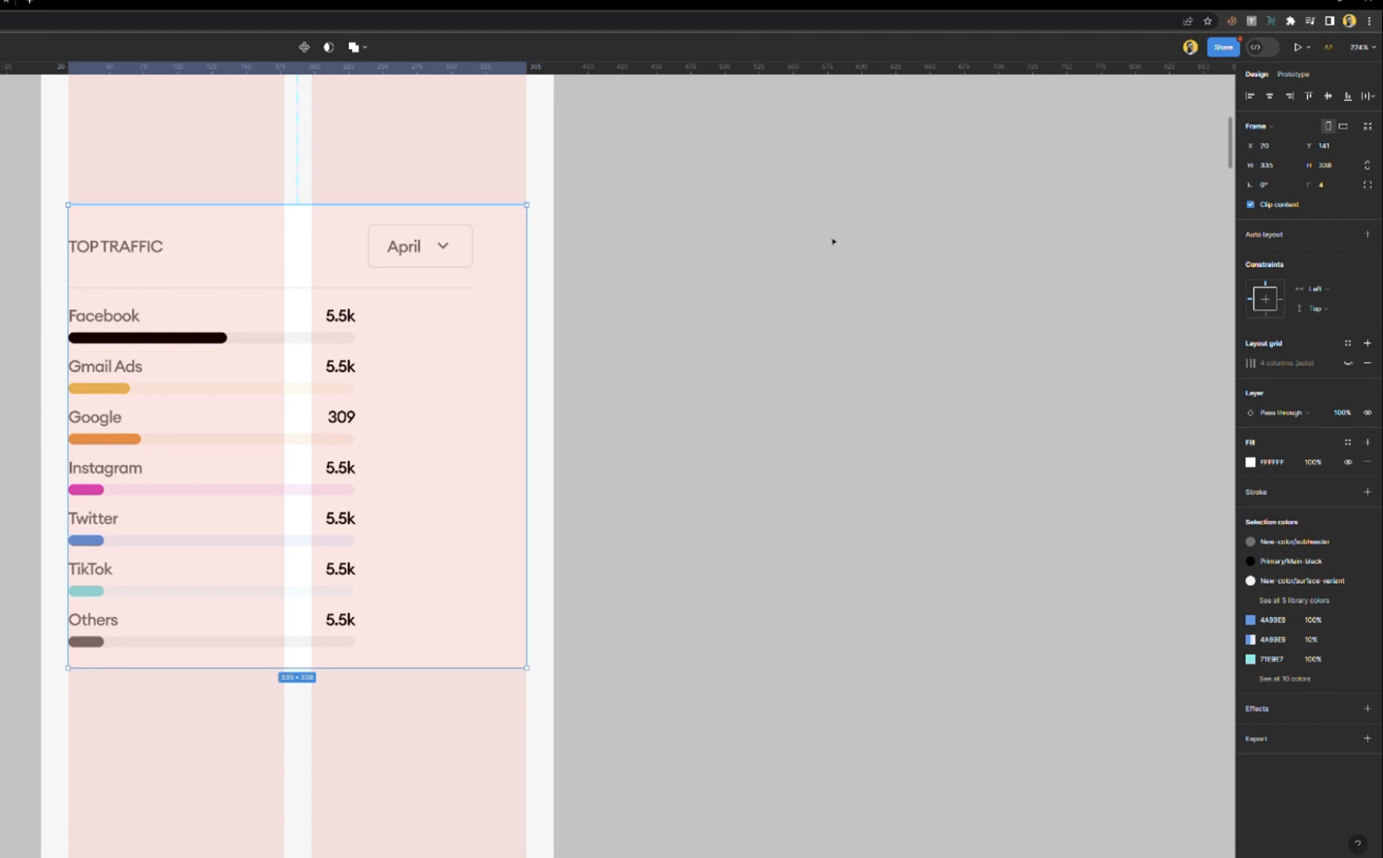
- Apply auto layout to the Top Traffic card and set its horizontal and vertical padding to 16
key("shift+a")
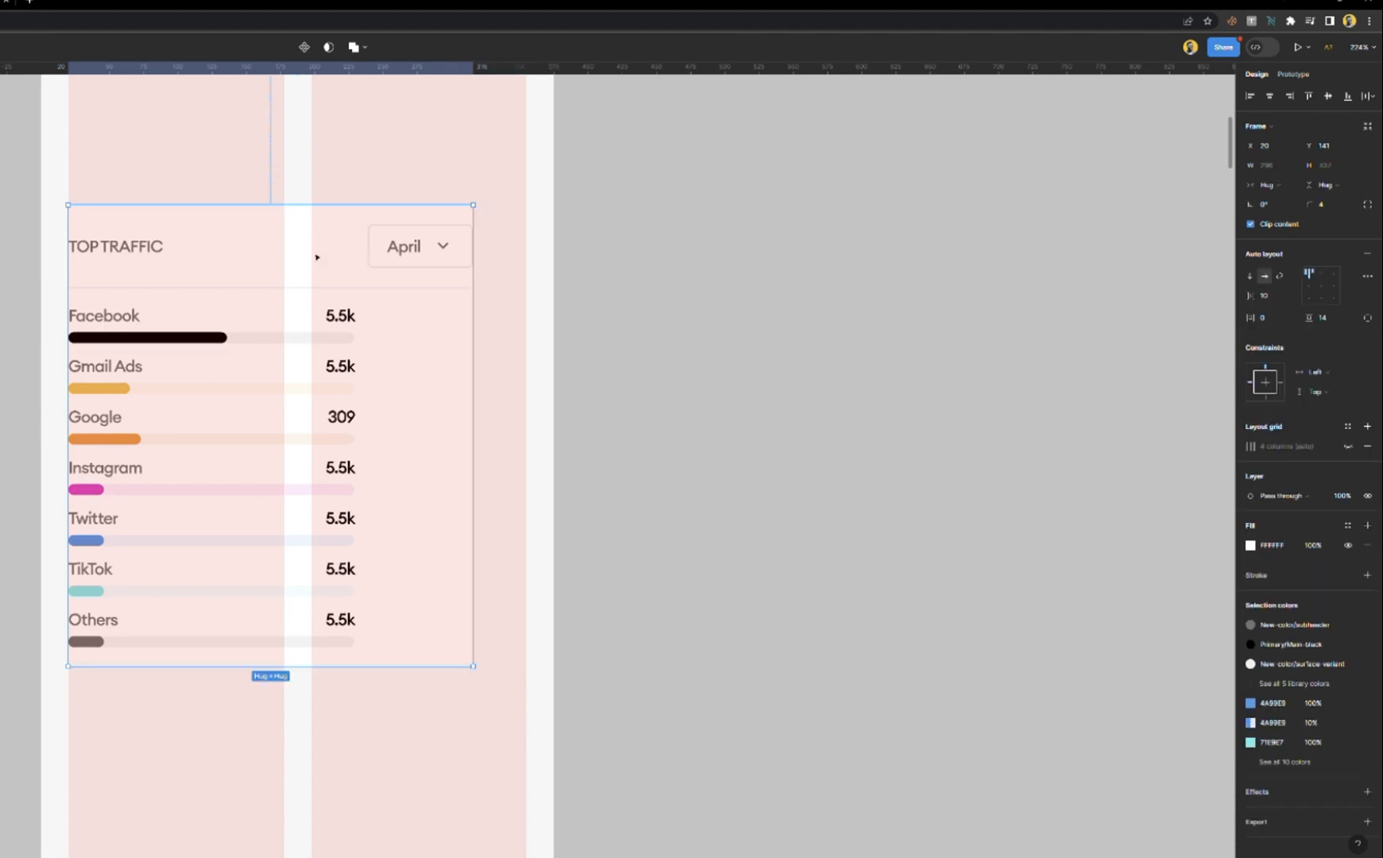
scroll(317, 257, "up", 3)
scroll(324, 257, "down", 1)
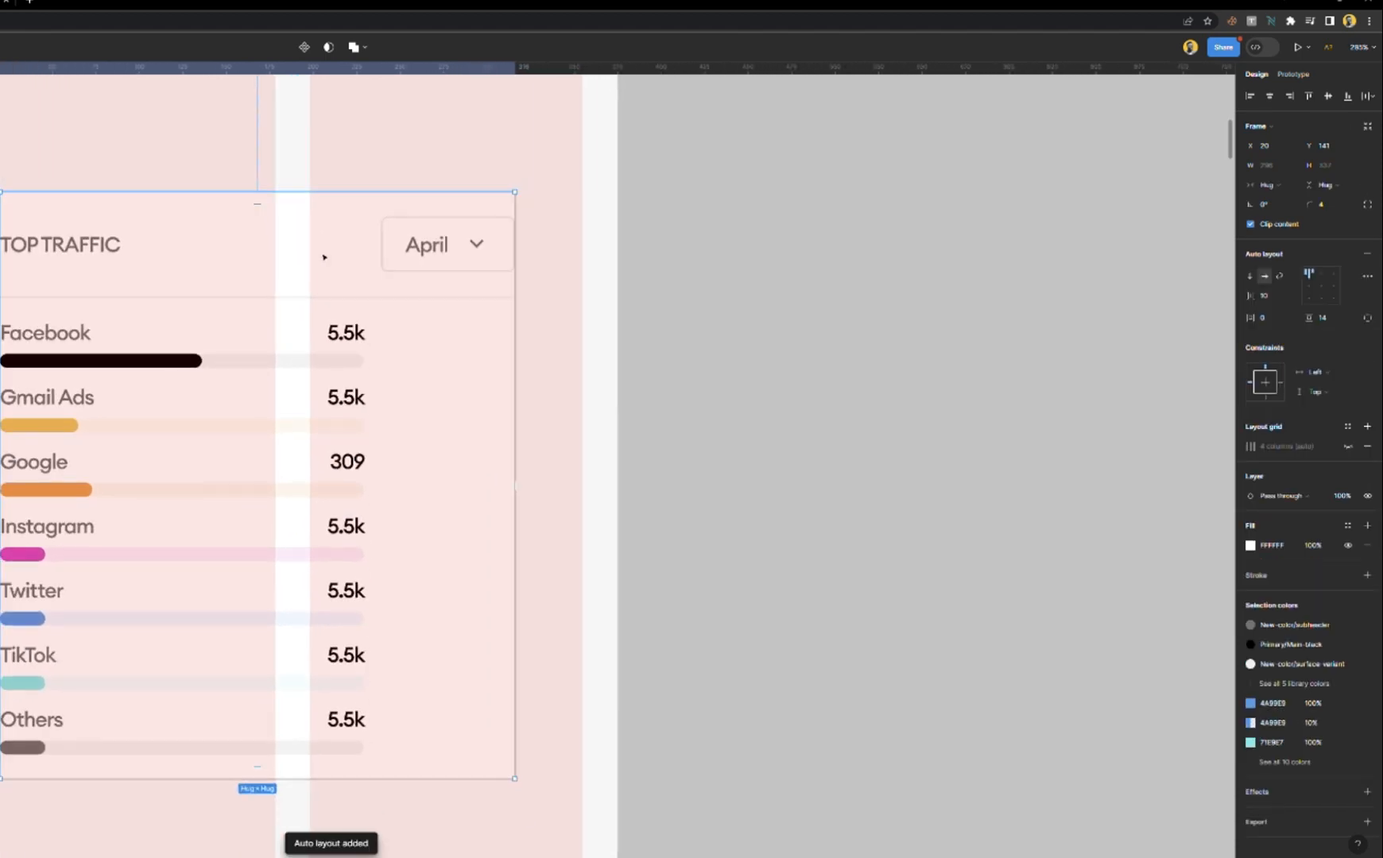
left_click(1270, 321)
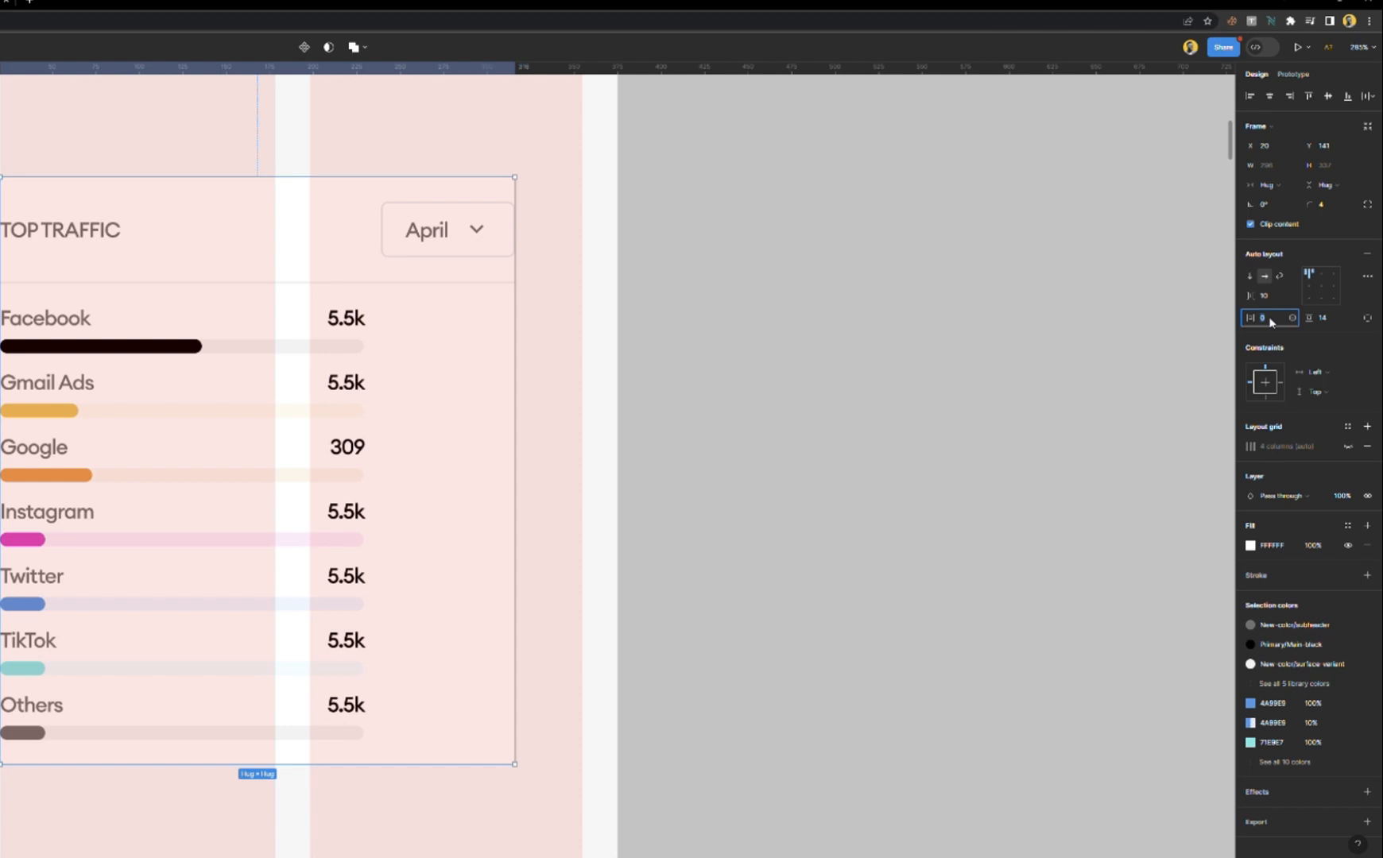
type("16")
key("Return")
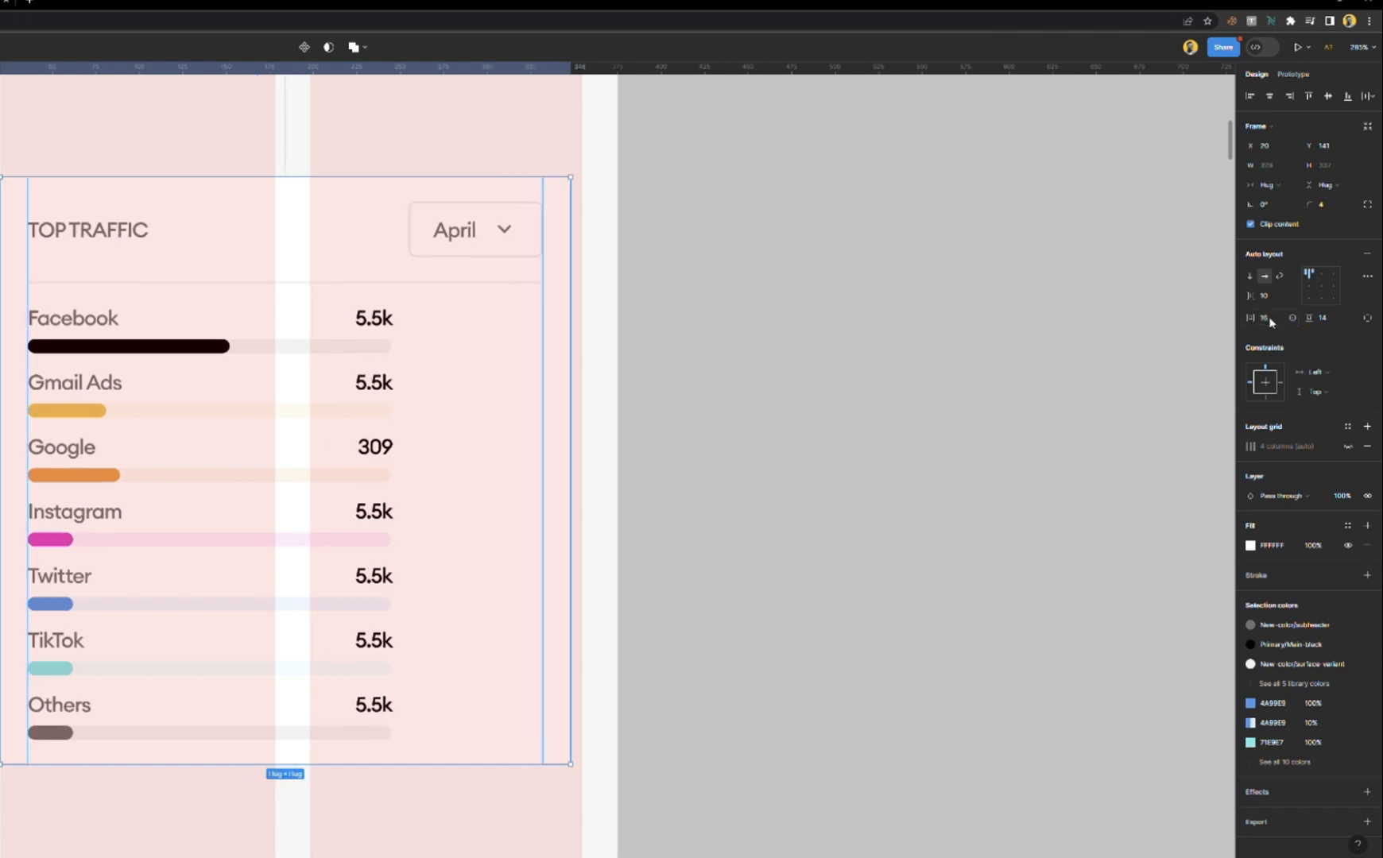
left_click(1328, 320)
type("16")
key("Return")
scroll(419, 440, "down", 3)
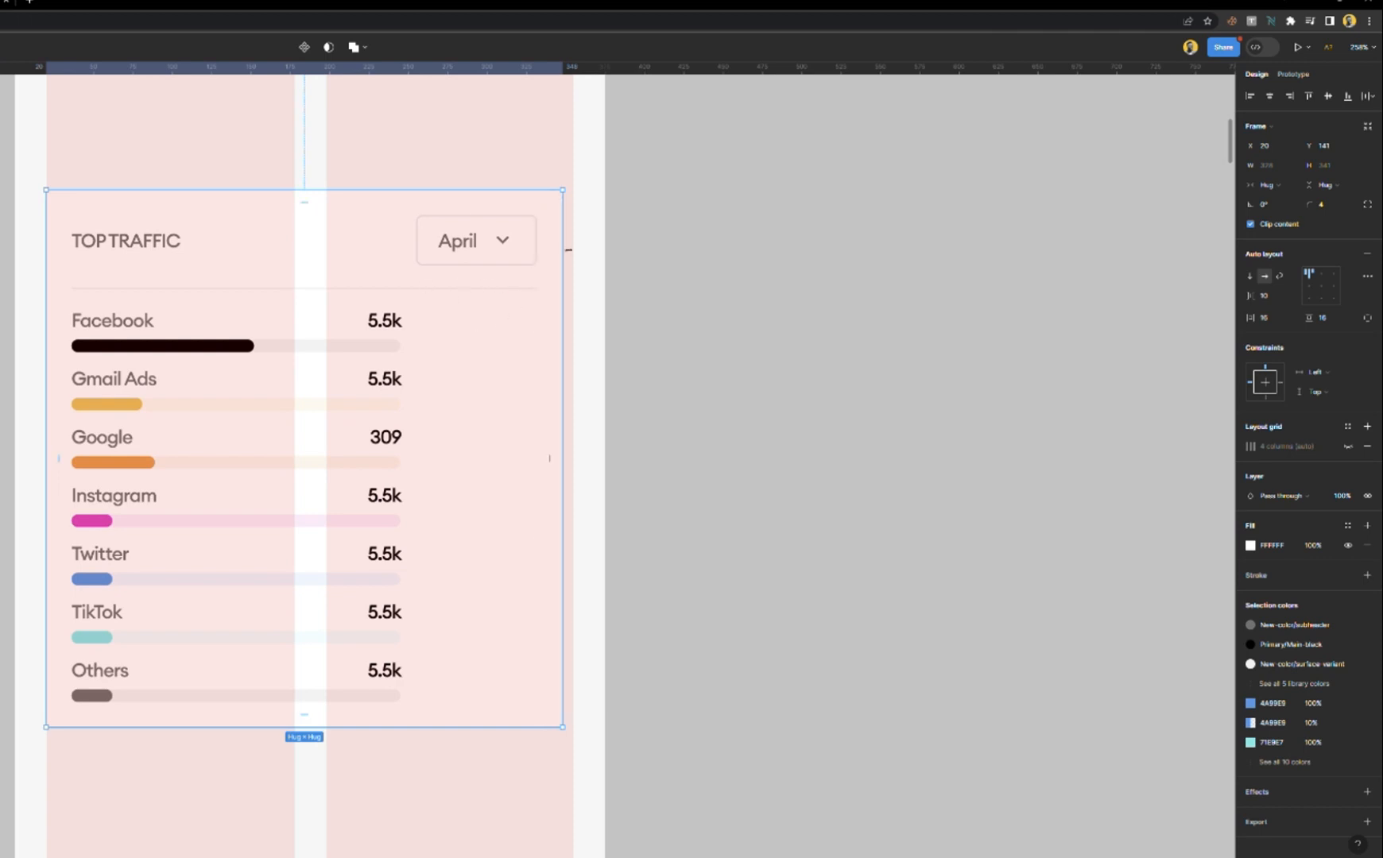
- Set the gap between the TOP TRAFFIC title and the April dropdown in the header row to 69
left_click(503, 243)
scroll(509, 243, "up", 2)
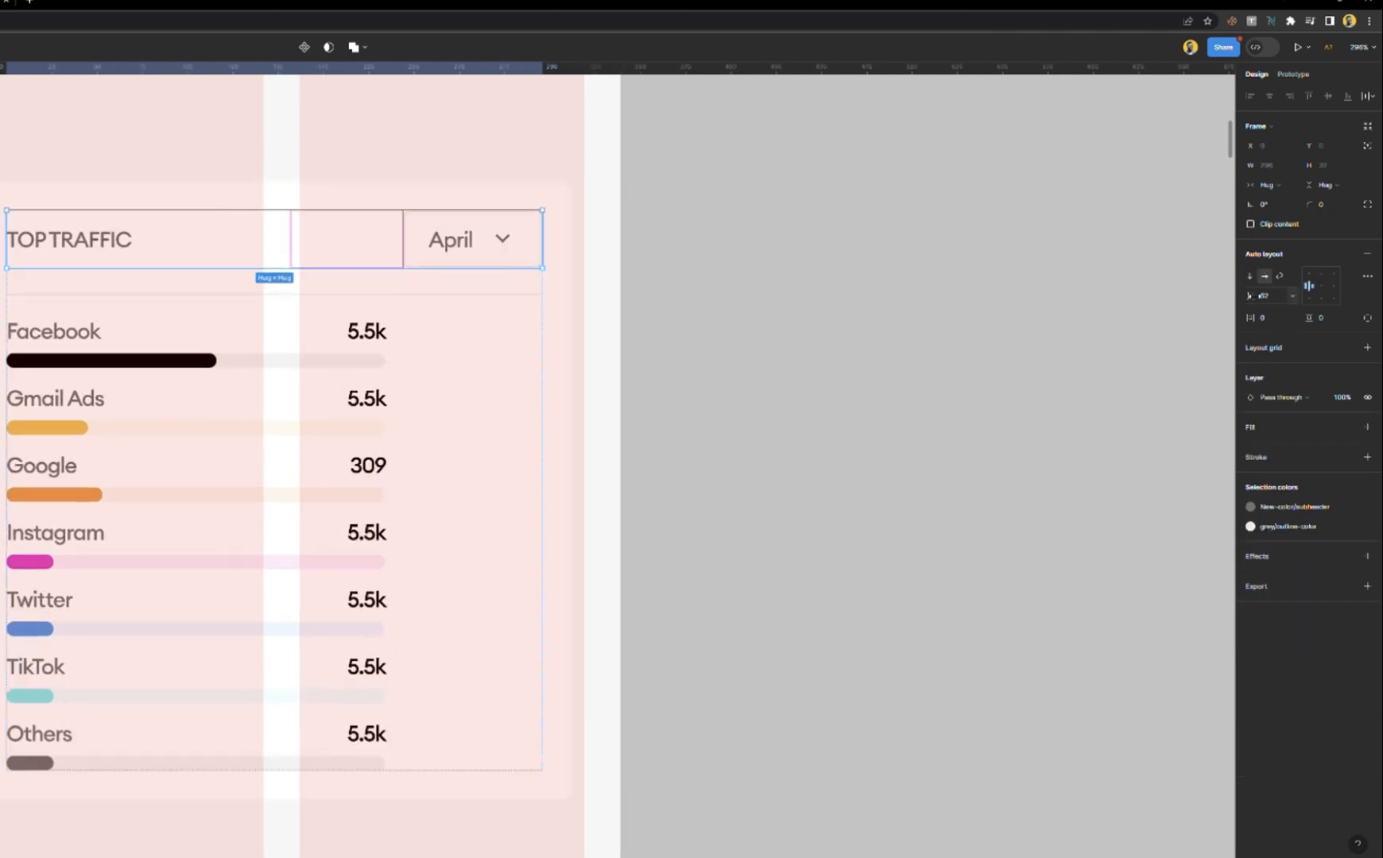
left_click_drag(1251, 295, 1256, 294)
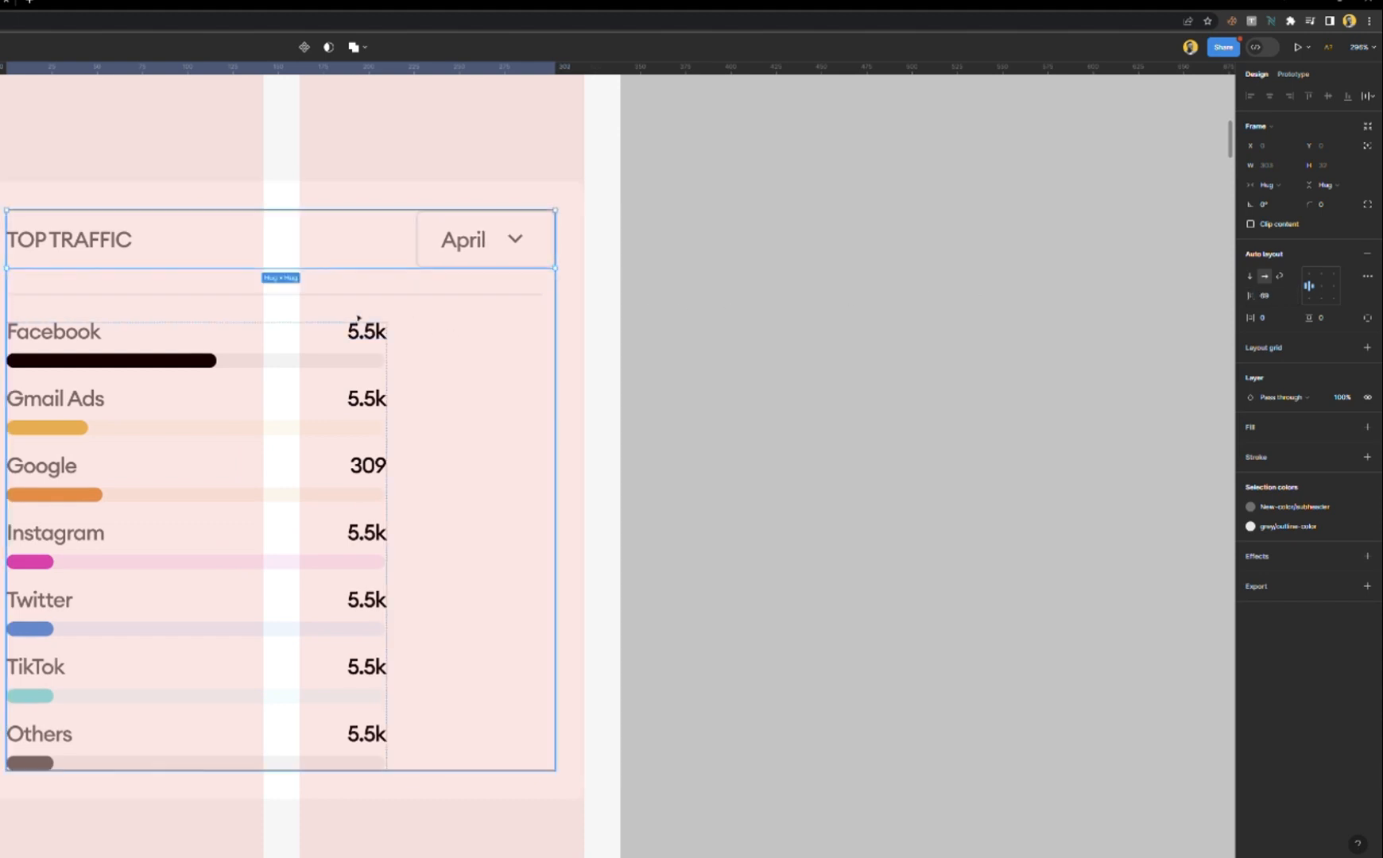
- Lengthen the divider line below the header to a width of 303, matching the header row
left_click(548, 296)
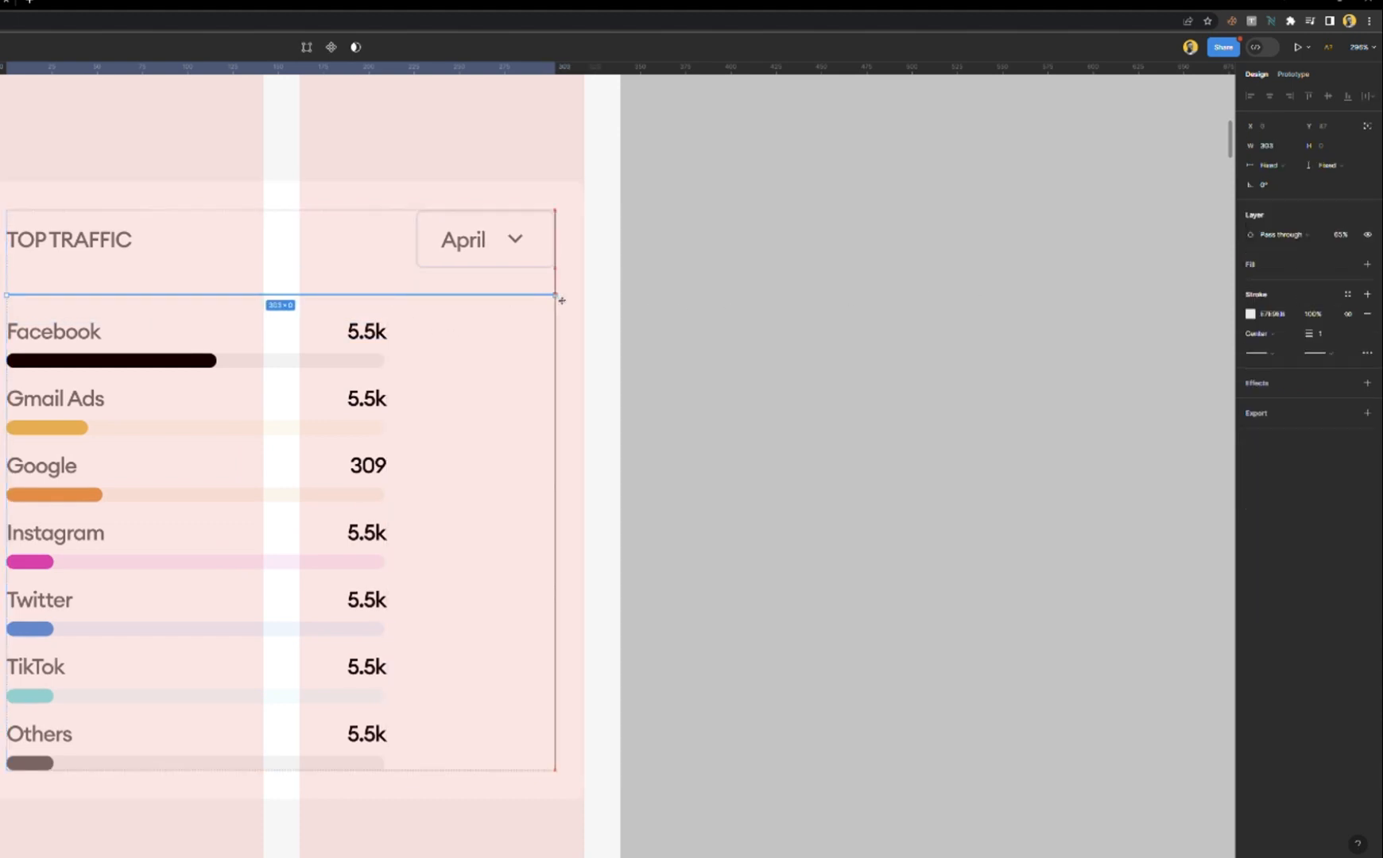
left_click(723, 299)
scroll(457, 324, "down", 1)
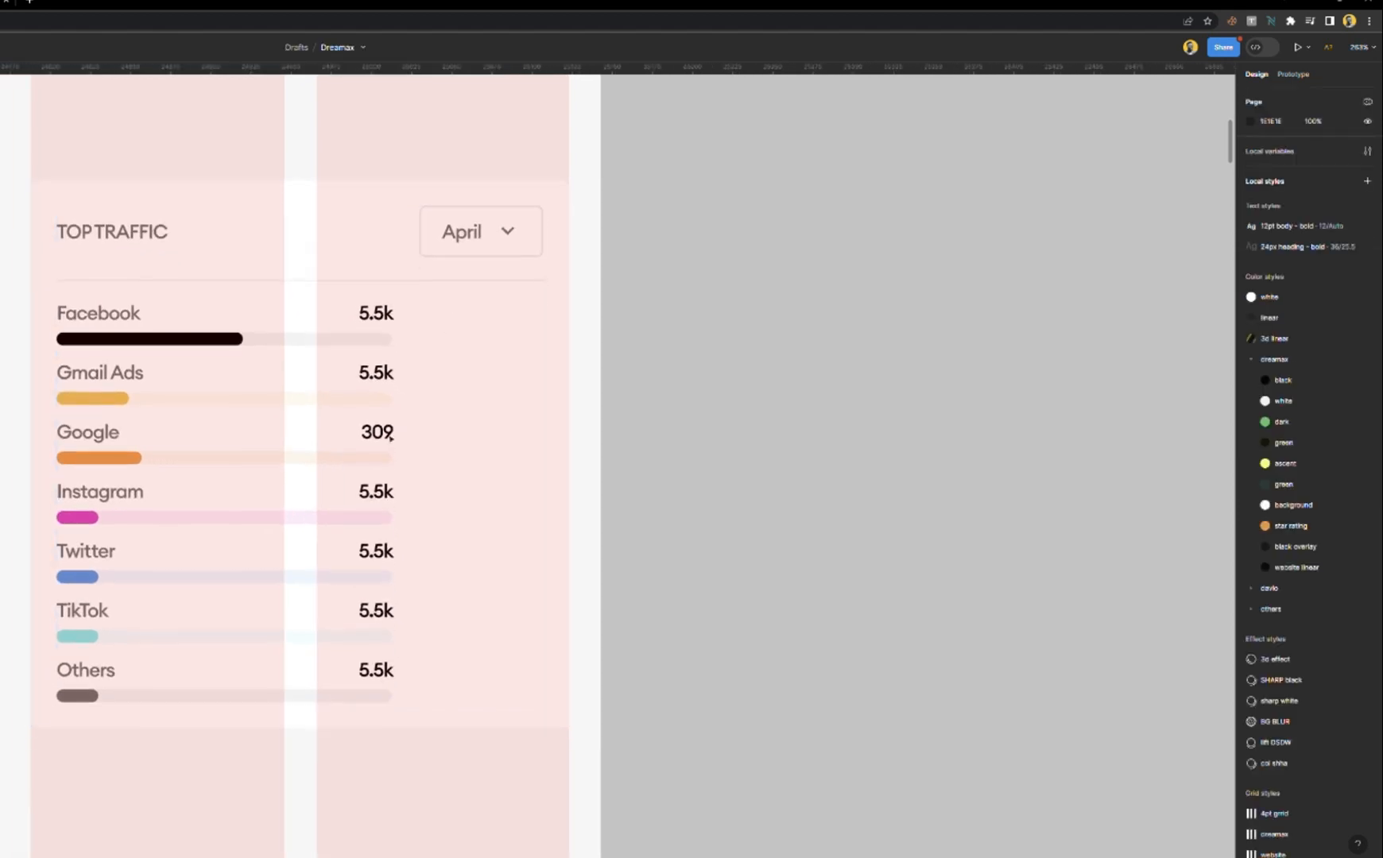
scroll(381, 419, "down", 1)
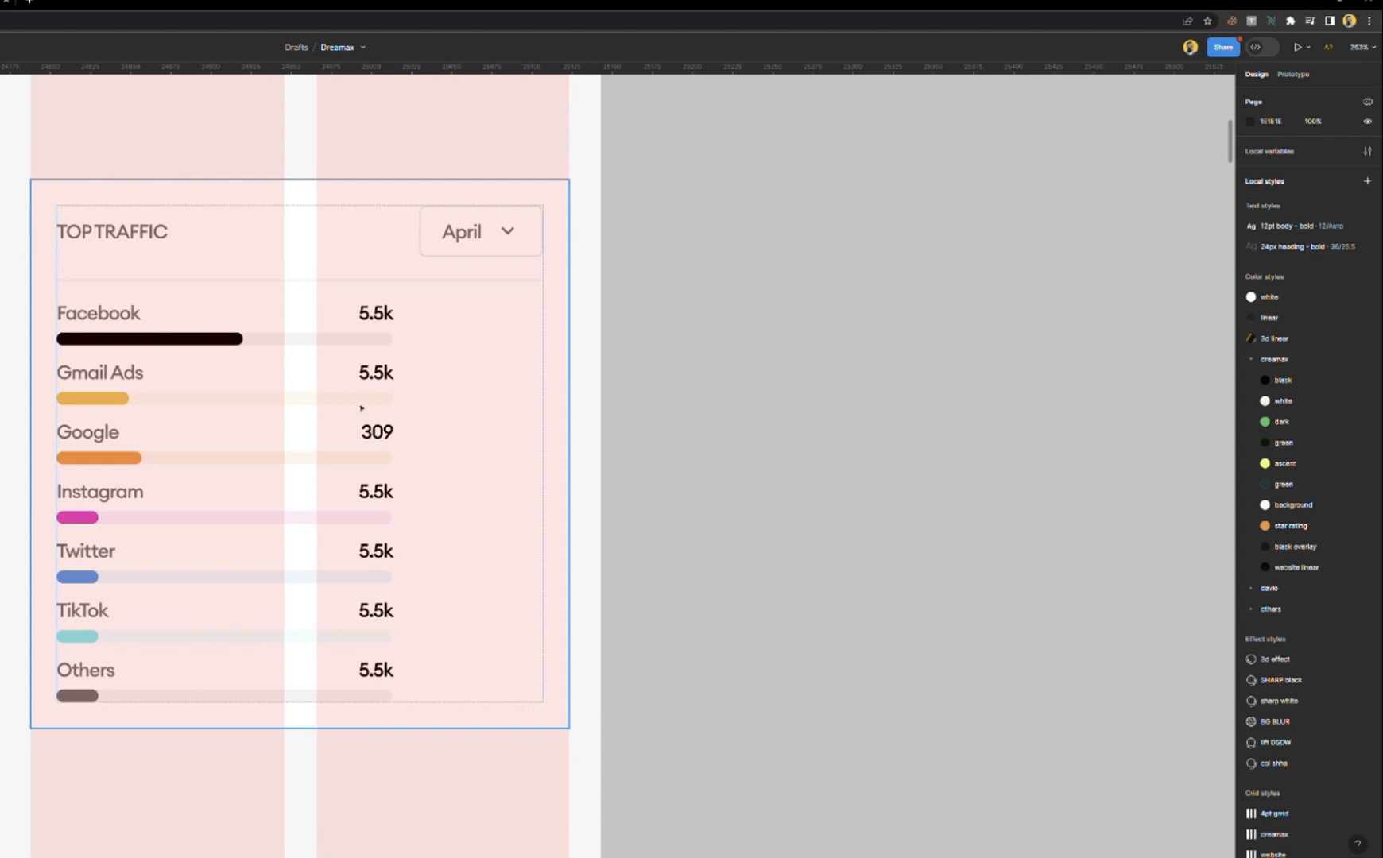
- Set the traffic source list's width to Fill container with its height on Hug contents
scroll(362, 408, "up", 2)
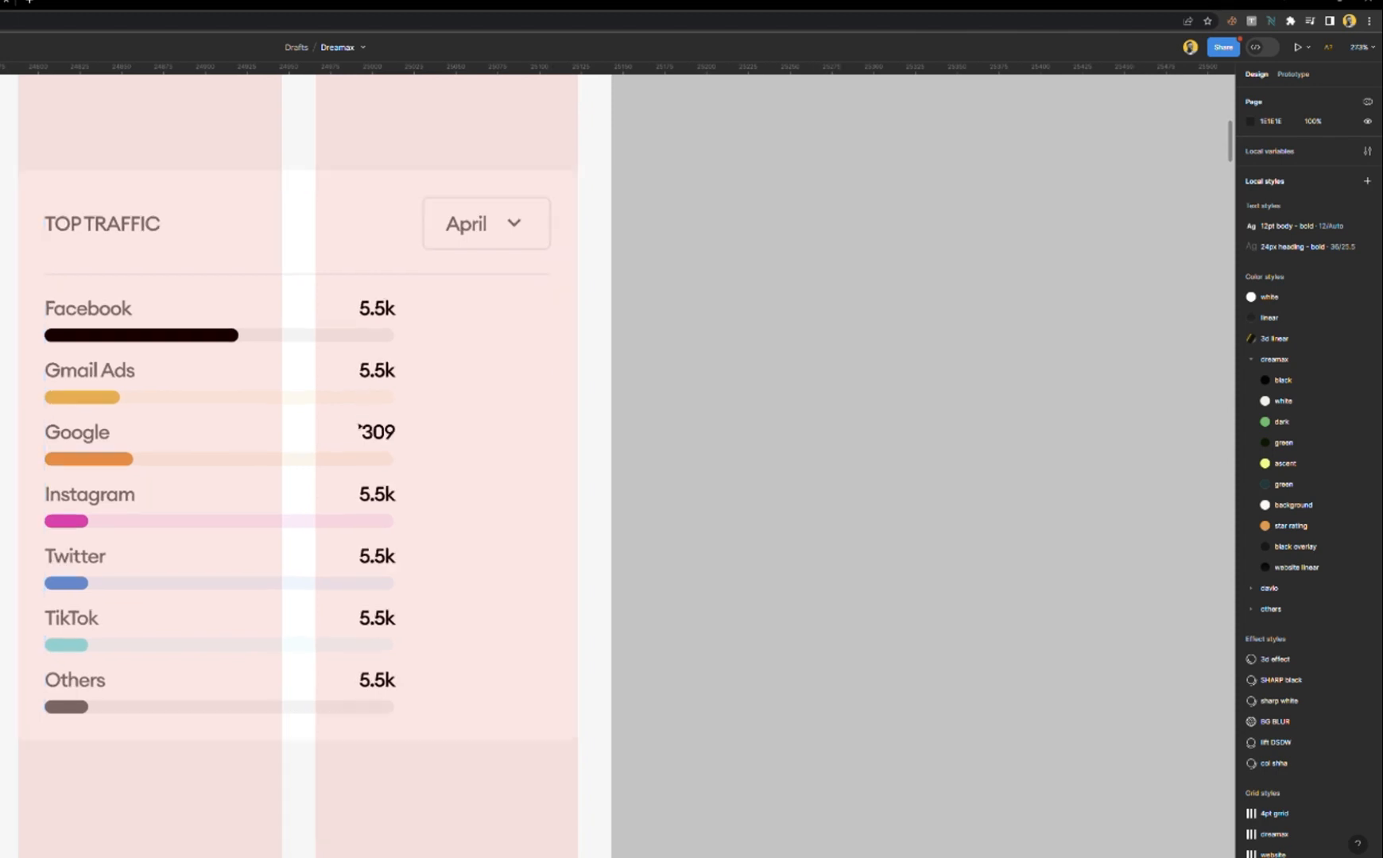
left_click(371, 386)
left_click(371, 386)
left_click(286, 348)
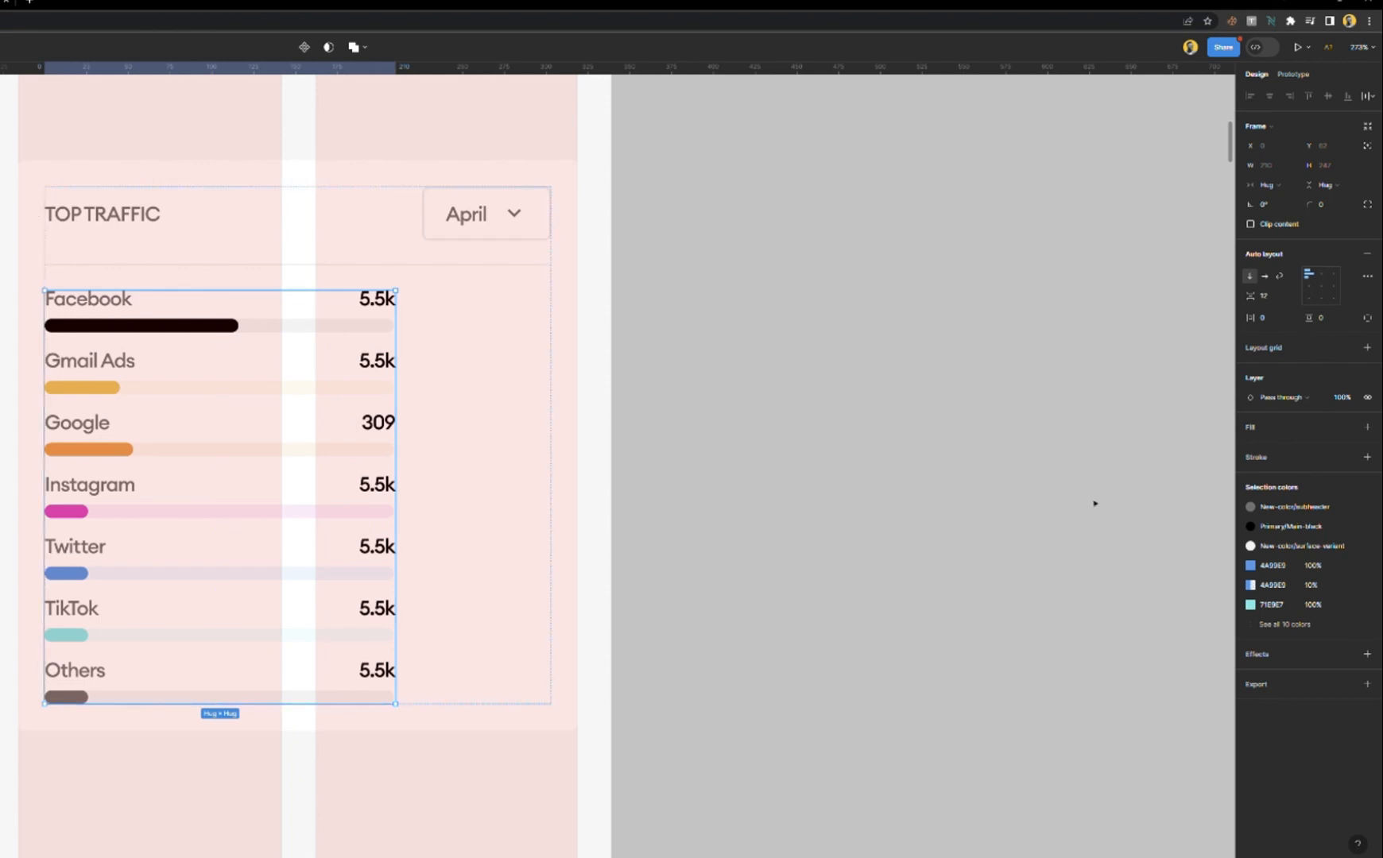
left_click(1269, 189)
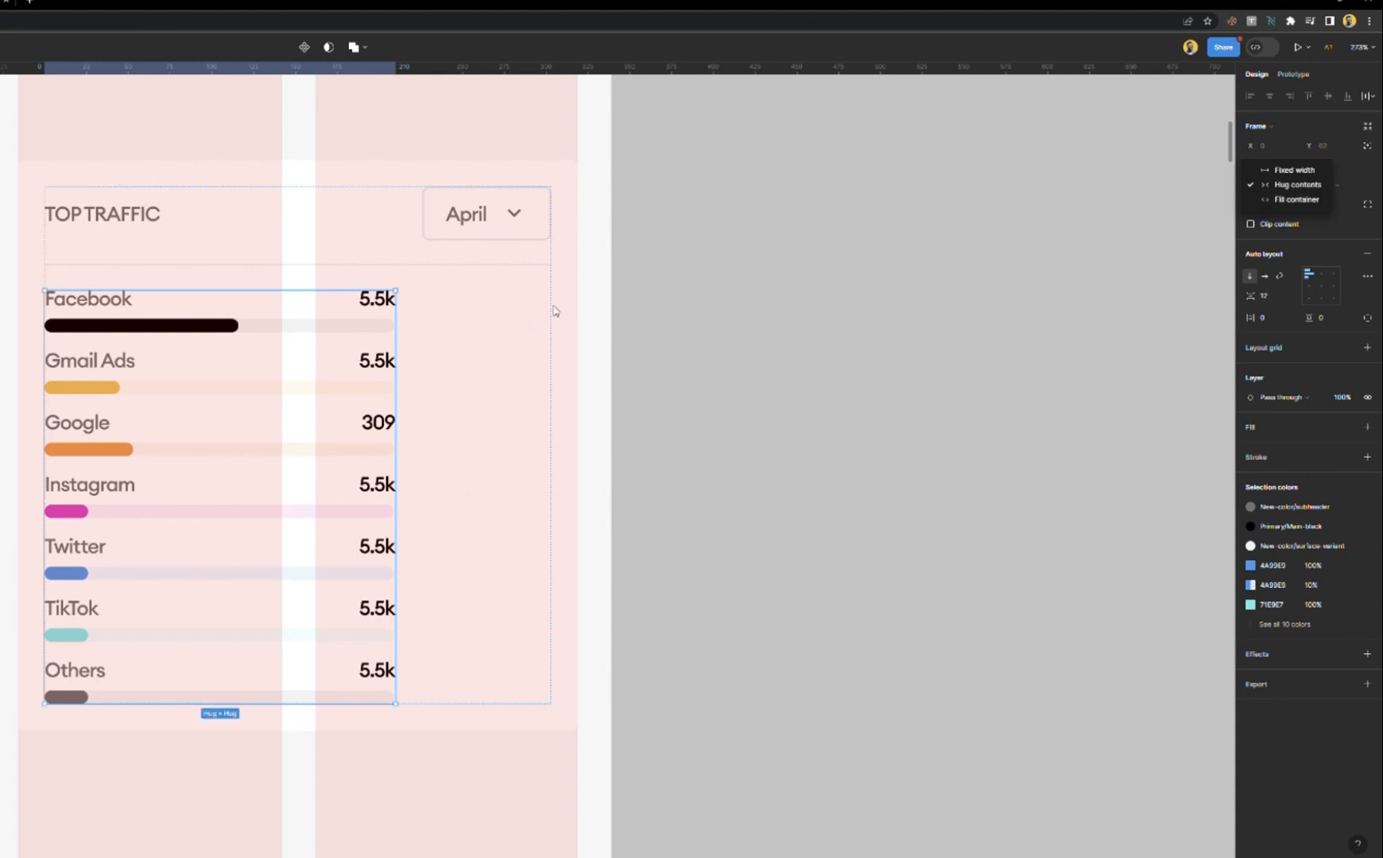
left_click(1304, 204)
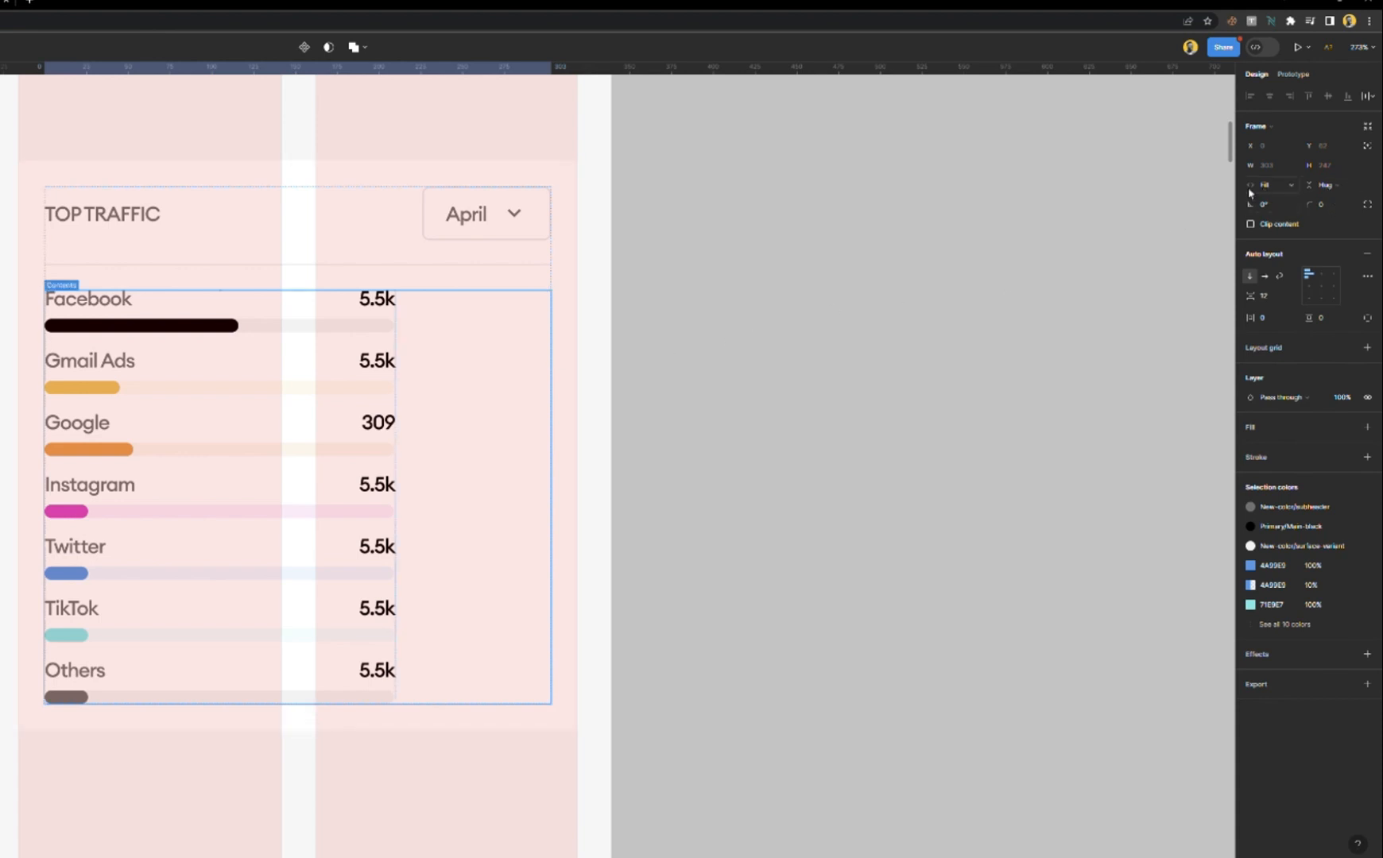
left_click(1287, 185)
left_click(1282, 183)
left_click(1346, 188)
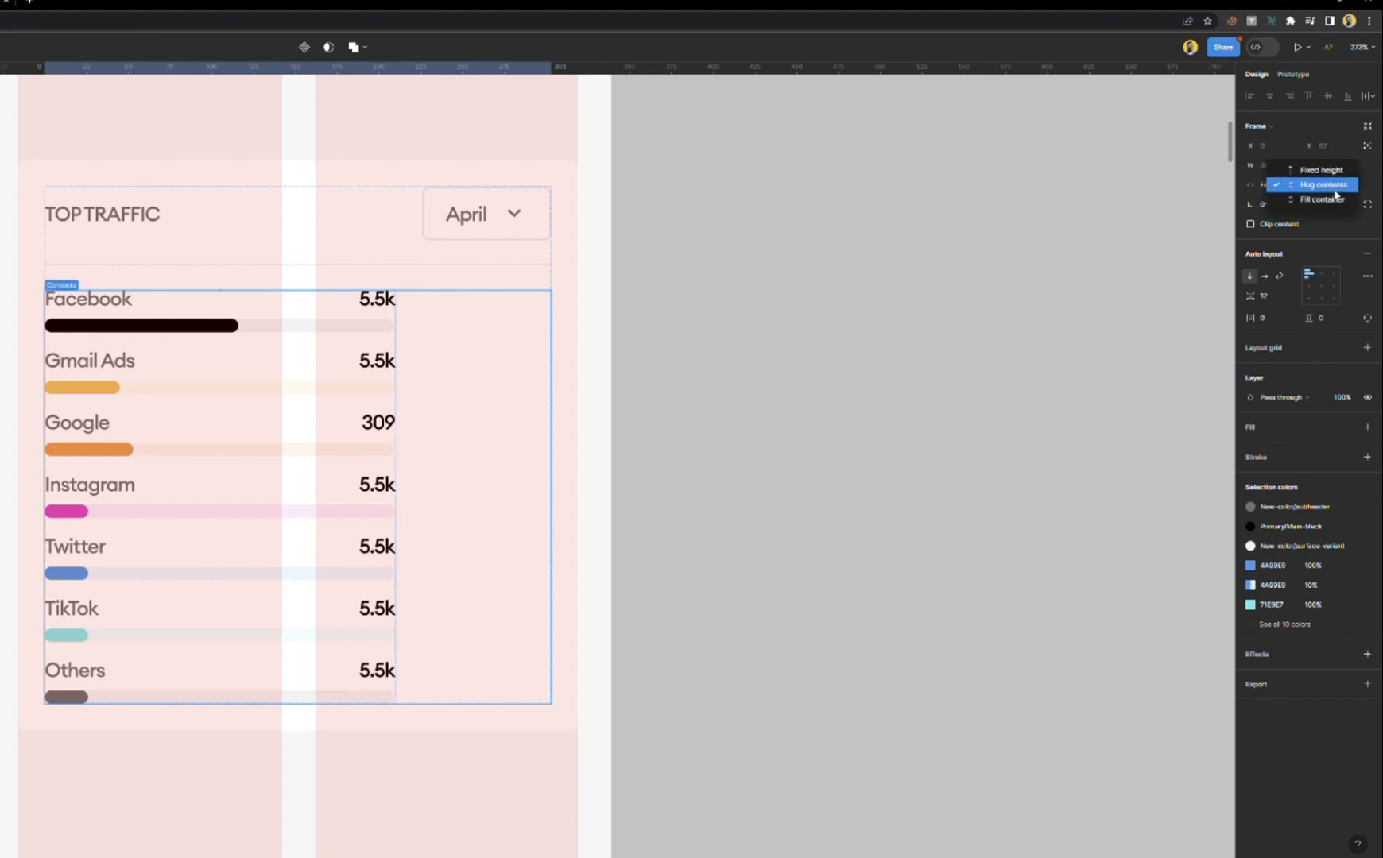
left_click(1335, 190)
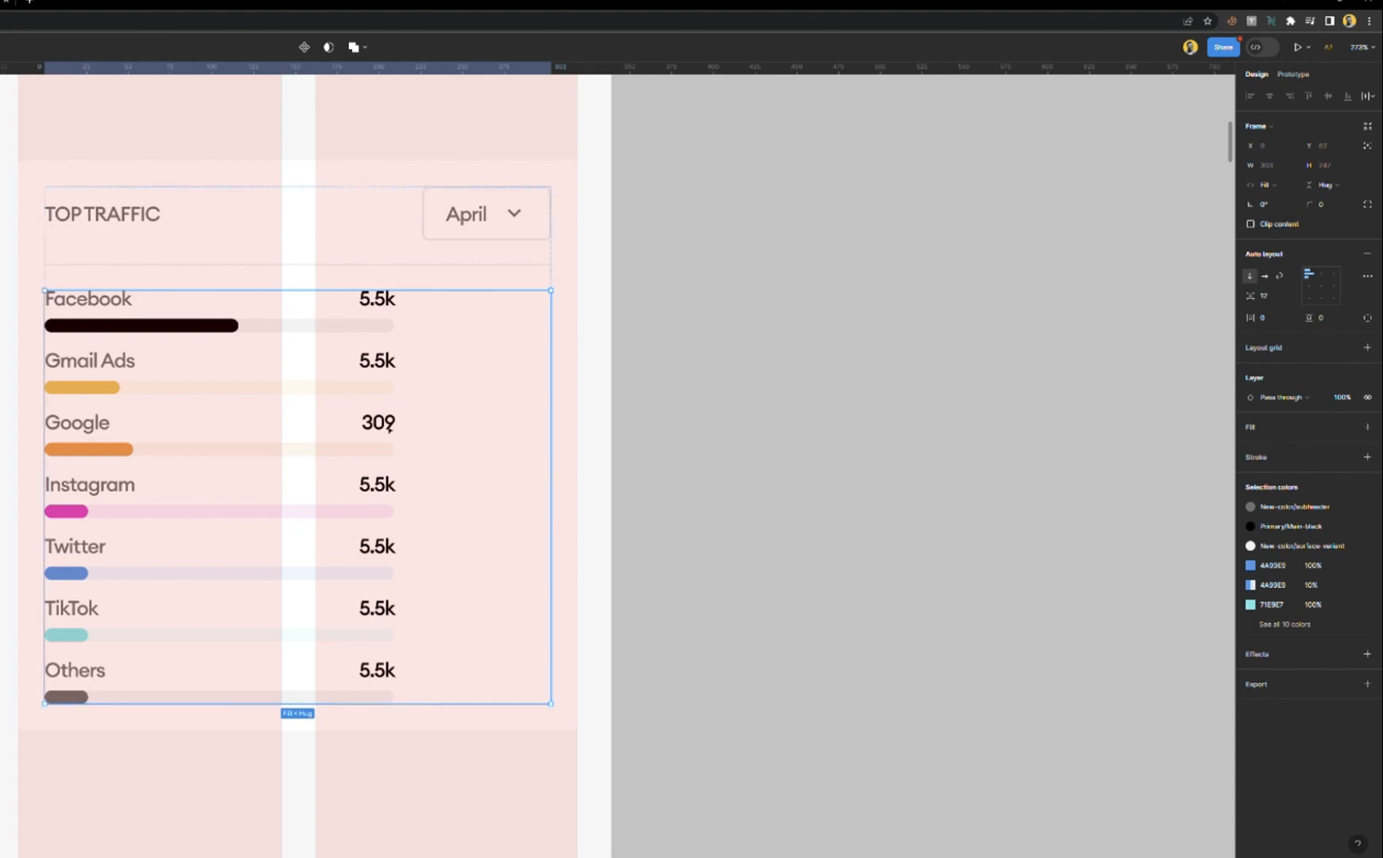
- Set the vertical gap between the rows of the traffic source list to 24
left_click(1275, 301)
type("2")
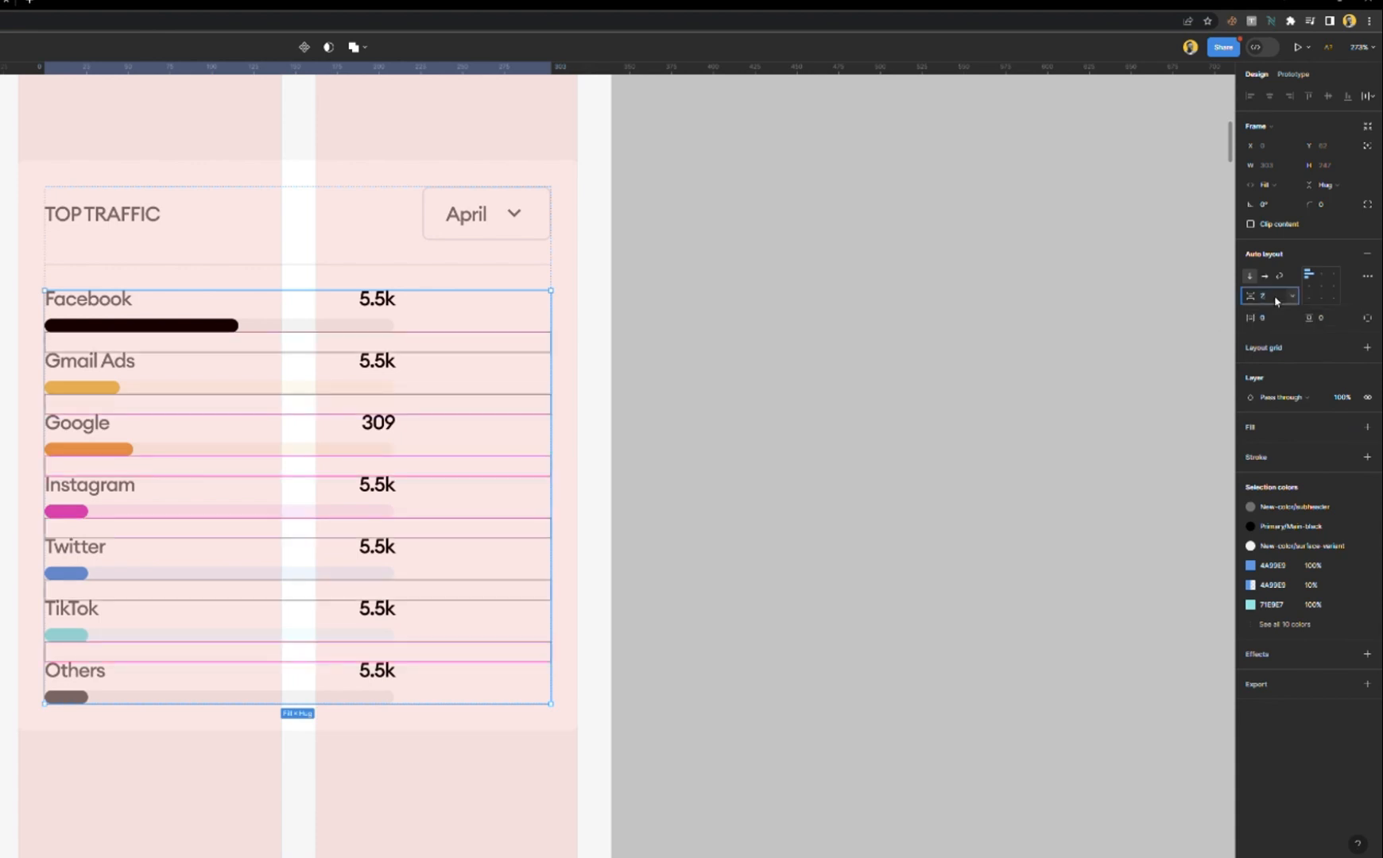
key("Return")
scroll(493, 512, "down", 2)
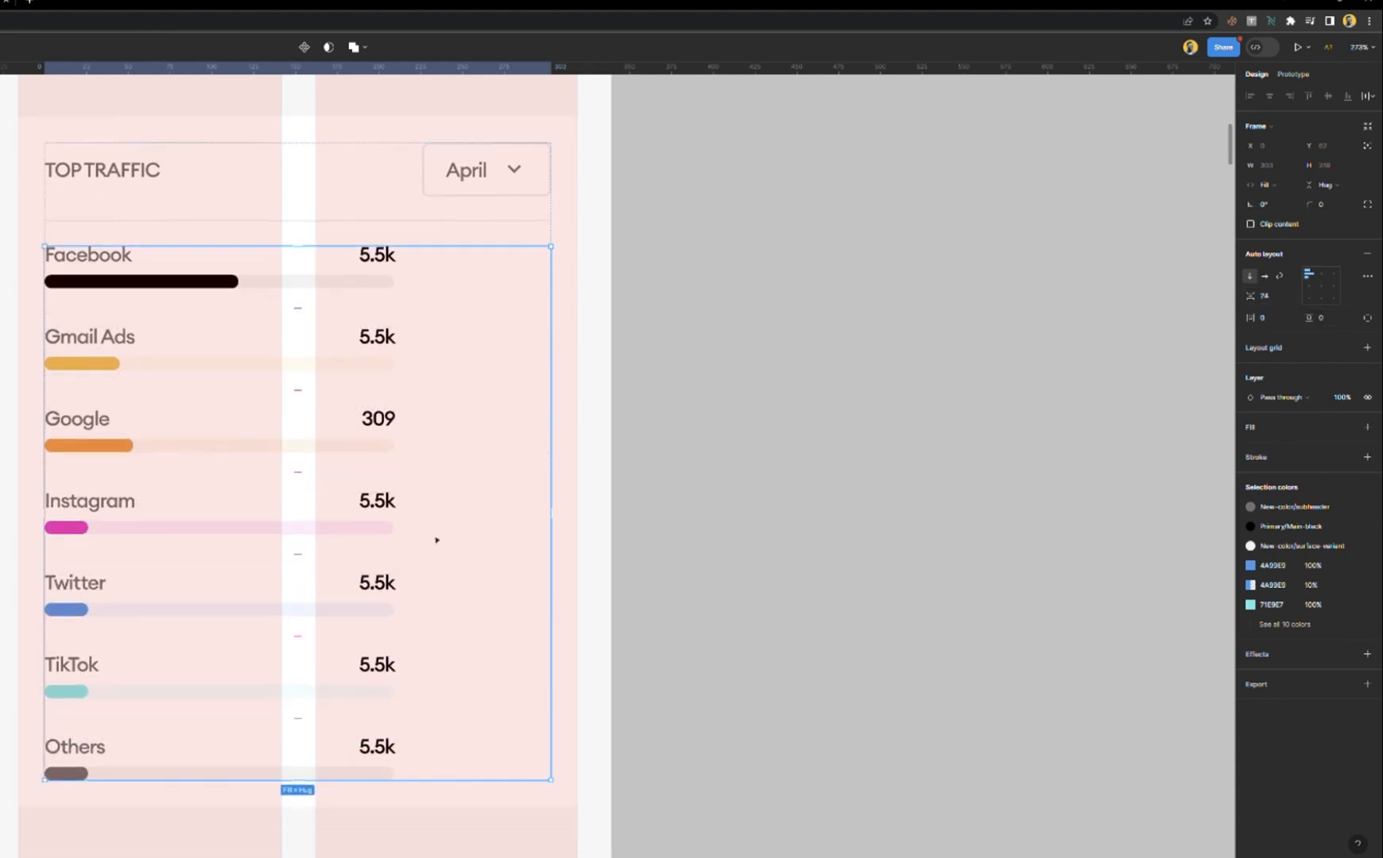
- Set all seven traffic source rows, from Facebook to Others, to Fill container width and Hug contents height
scroll(253, 686, "up", 2)
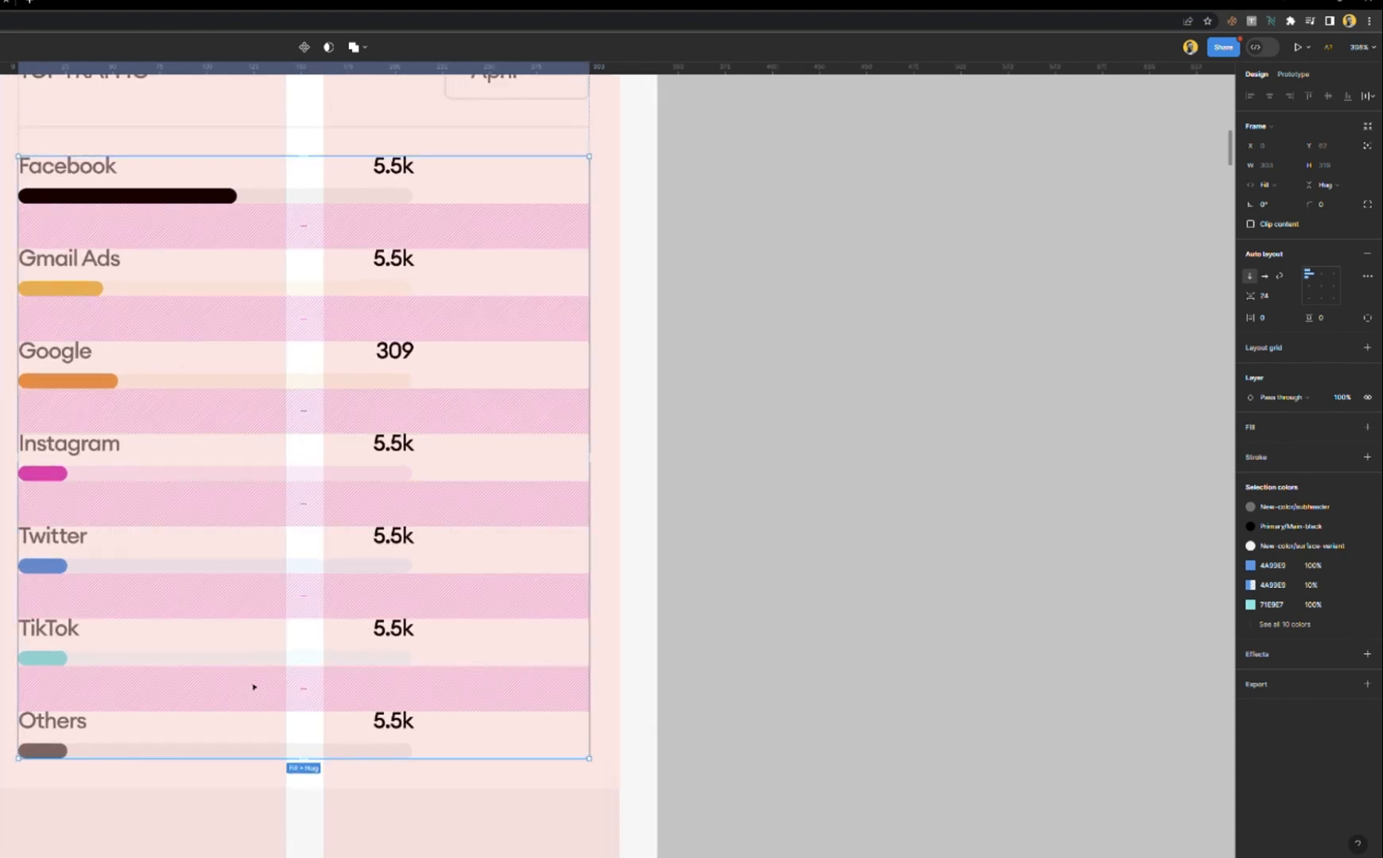
scroll(253, 687, "up", 1)
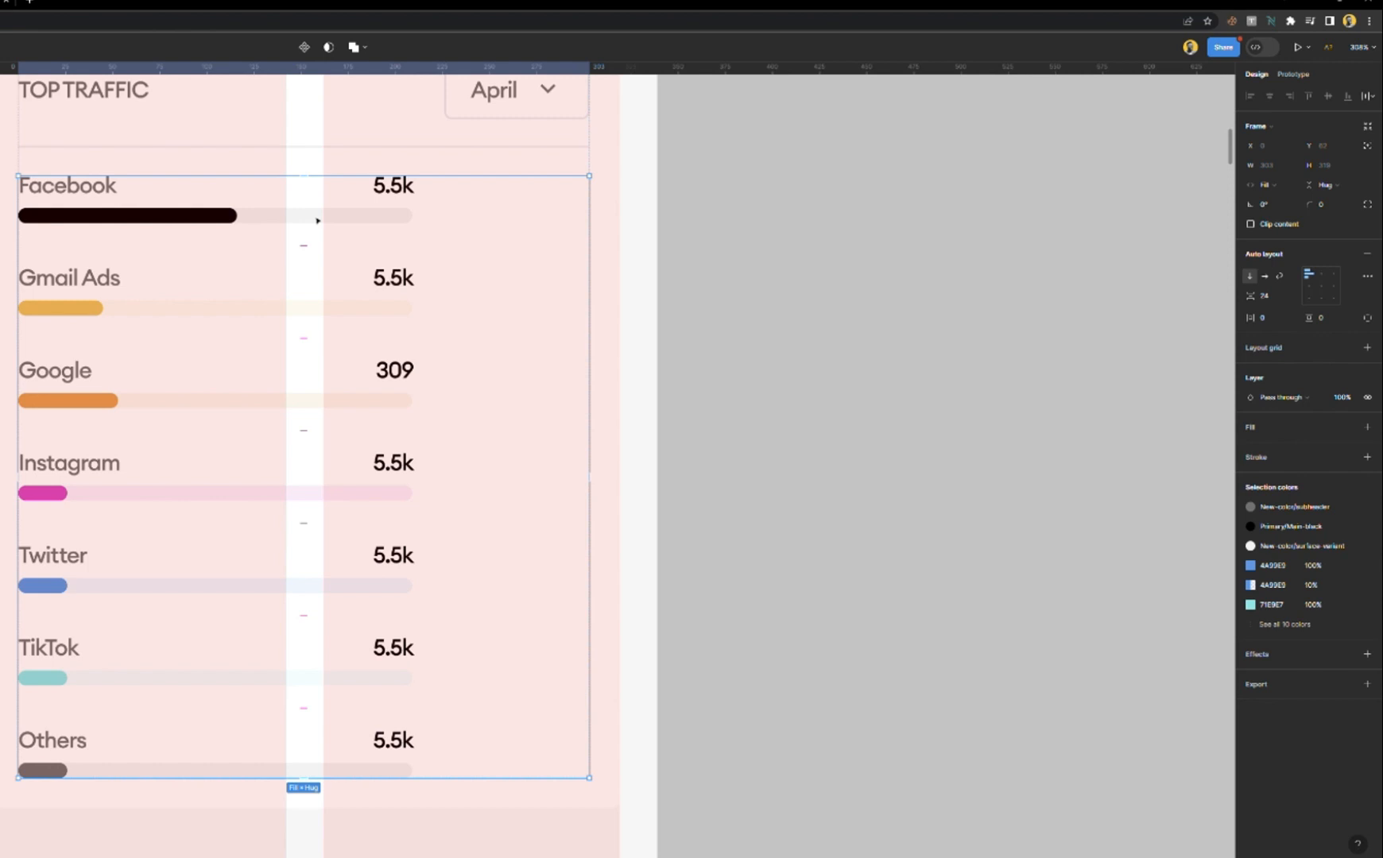
left_click(317, 220)
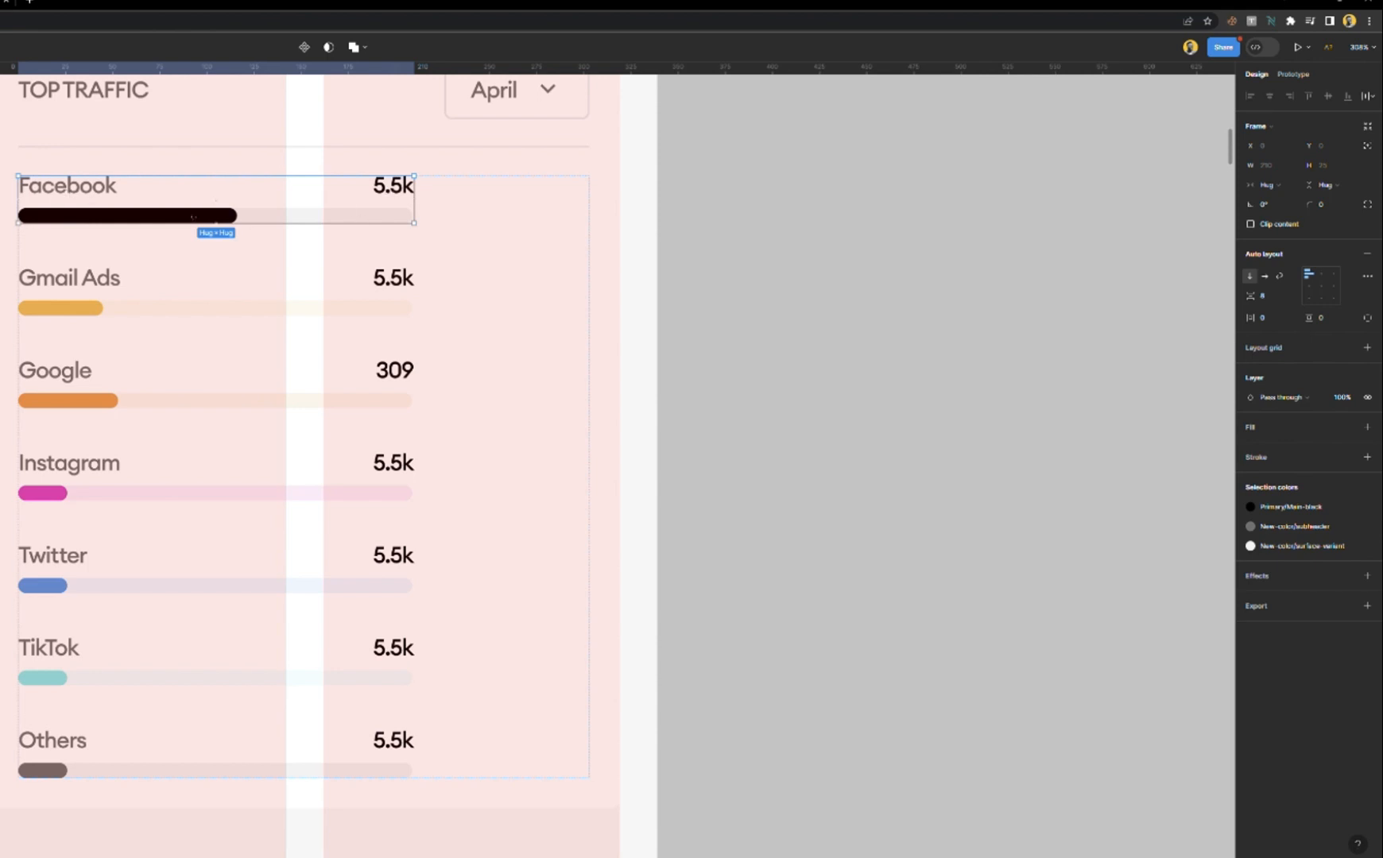
left_click(391, 288, "shift")
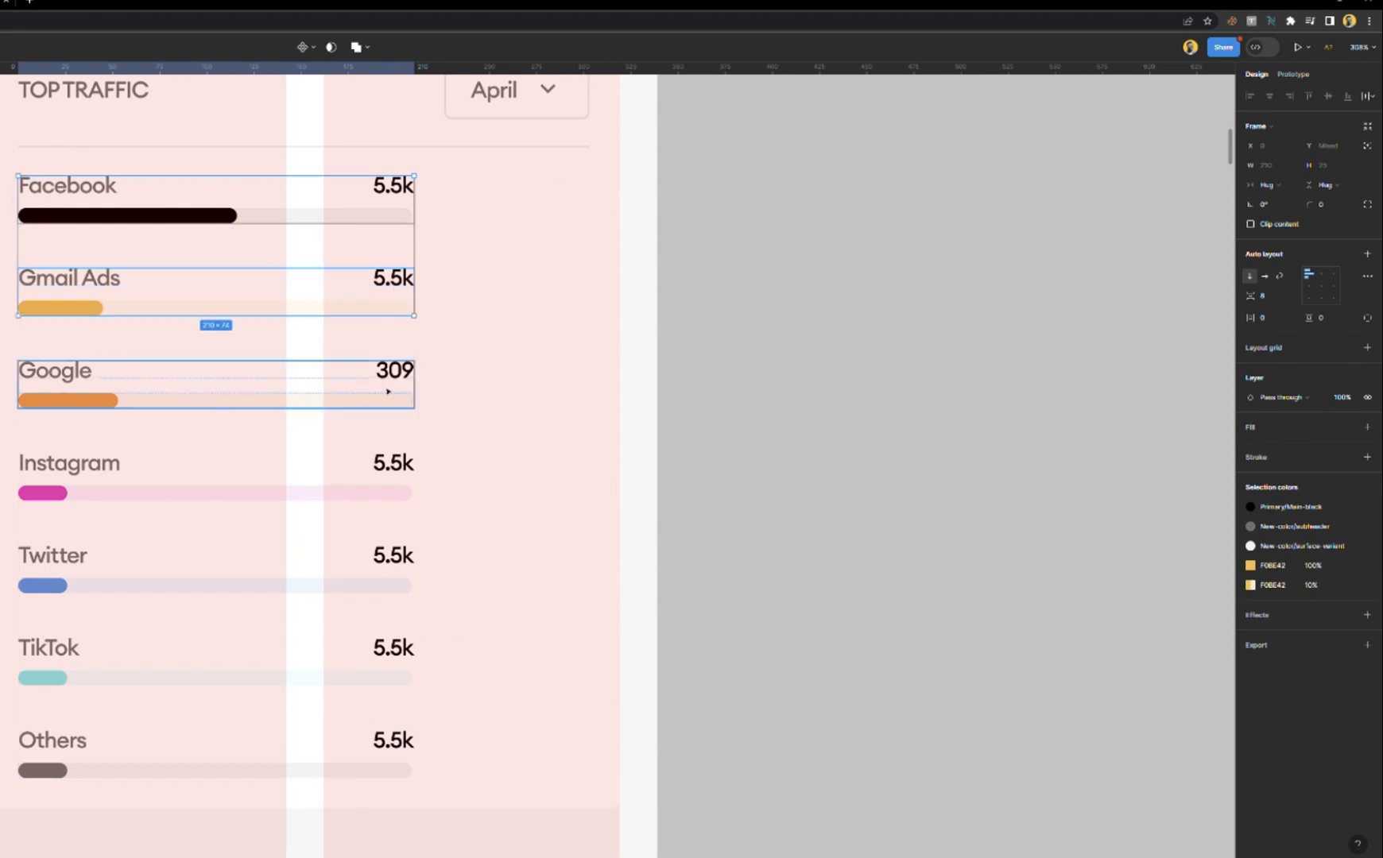
left_click(387, 390, "shift")
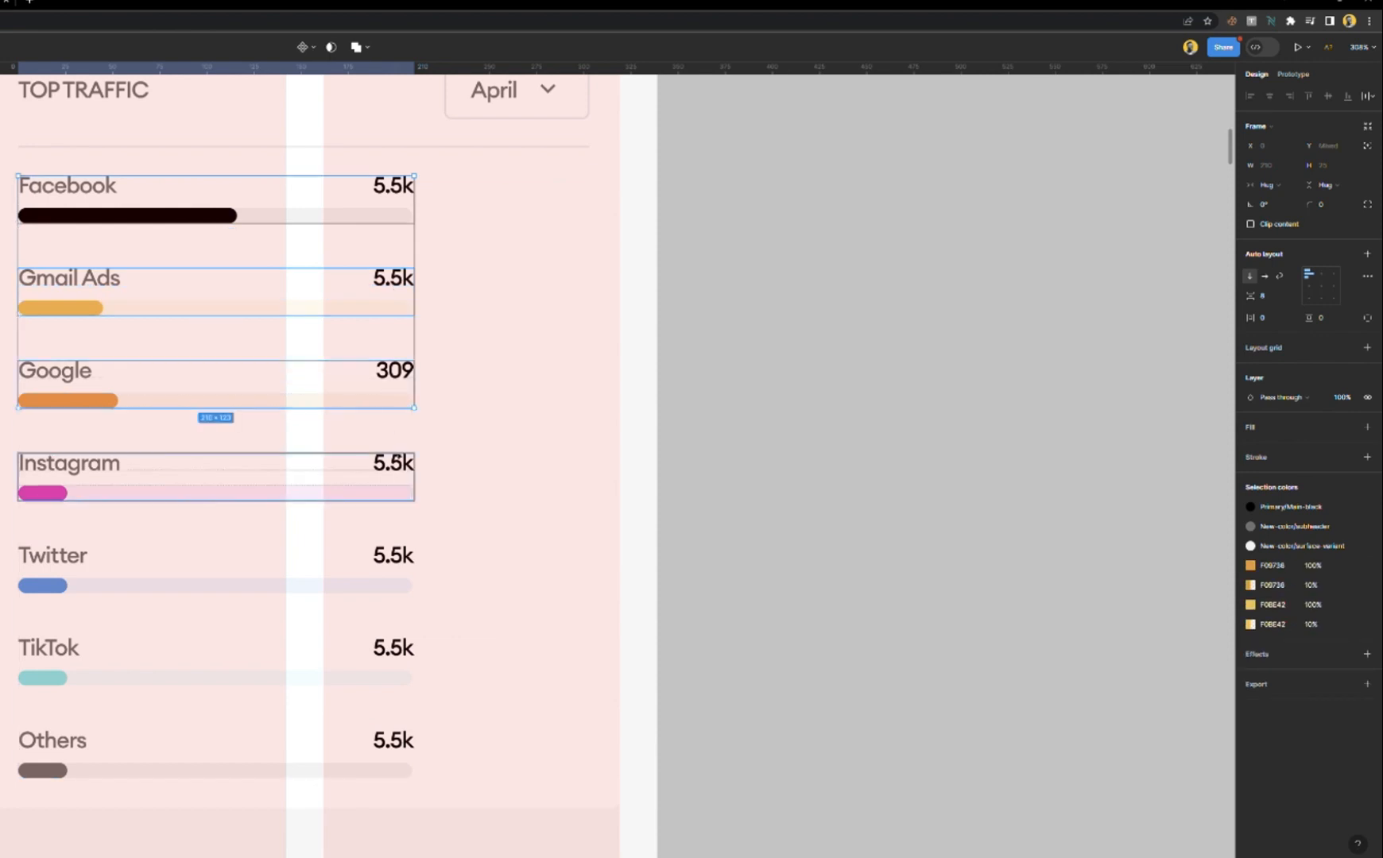
left_click(391, 485, "shift")
left_click(402, 579, "shift")
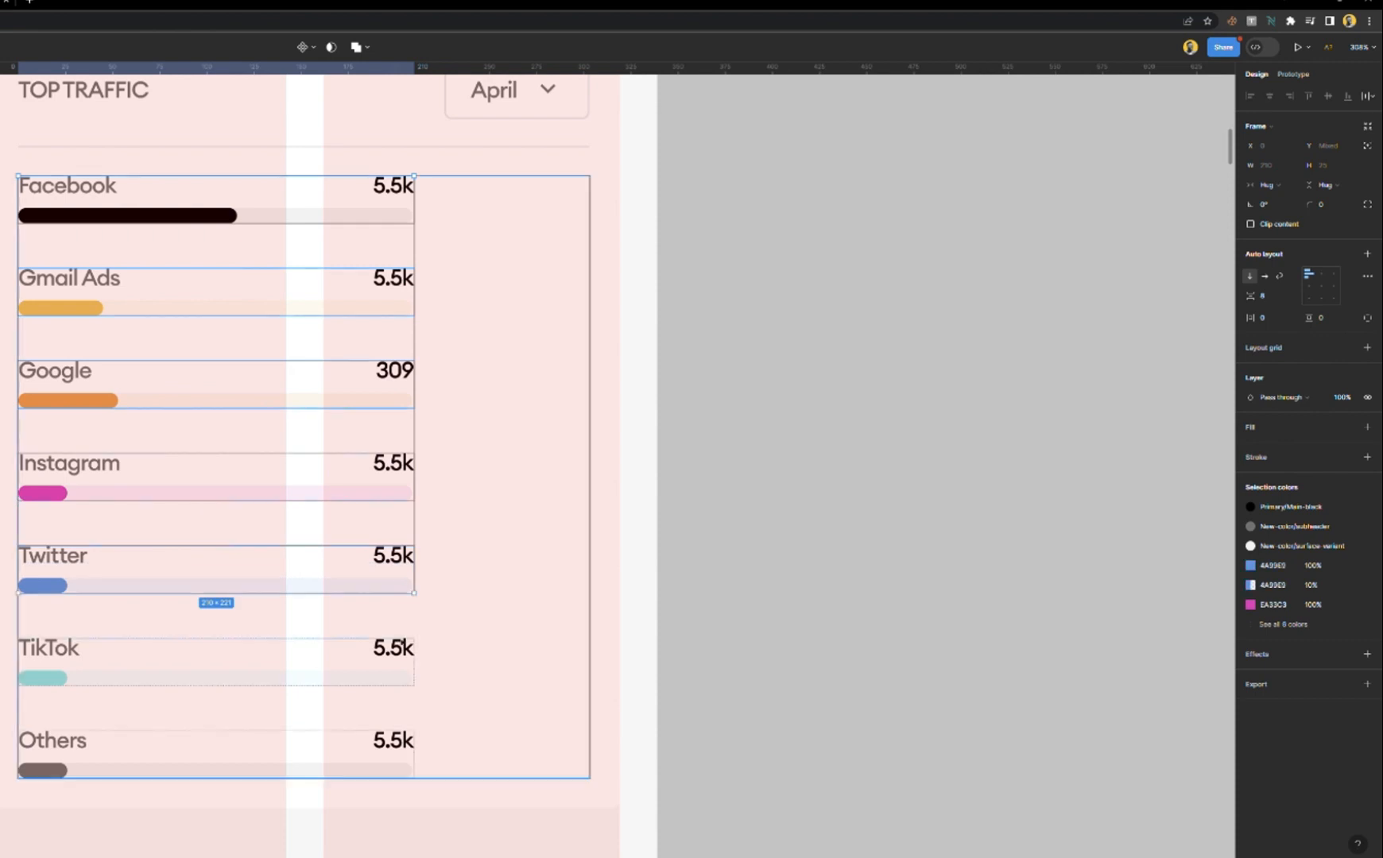
left_click(403, 668, "shift")
left_click(408, 757, "shift")
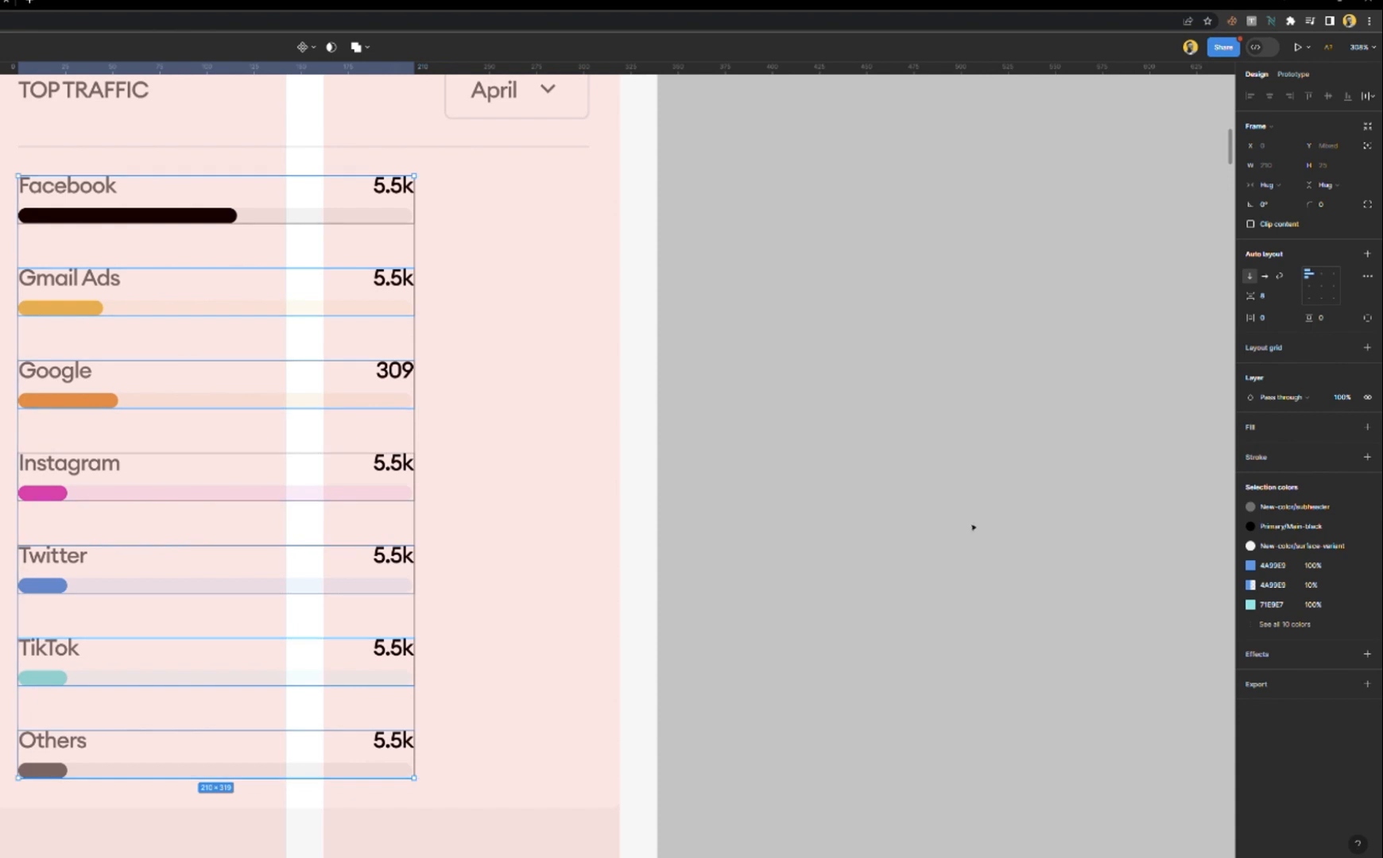
left_click(1272, 185)
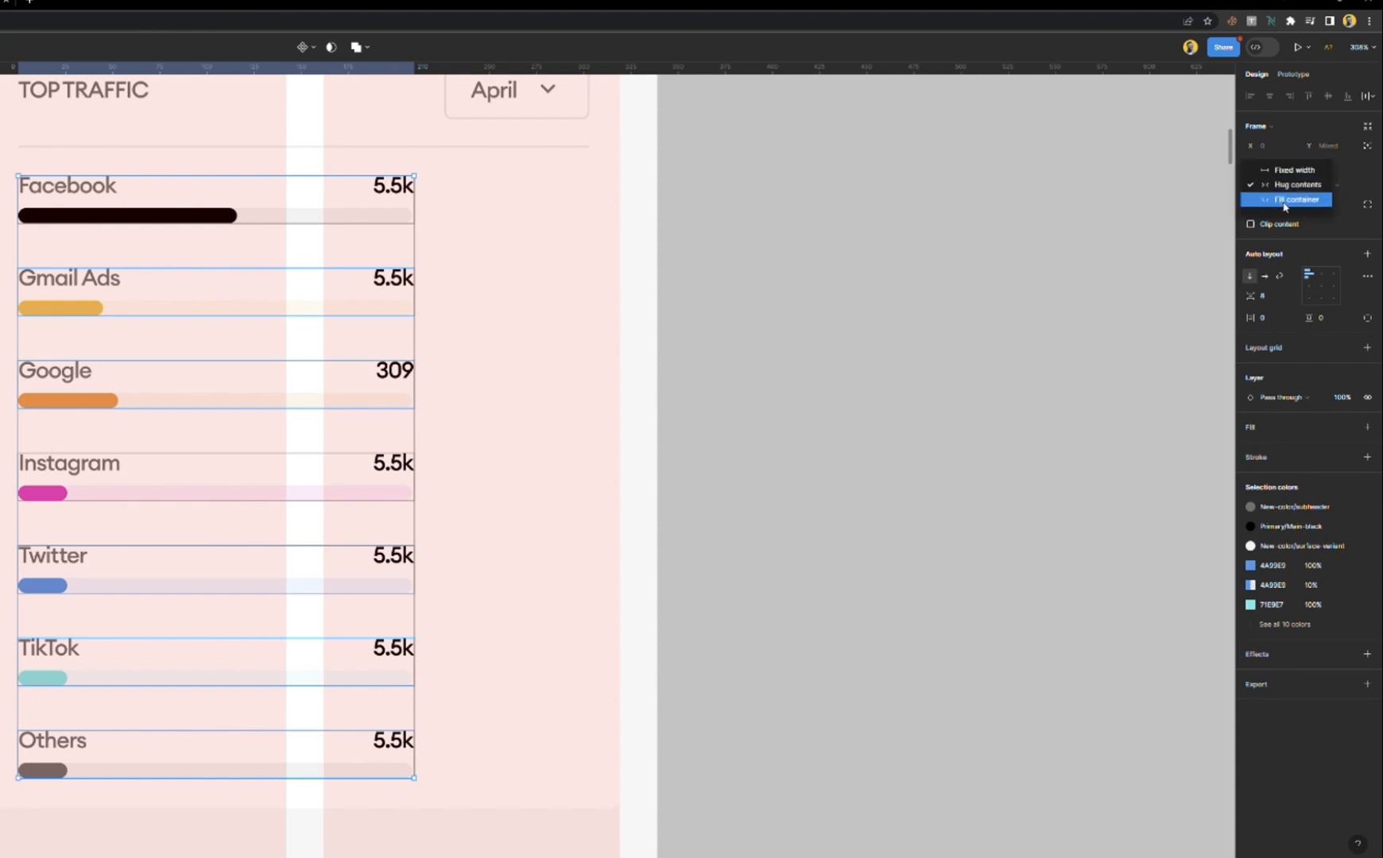
left_click(1284, 201)
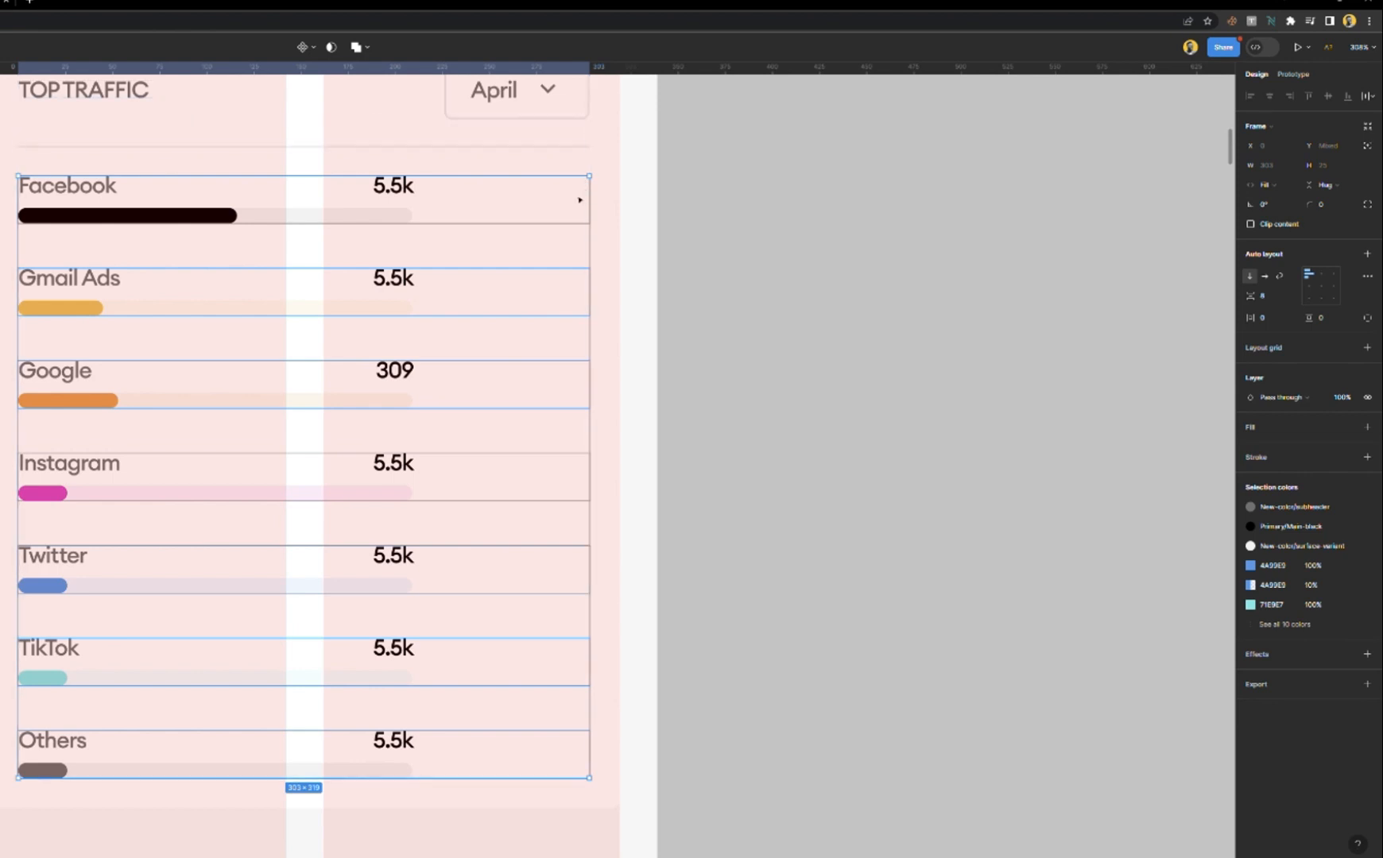
scroll(579, 199, "up", 2)
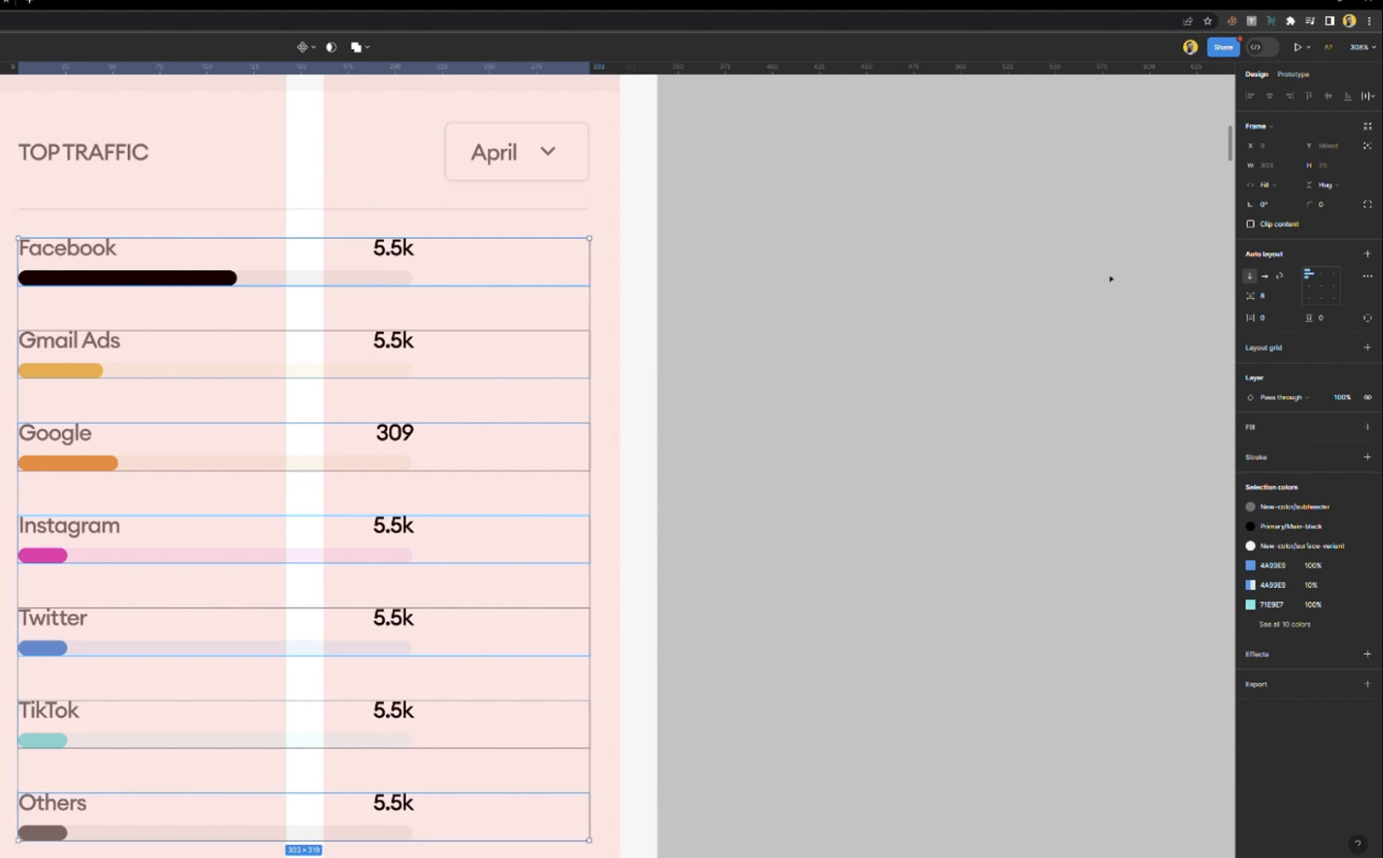
left_click(1326, 187)
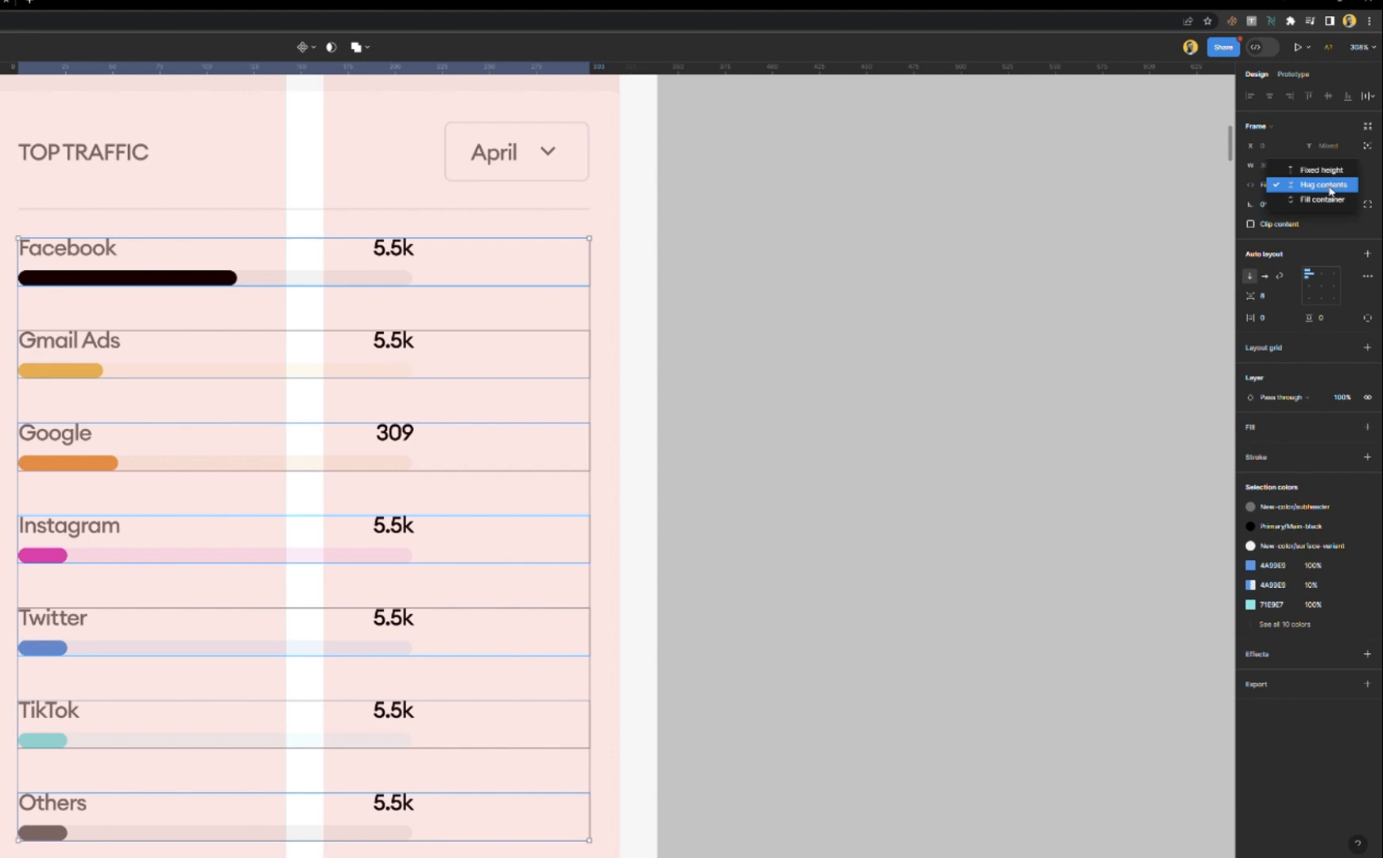
left_click(1329, 188)
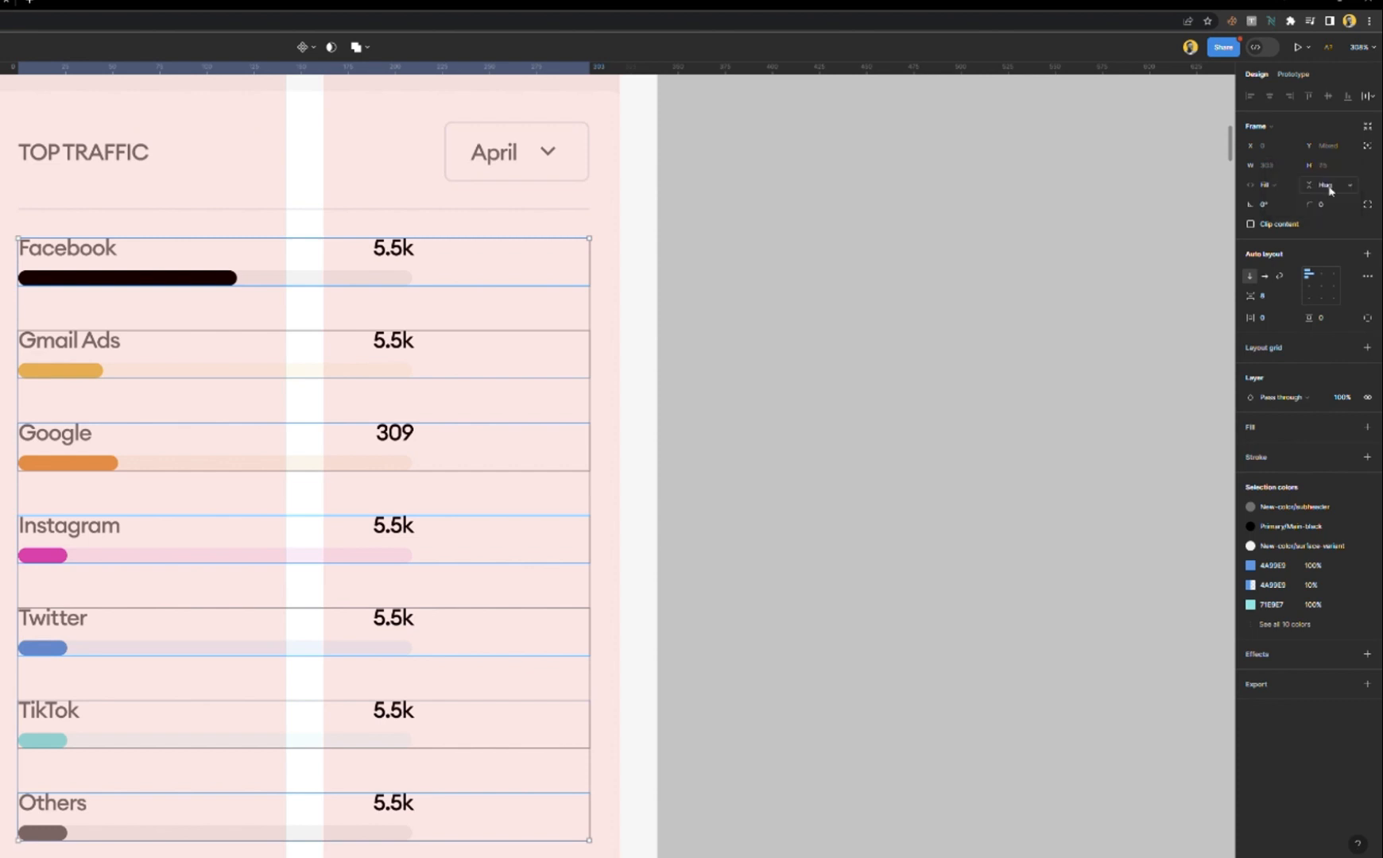
- Try narrowing the seven traffic source rows to a width of about 119, and undo the resize
scroll(531, 349, "down", 1)
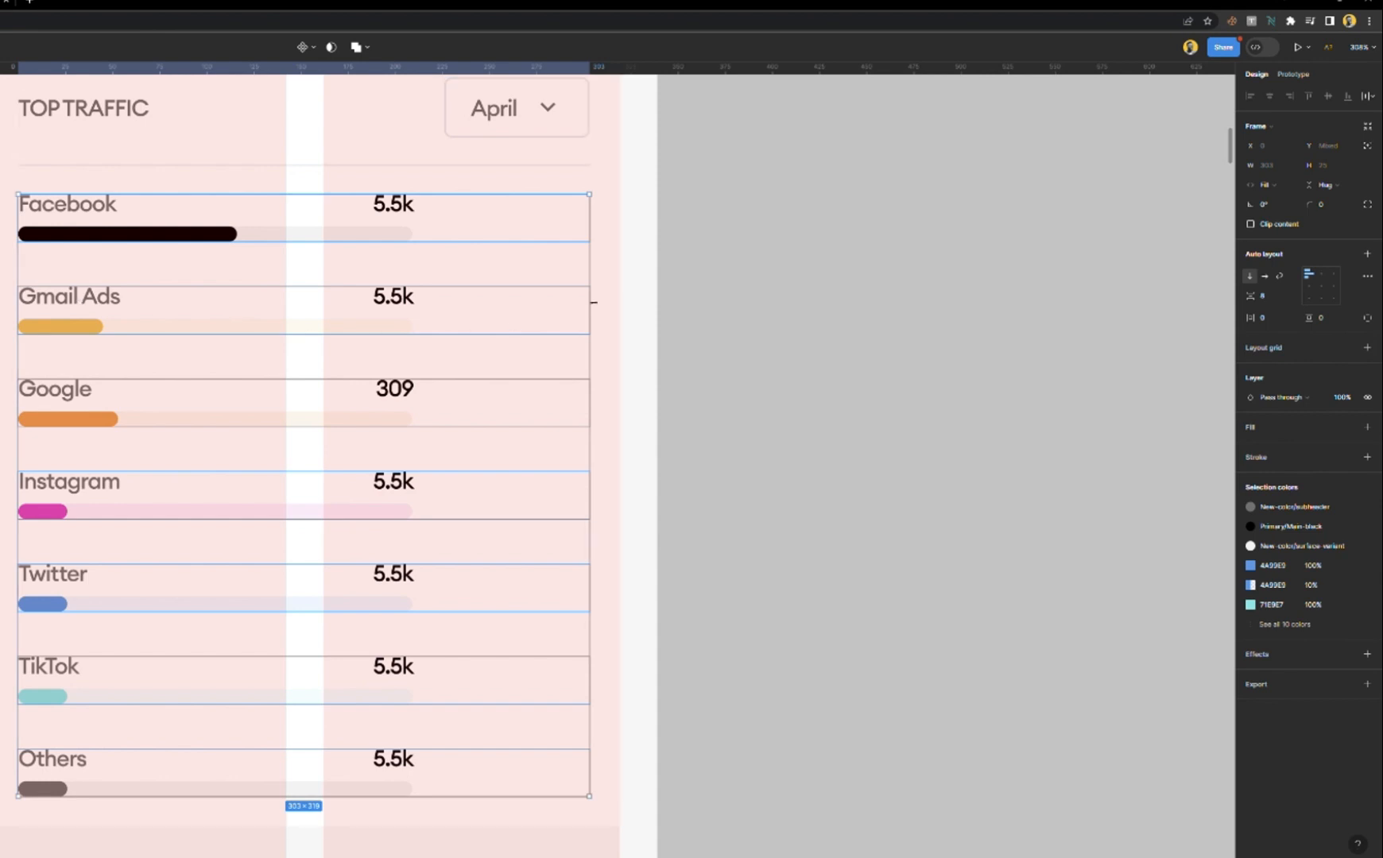
left_click_drag(592, 300, 248, 302)
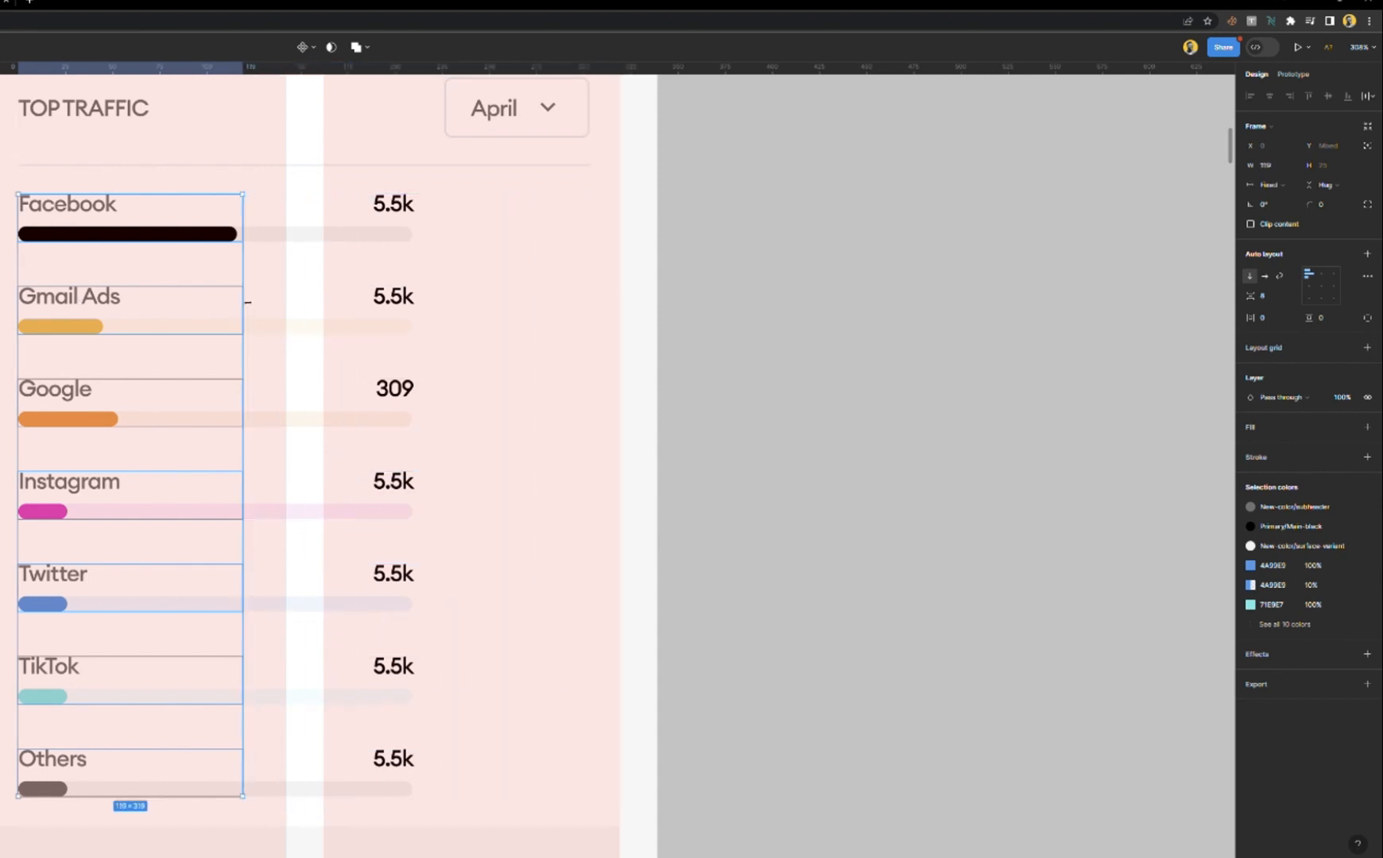
key("ctrl+z")
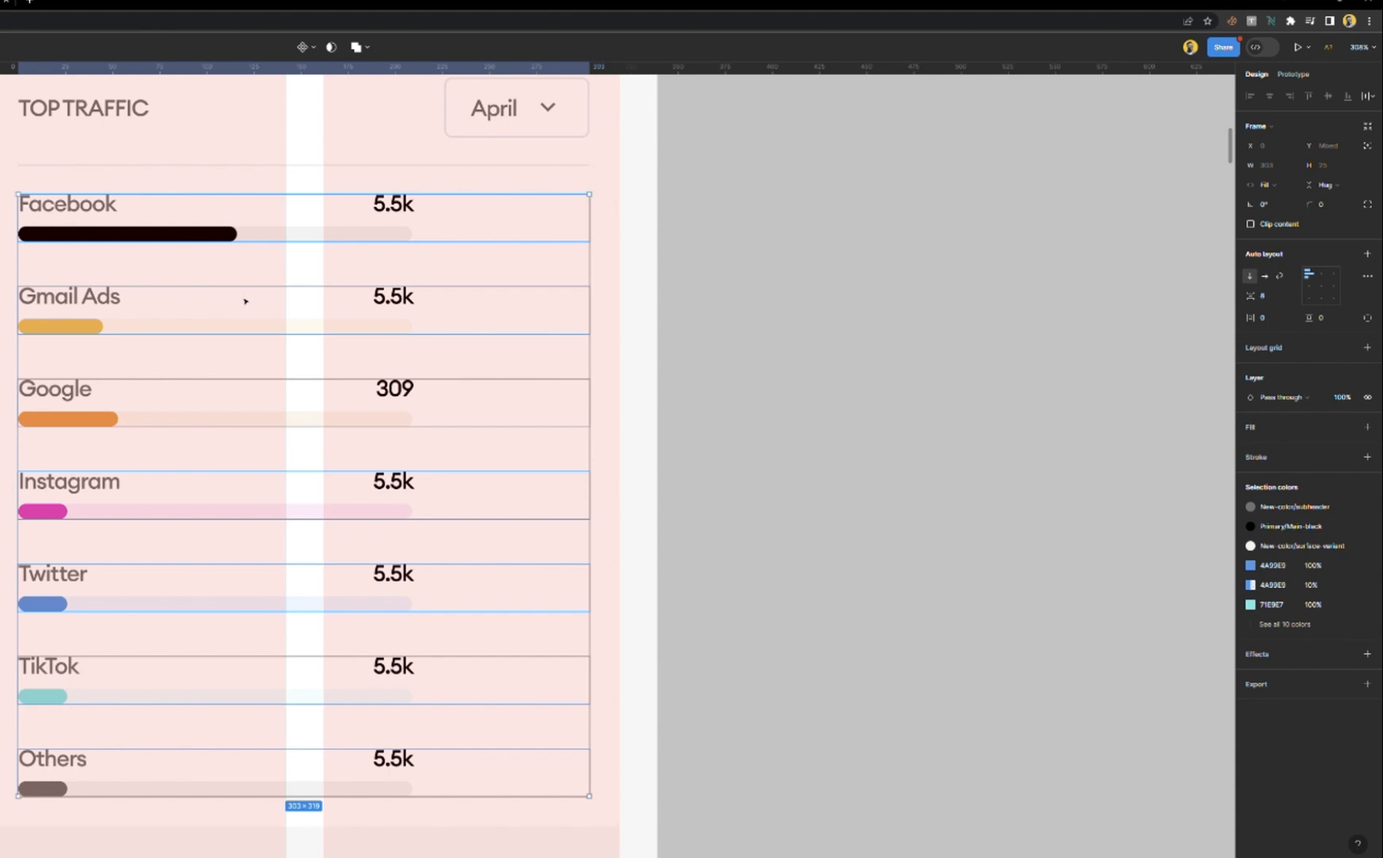
- Set the width of all seven progress bars, from Facebook to Others, to Fill container
double_click(322, 237)
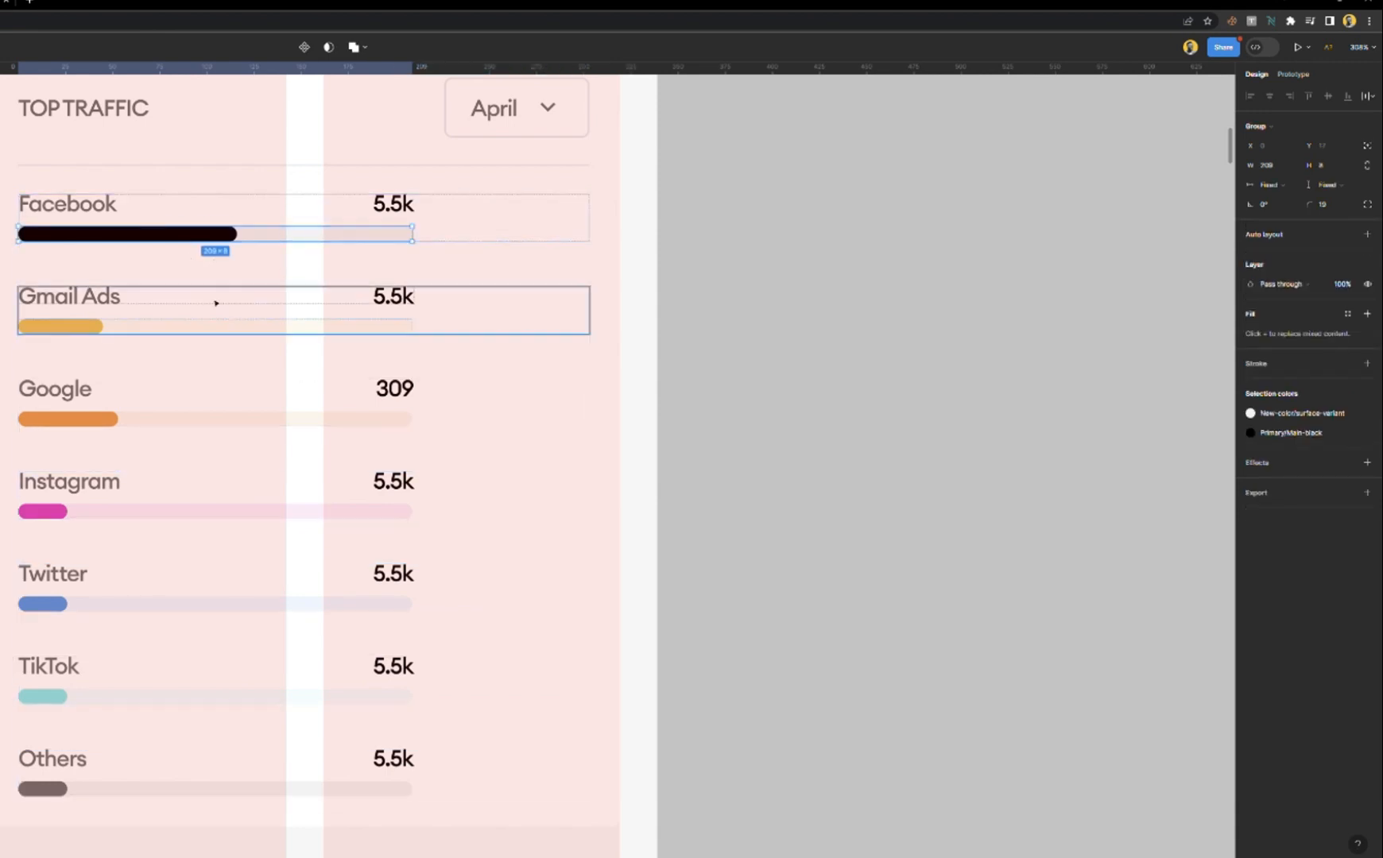
left_click(238, 326, "shift")
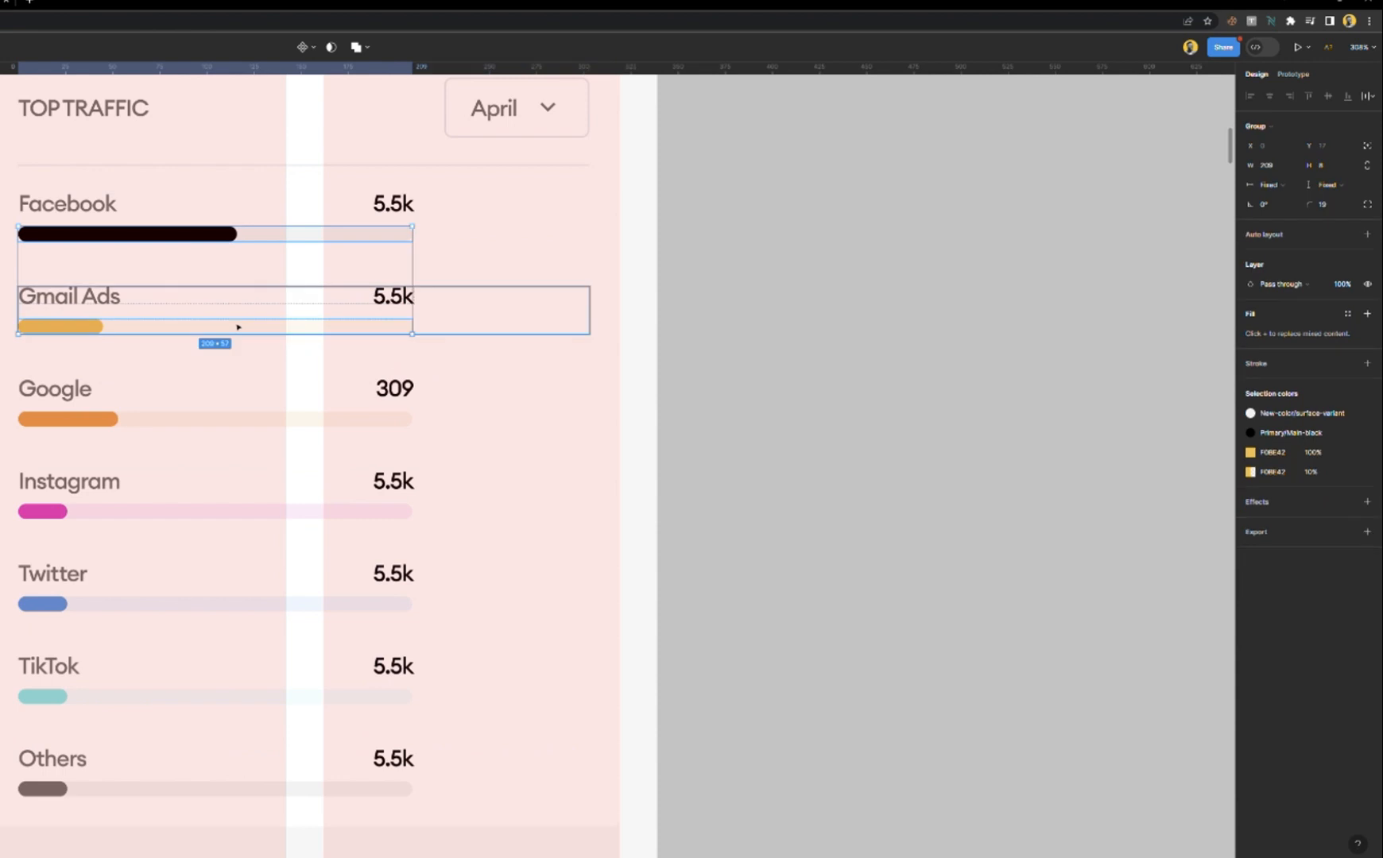
left_click(248, 420, "shift")
scroll(247, 413, "down", 1)
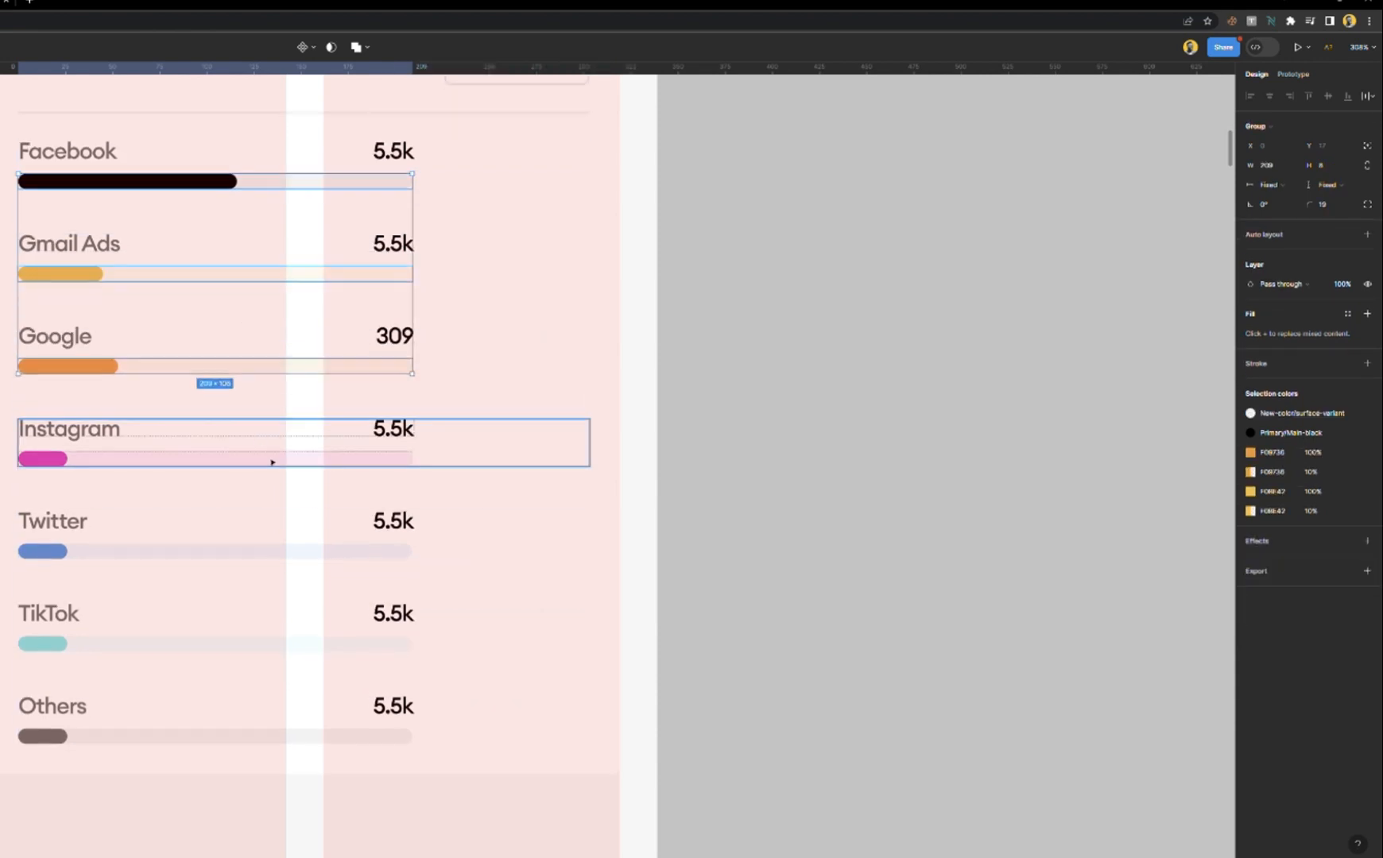
left_click(283, 464, "shift")
left_click(286, 554, "shift")
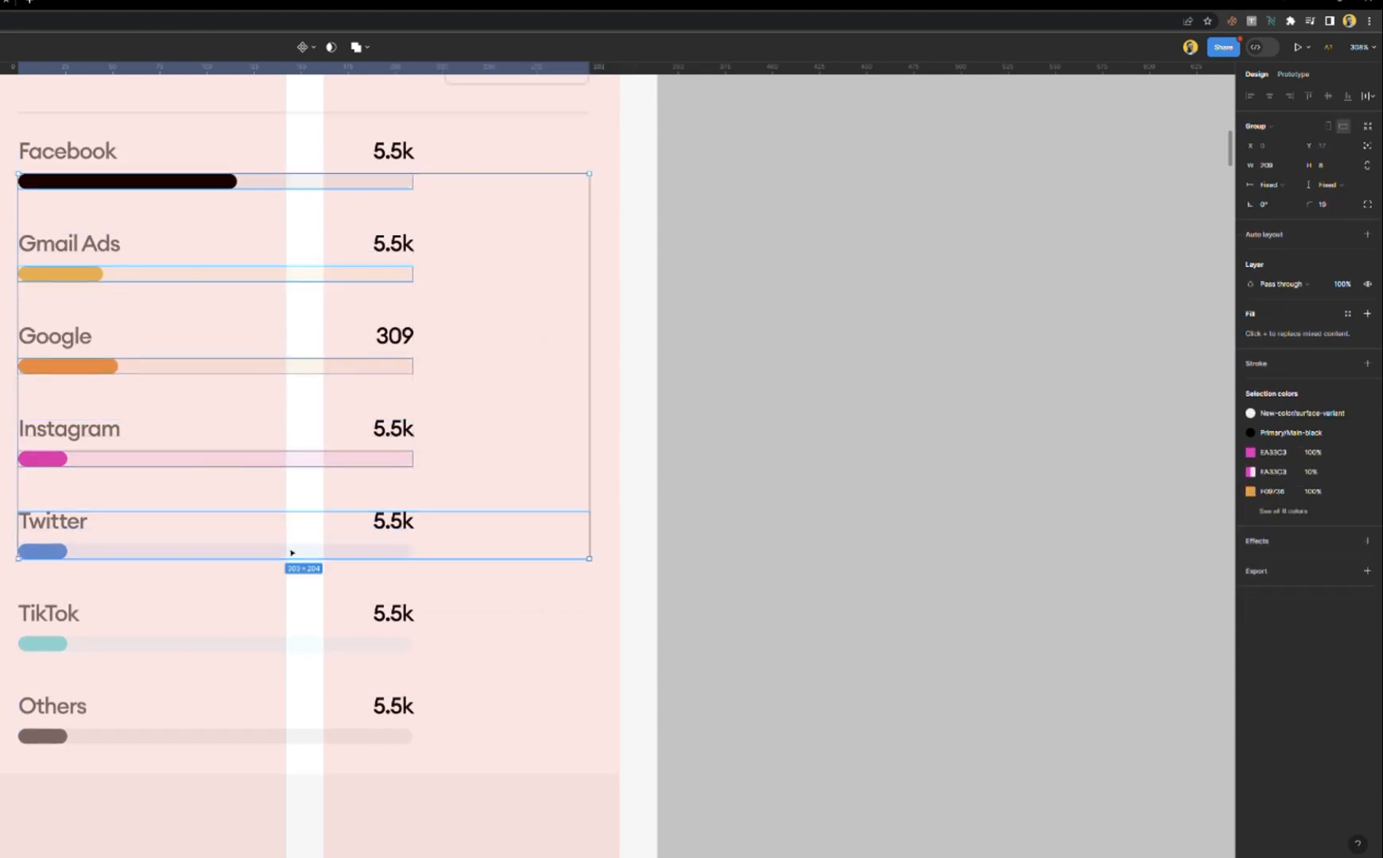
left_click(333, 645, "shift")
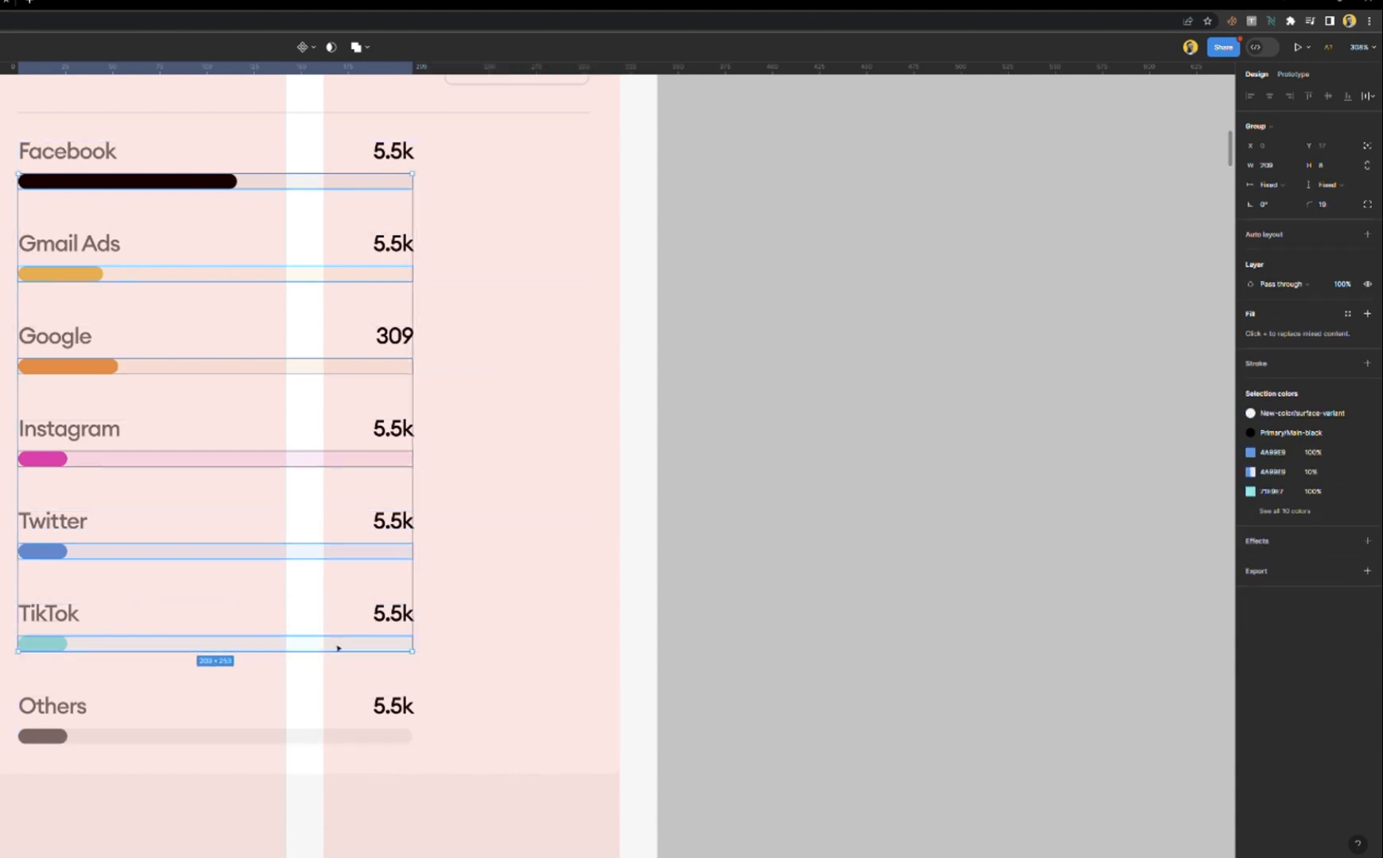
left_click(357, 739, "shift")
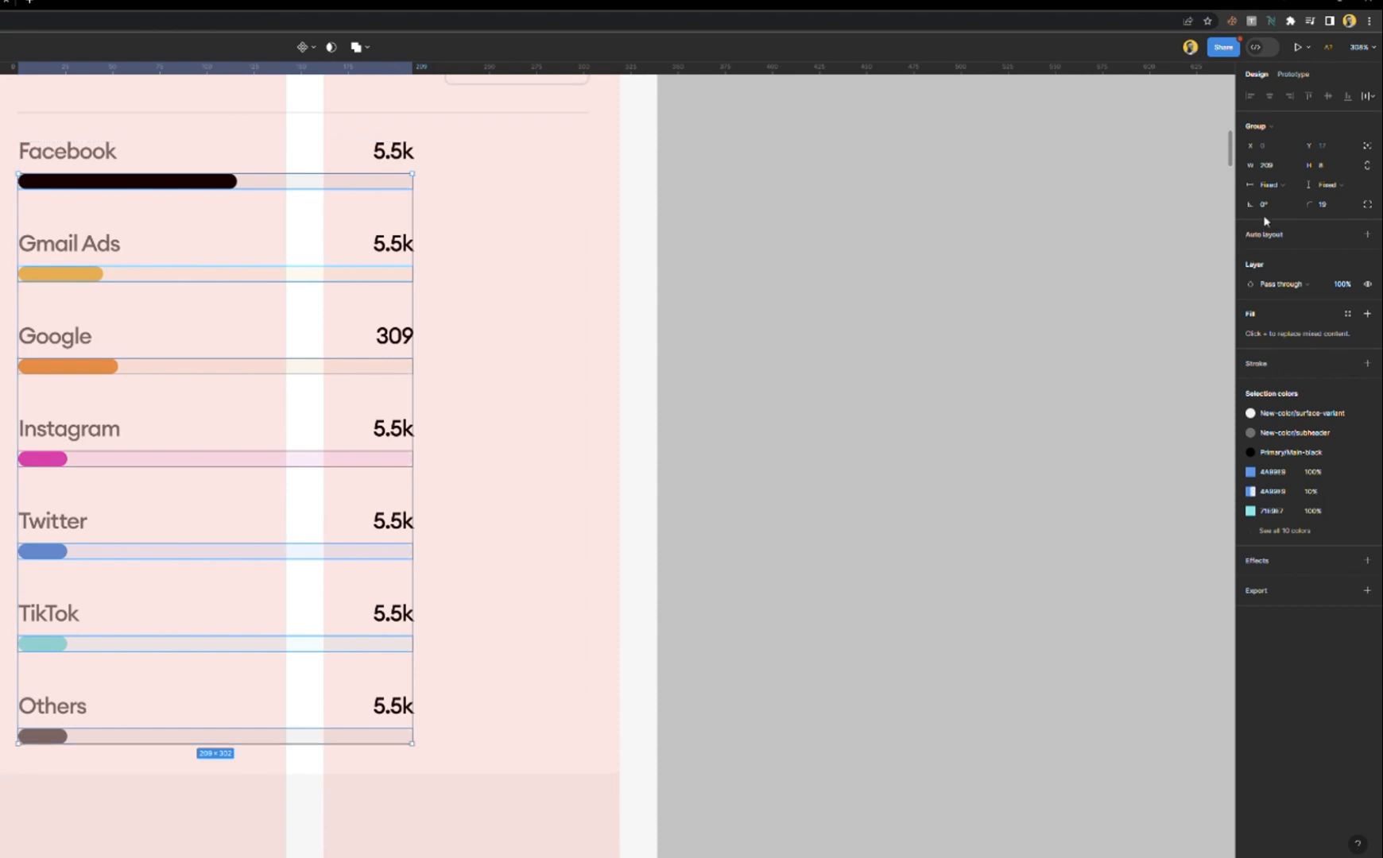
left_click(1270, 185)
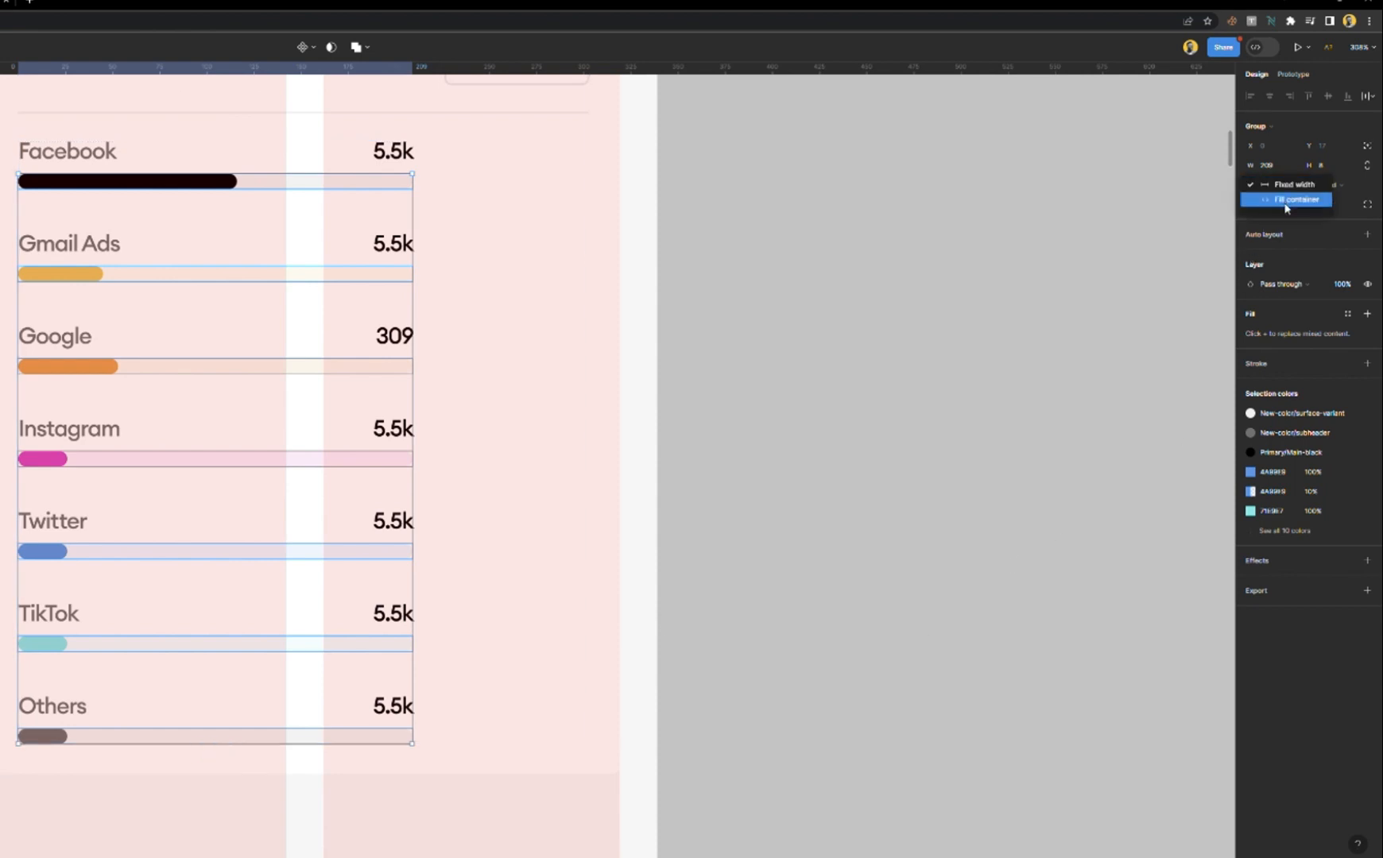
left_click(1285, 205)
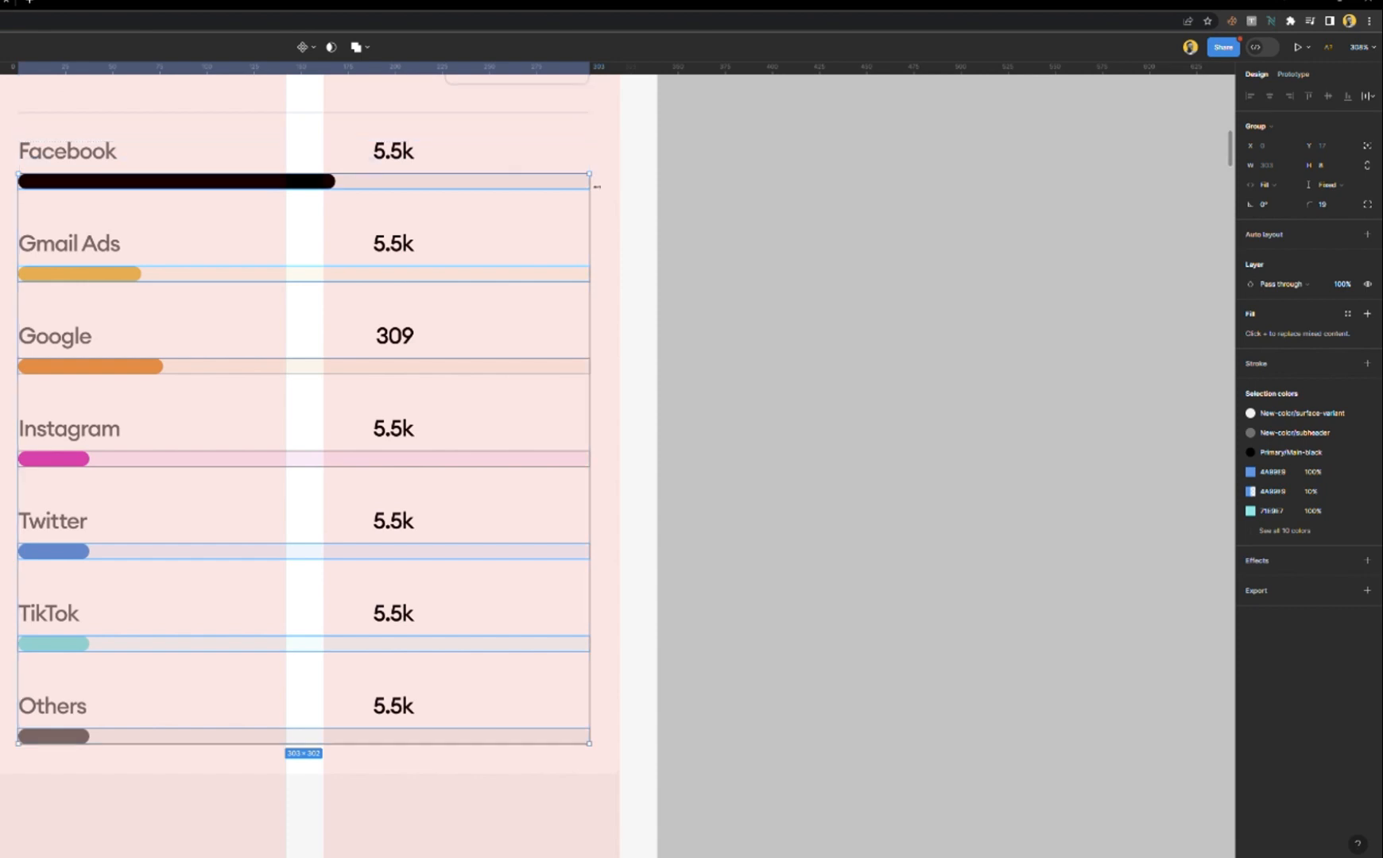
- Try narrowing the whole traffic source list to test the bars' resizing, and undo the resize
left_click(585, 145)
left_click(591, 242)
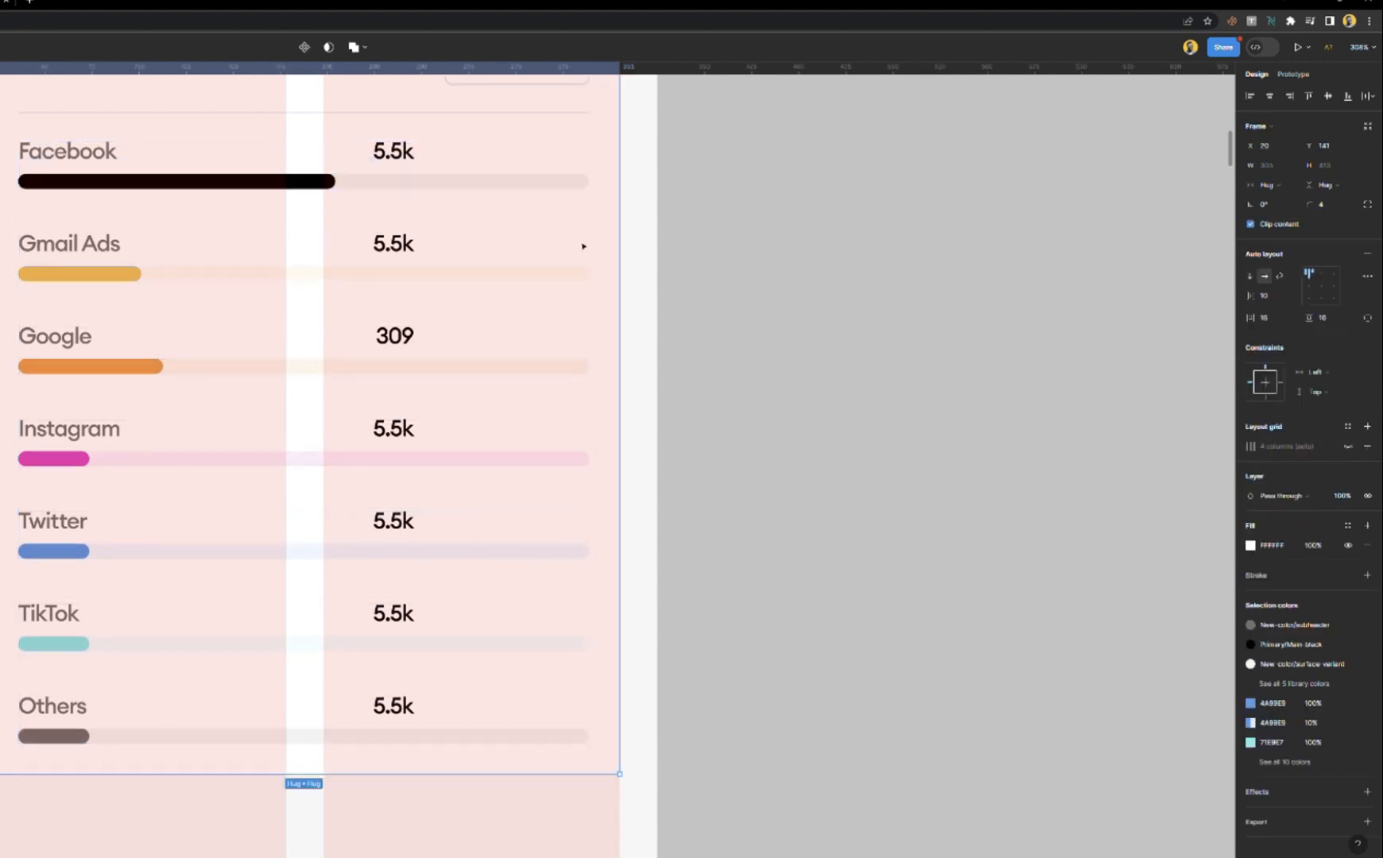
double_click(570, 229)
double_click(569, 229)
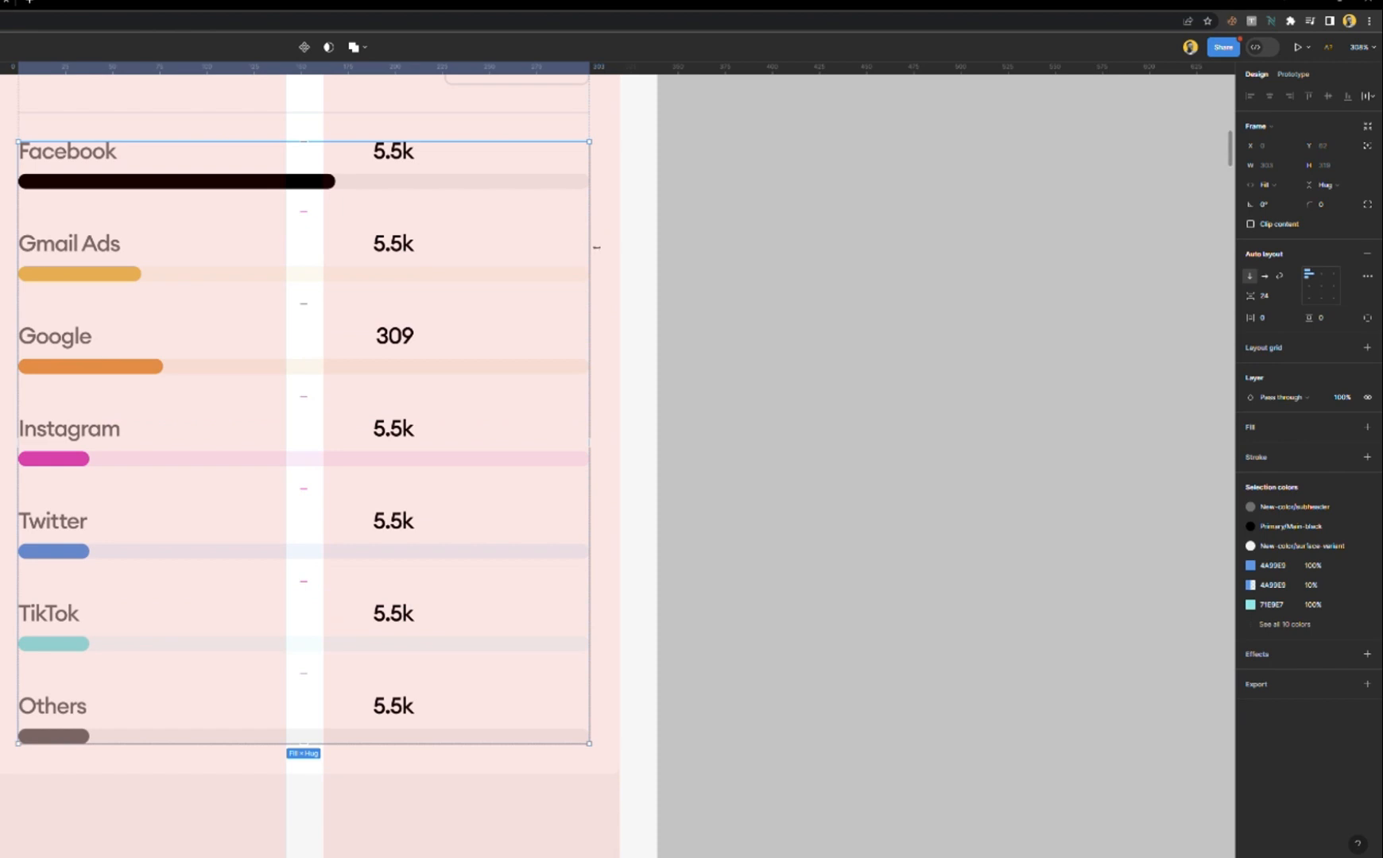
left_click_drag(589, 244, 507, 260)
key("ctrl+z")
- Try setting the width of the seven traffic value texts, from Facebook to Others, to Fill container
left_click(393, 151)
left_click(393, 243, "shift")
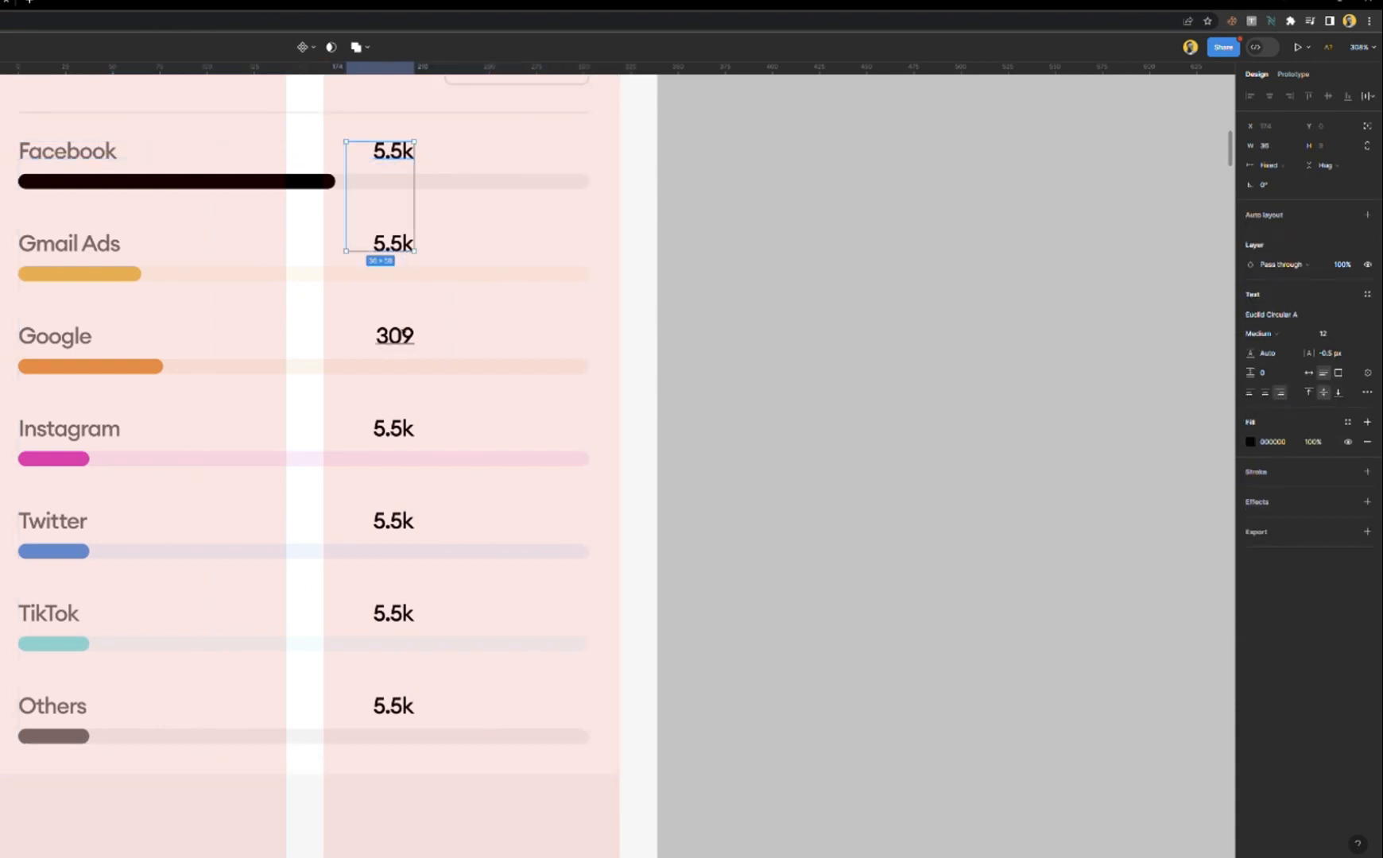
left_click(395, 336, "shift")
left_click(397, 428, "shift")
left_click(395, 520, "shift")
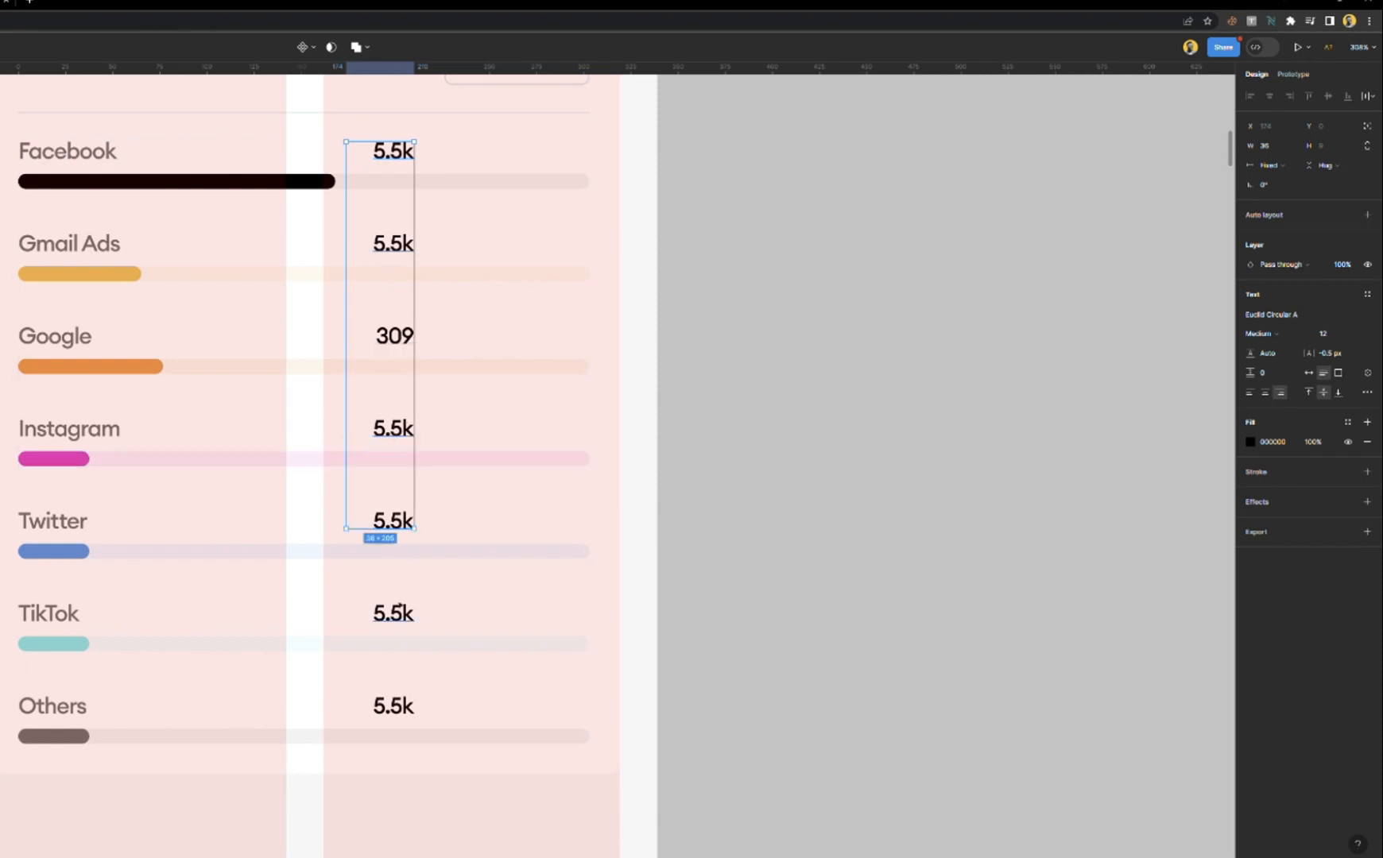
left_click(394, 613, "shift")
left_click(394, 705, "shift")
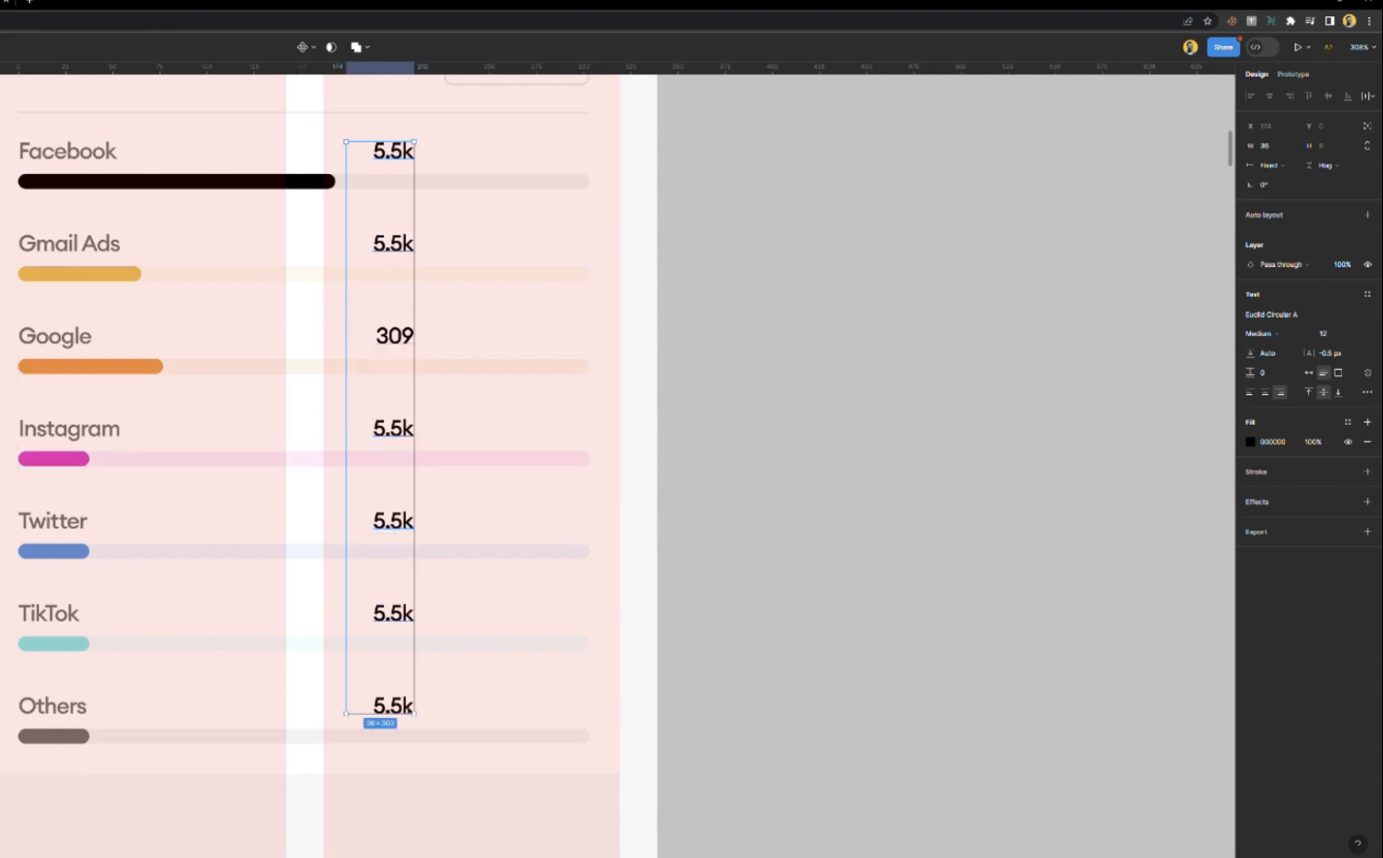
left_click(1275, 166)
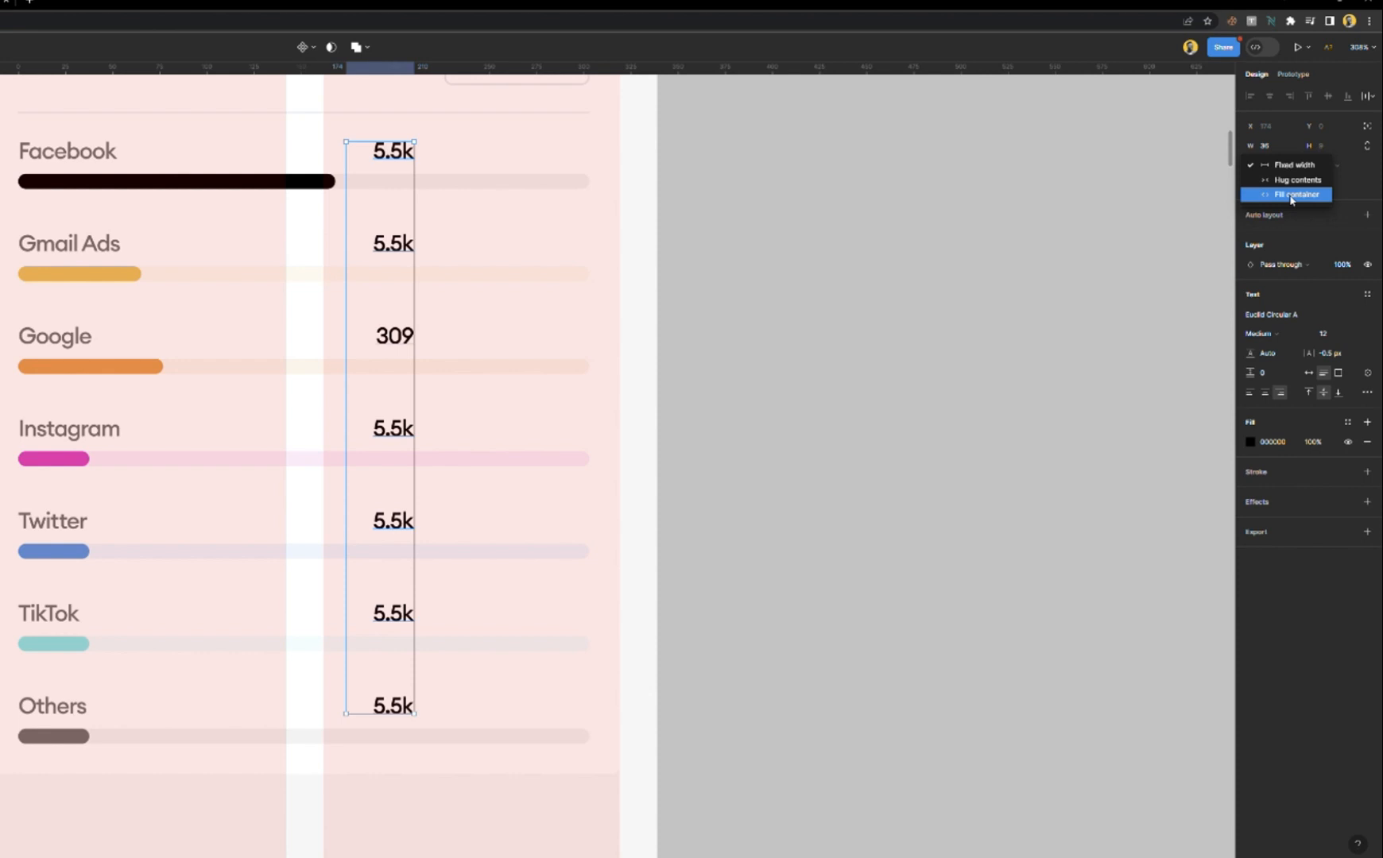
left_click(1290, 196)
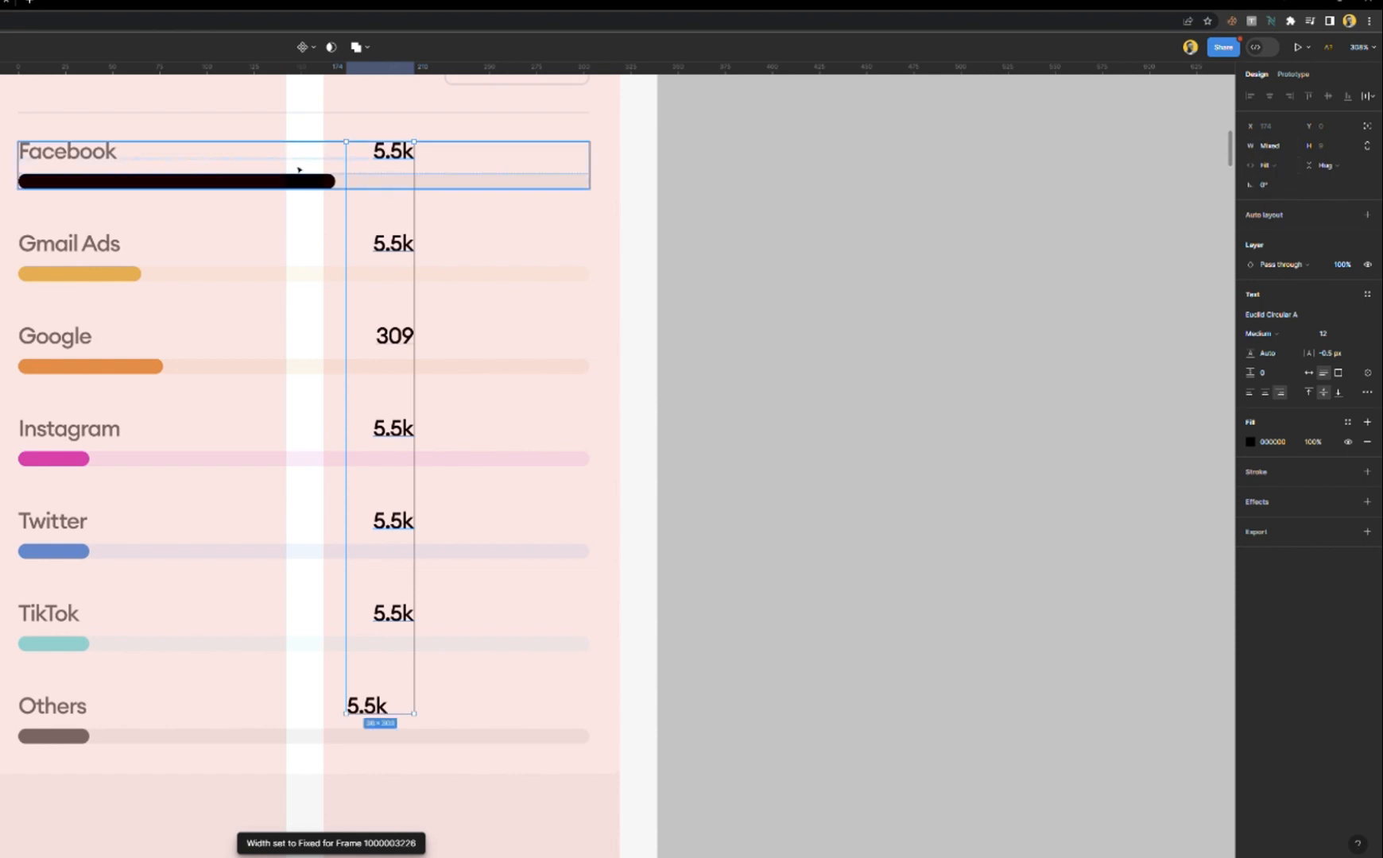
- Undo the Fill container width change on the seven traffic value texts
key("ctrl+z")
key("ctrl+z")
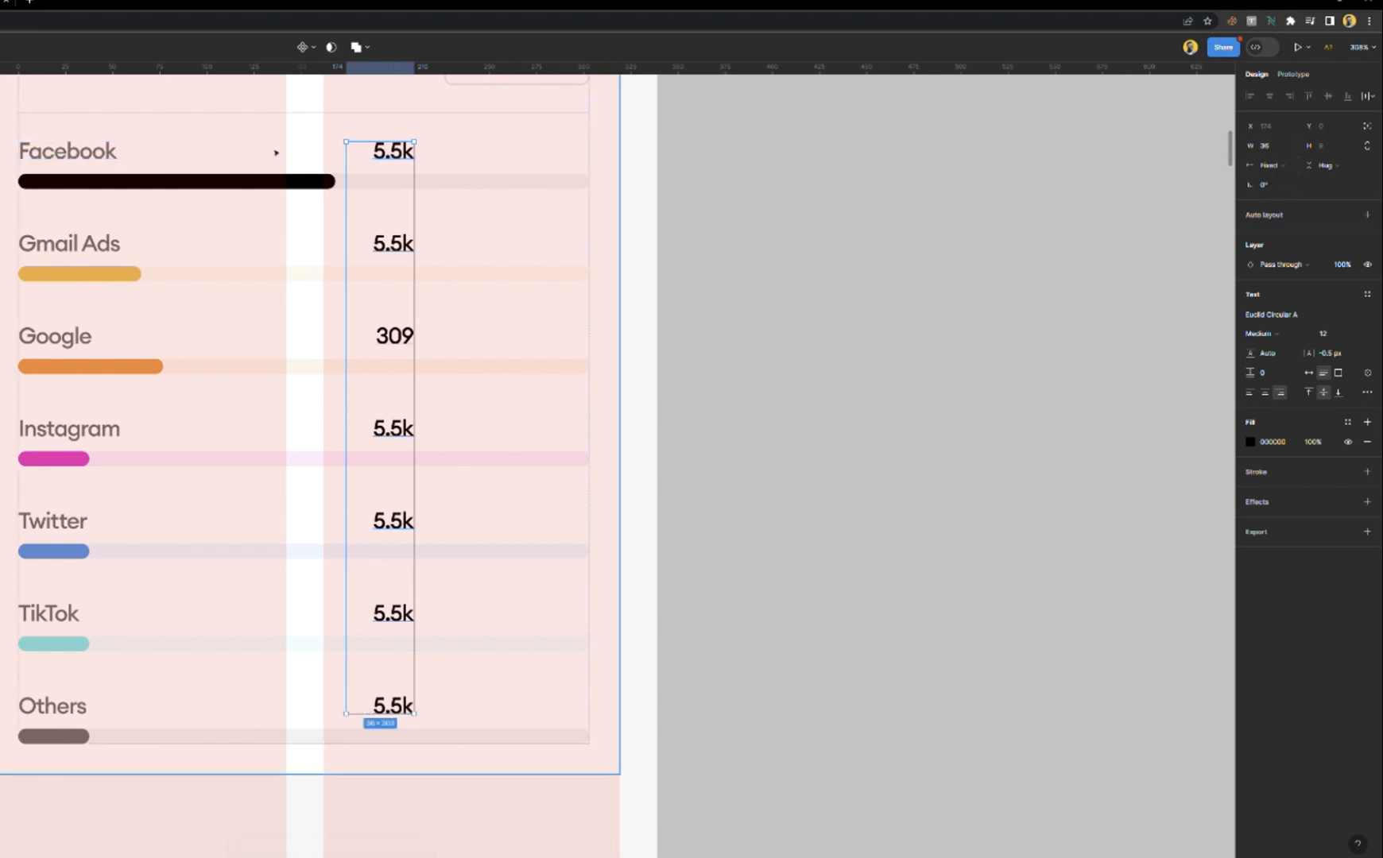
key("ctrl+z")
key("ctrl+z")
key("ctrl+z")
key("ctrl+z")
key("ctrl+z")
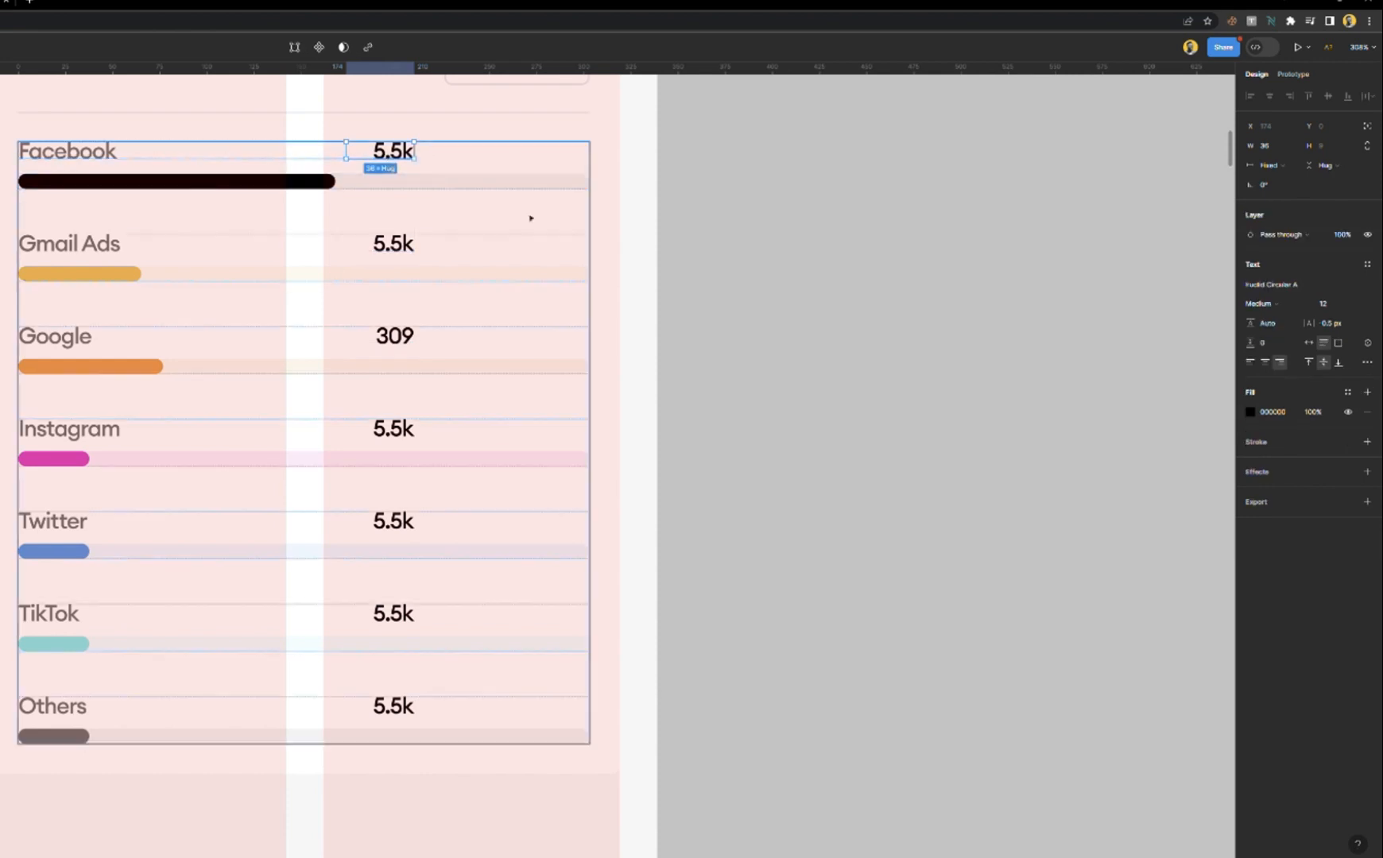
- Set the width of the seven inner frames holding each source name and its value to Fill container
left_click(385, 251)
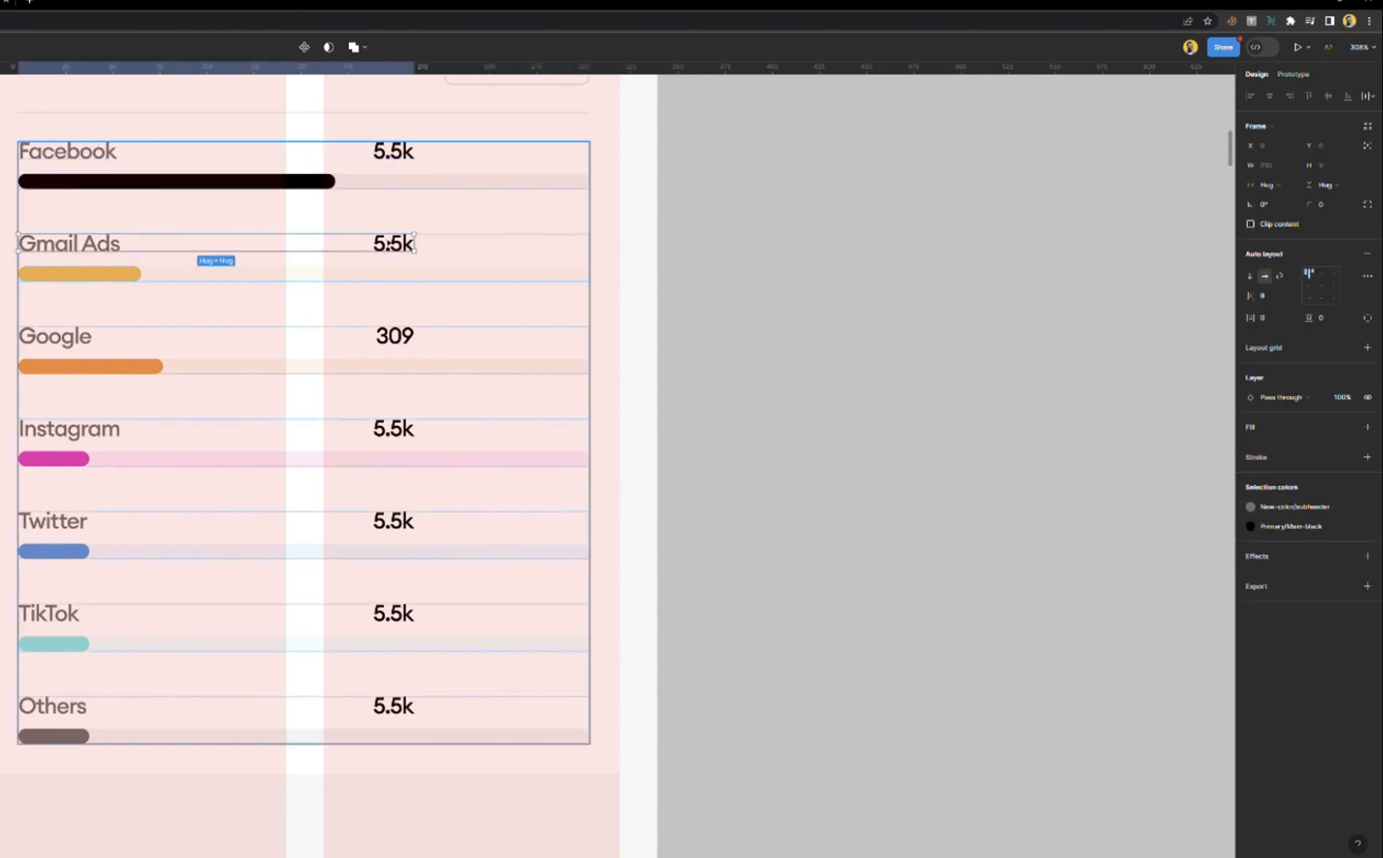
scroll(422, 247, "up", 5)
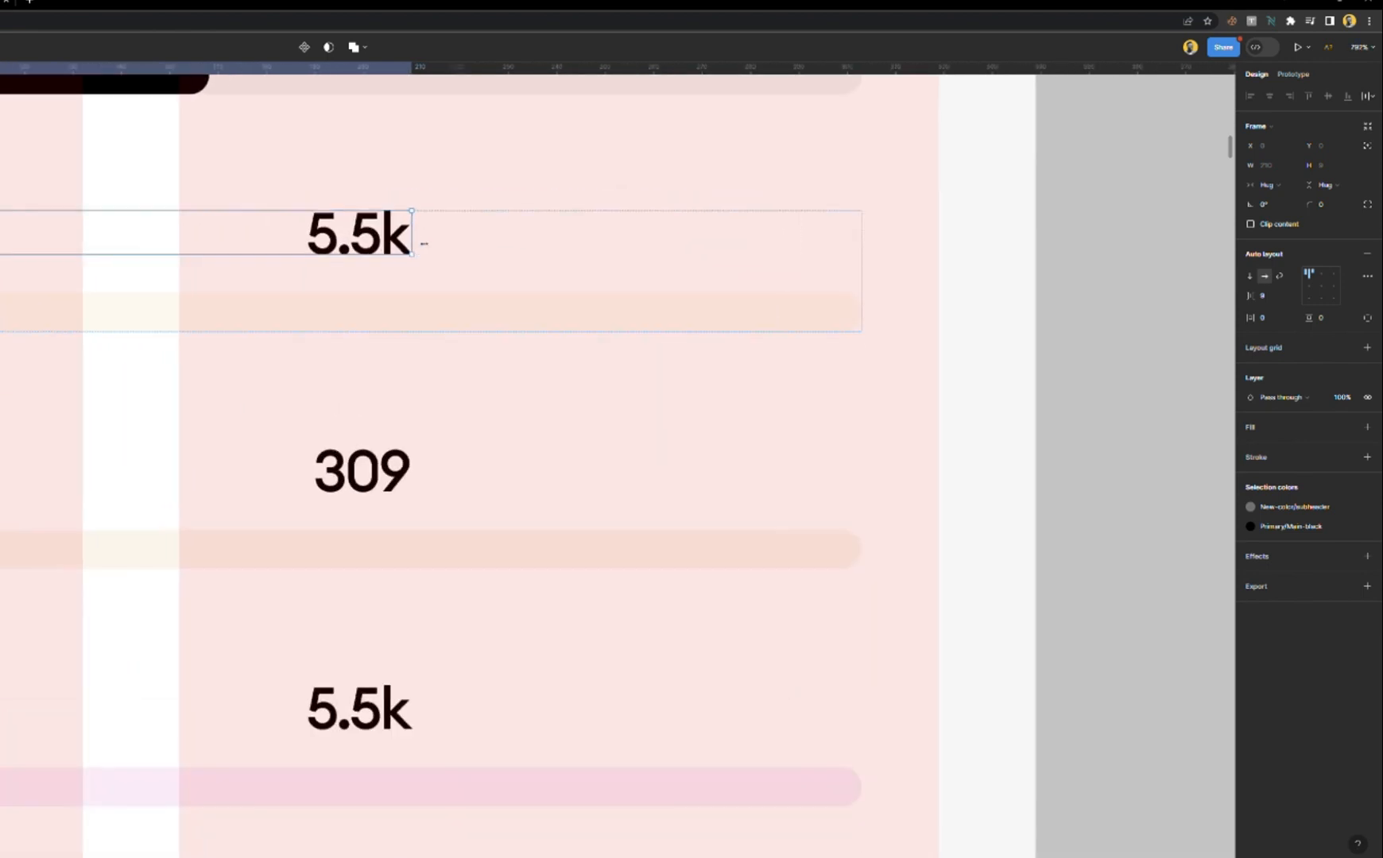
scroll(412, 224, "up", 4)
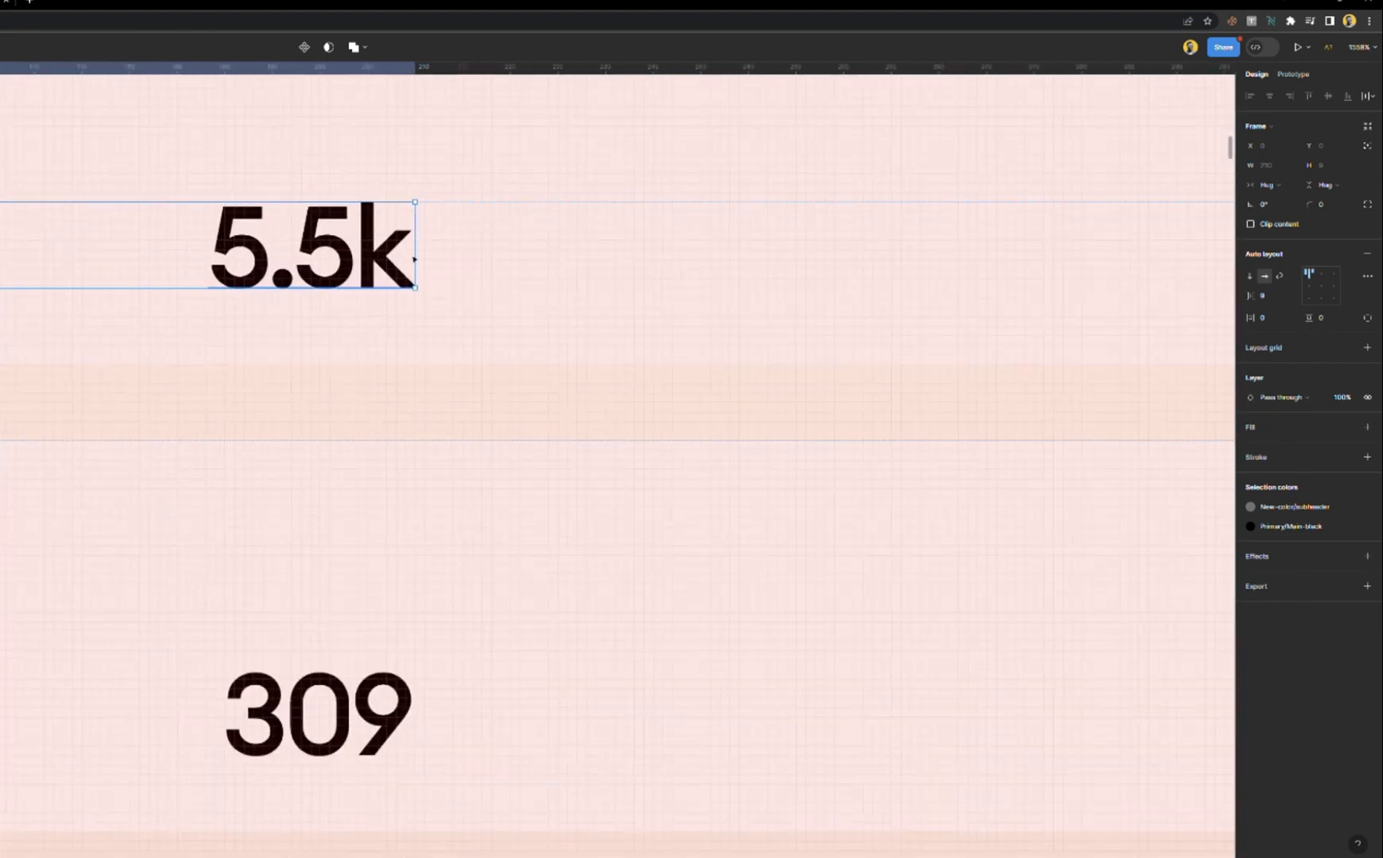
scroll(407, 235, "down", 5)
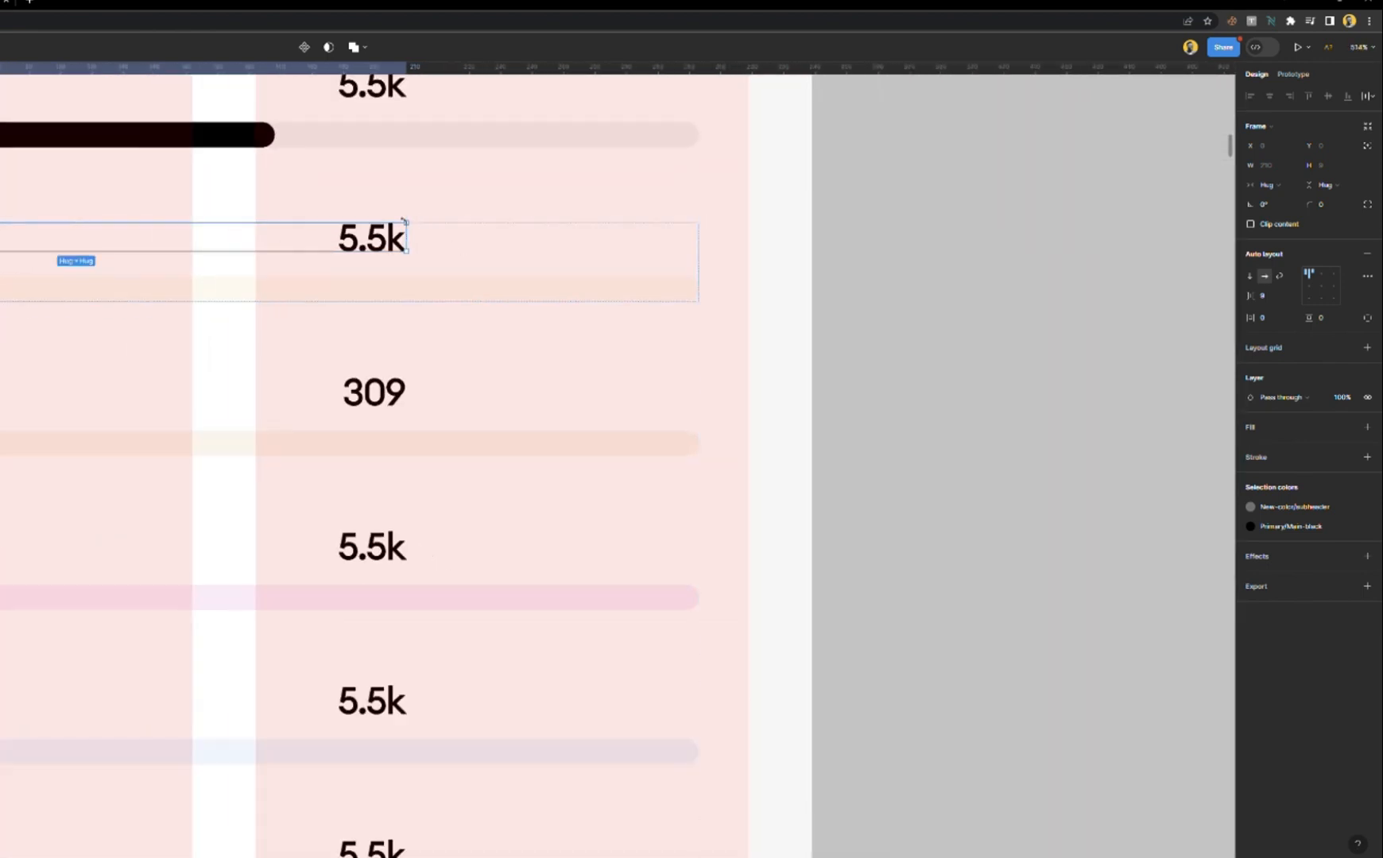
scroll(496, 287, "down", 3)
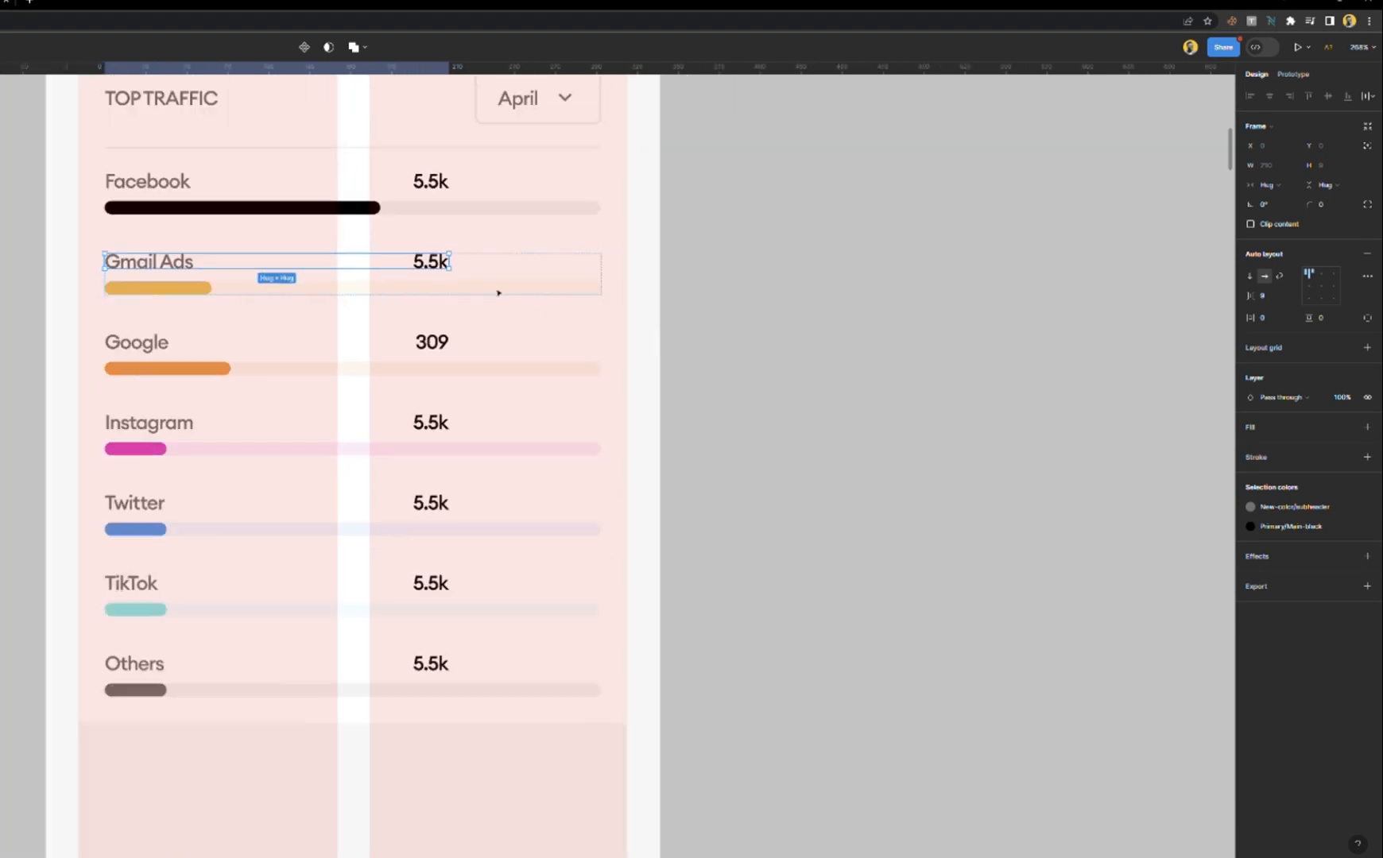
left_click(436, 188, "shift")
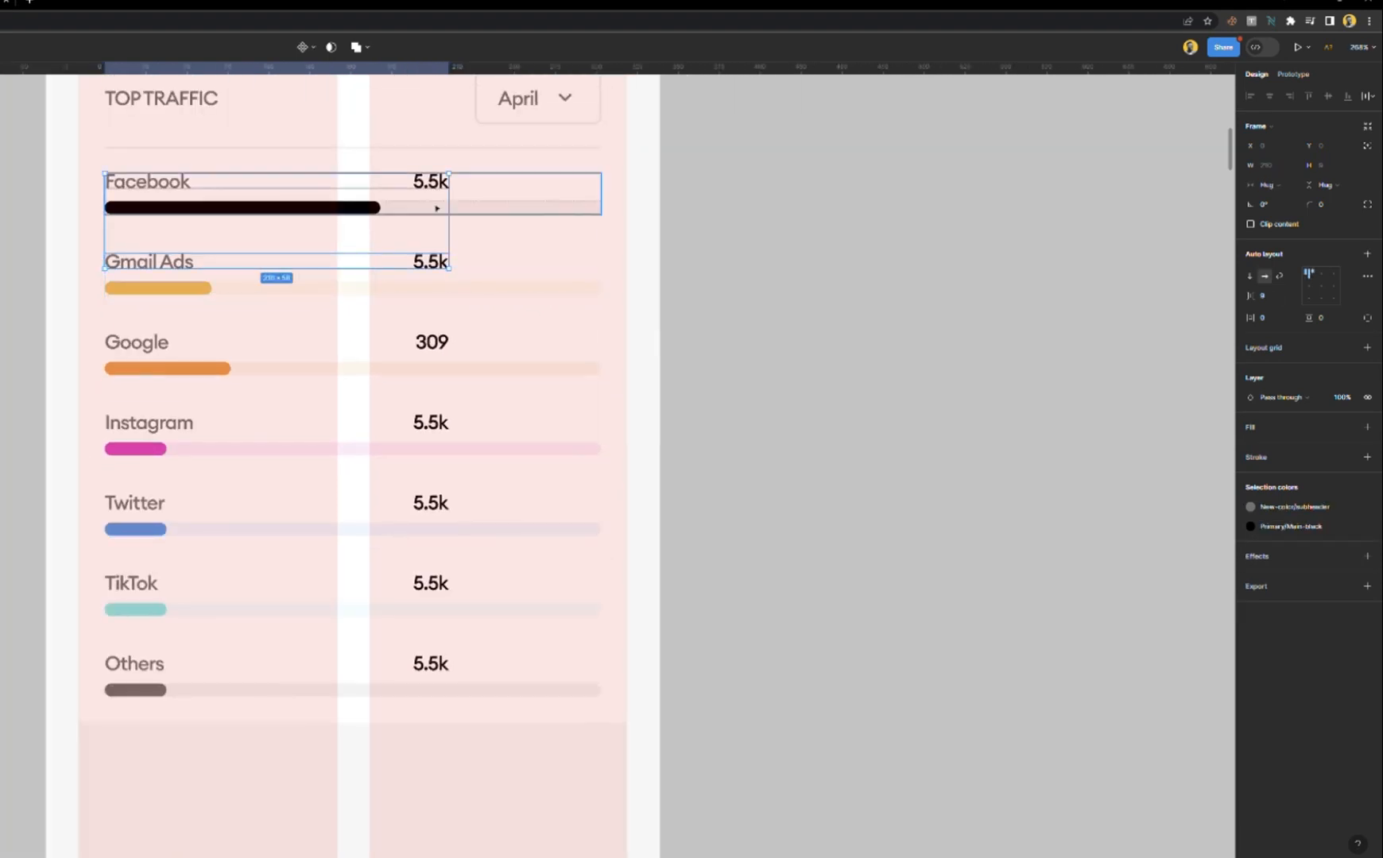
left_click(432, 341, "shift")
left_click(433, 423, "shift")
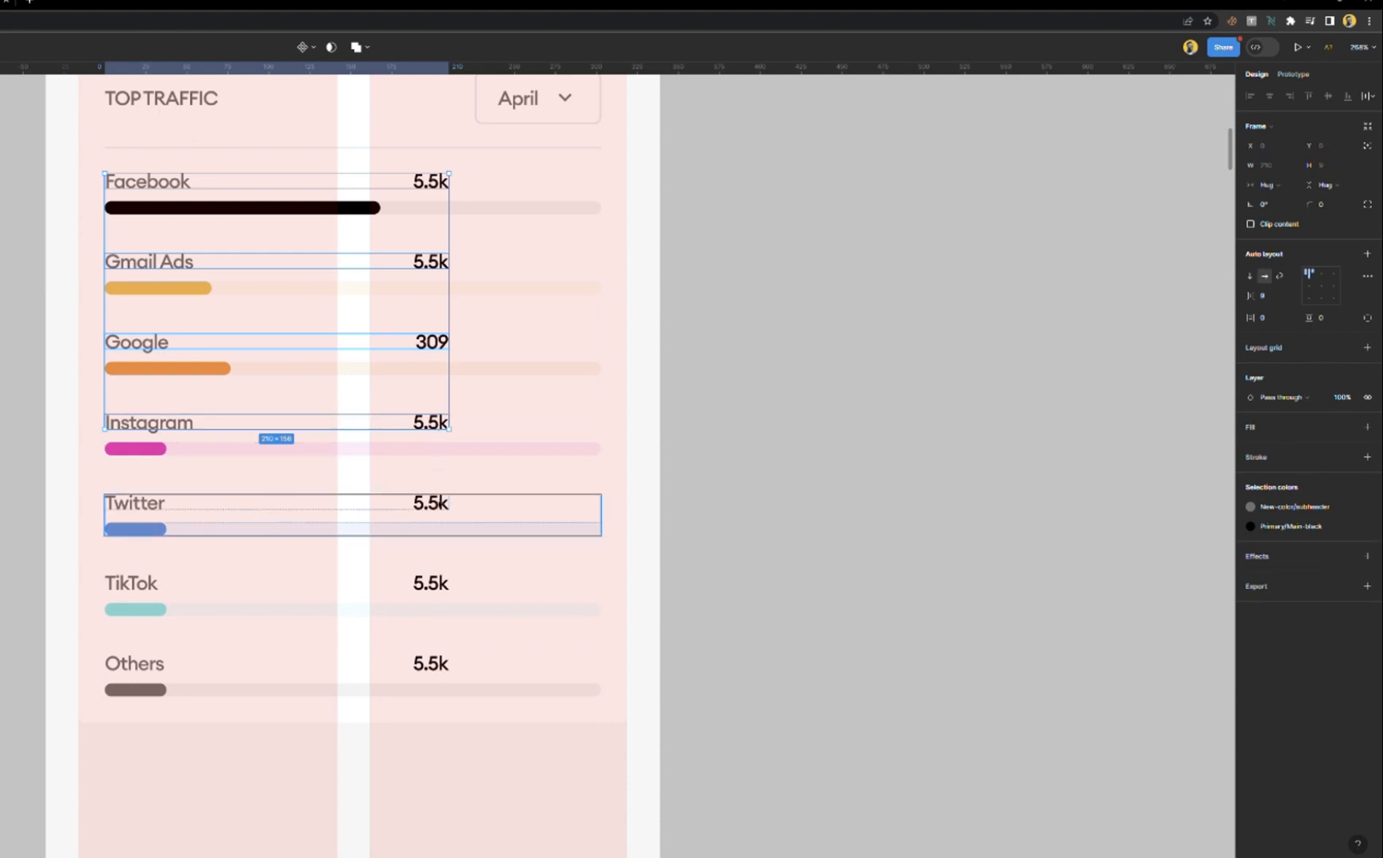
left_click(433, 503, "shift")
left_click(446, 584, "shift")
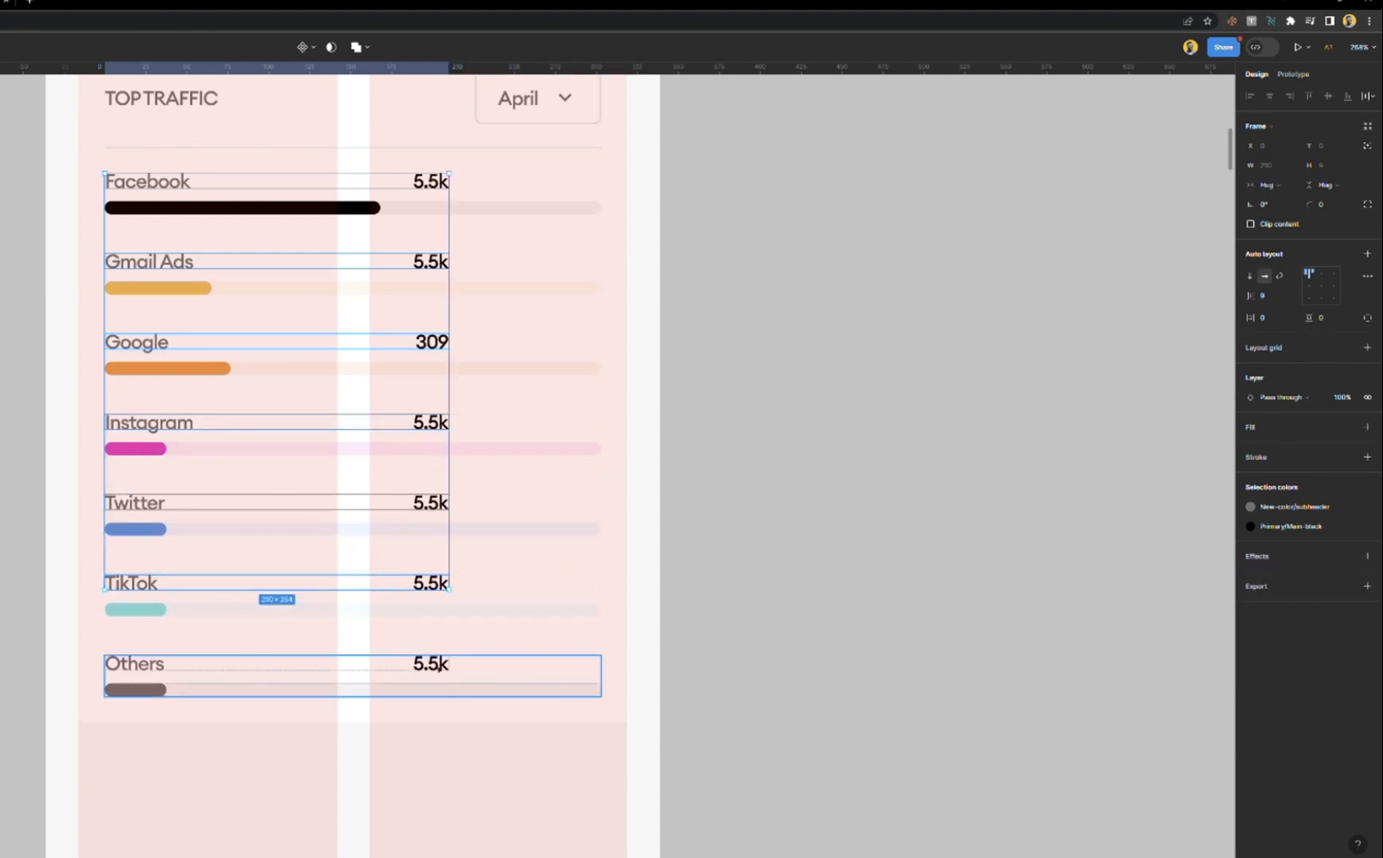
left_click(439, 666, "shift")
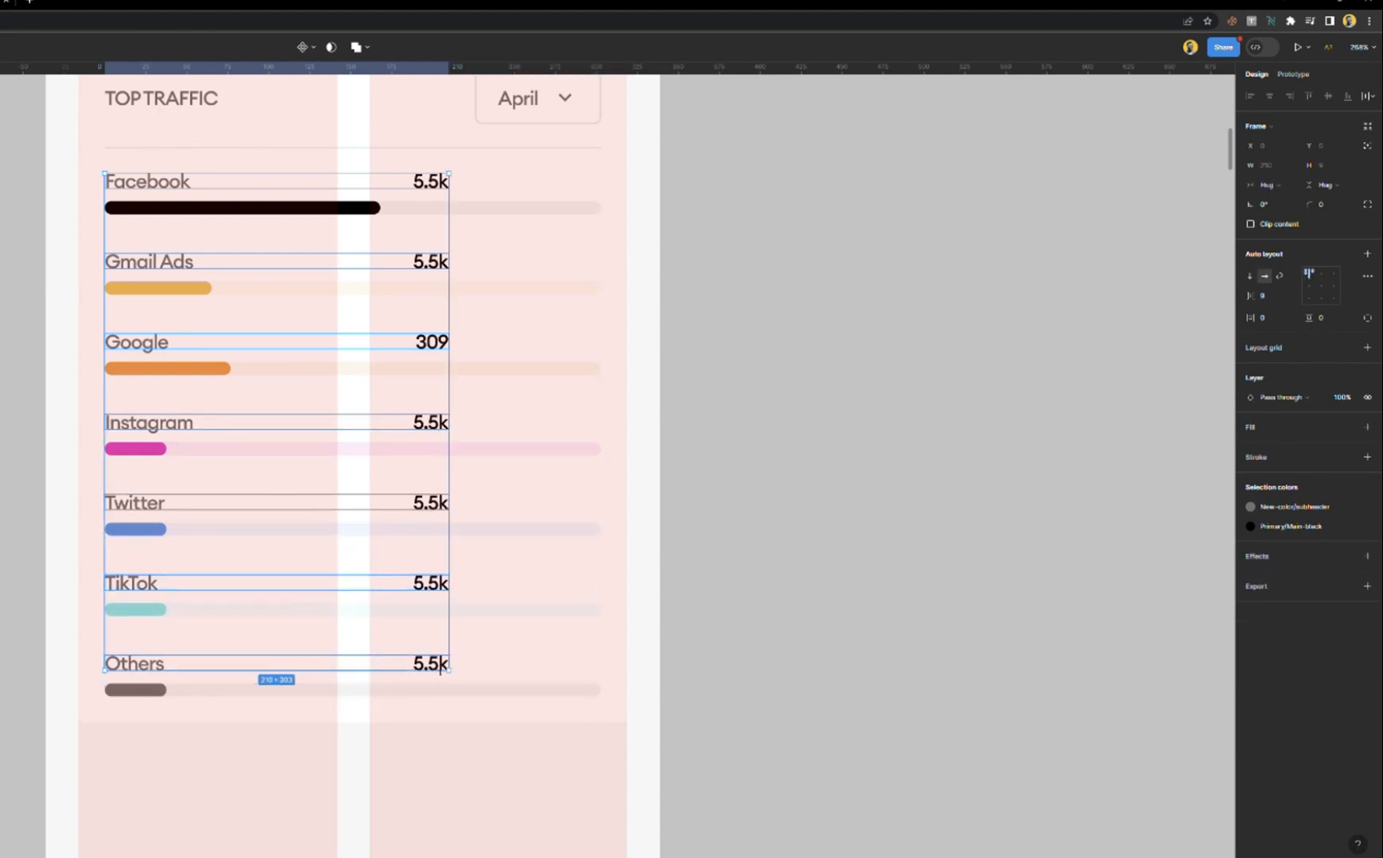
left_click(1275, 189)
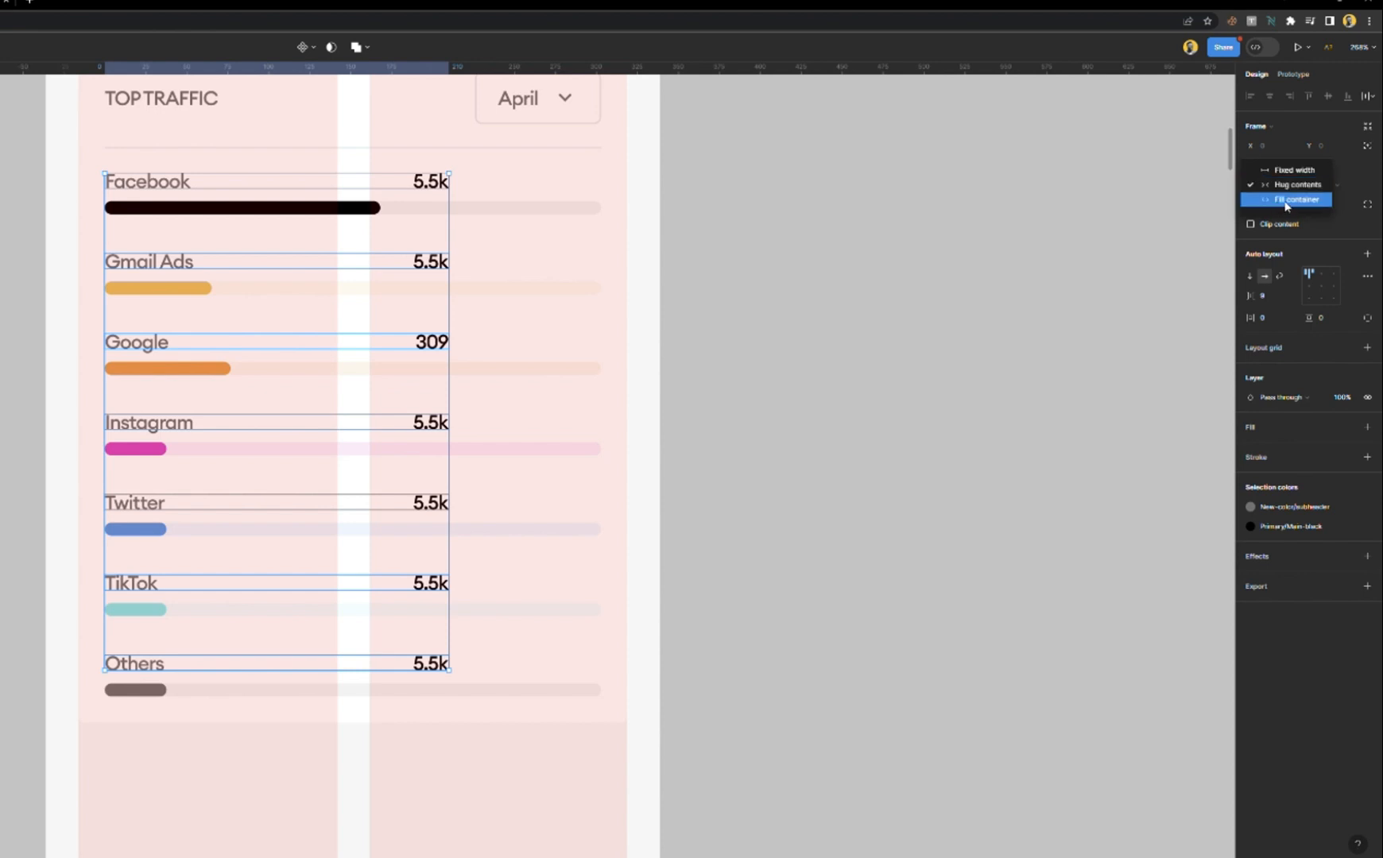
left_click(1287, 202)
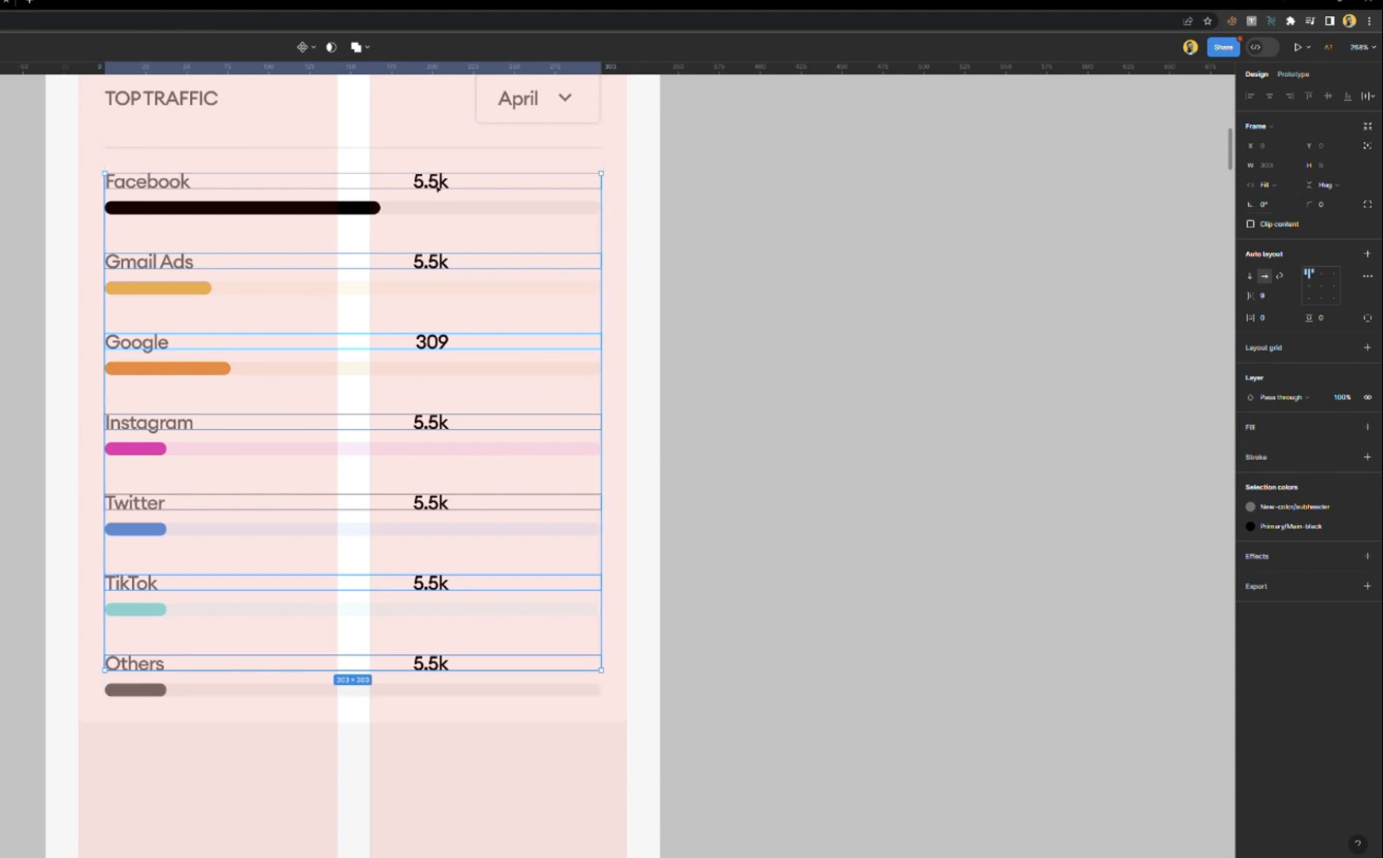
- Set all seven traffic value texts, from Facebook to Others, to Fill container width with Hug contents height
left_click(438, 186, "ctrl")
left_click(436, 264, "ctrl+shift")
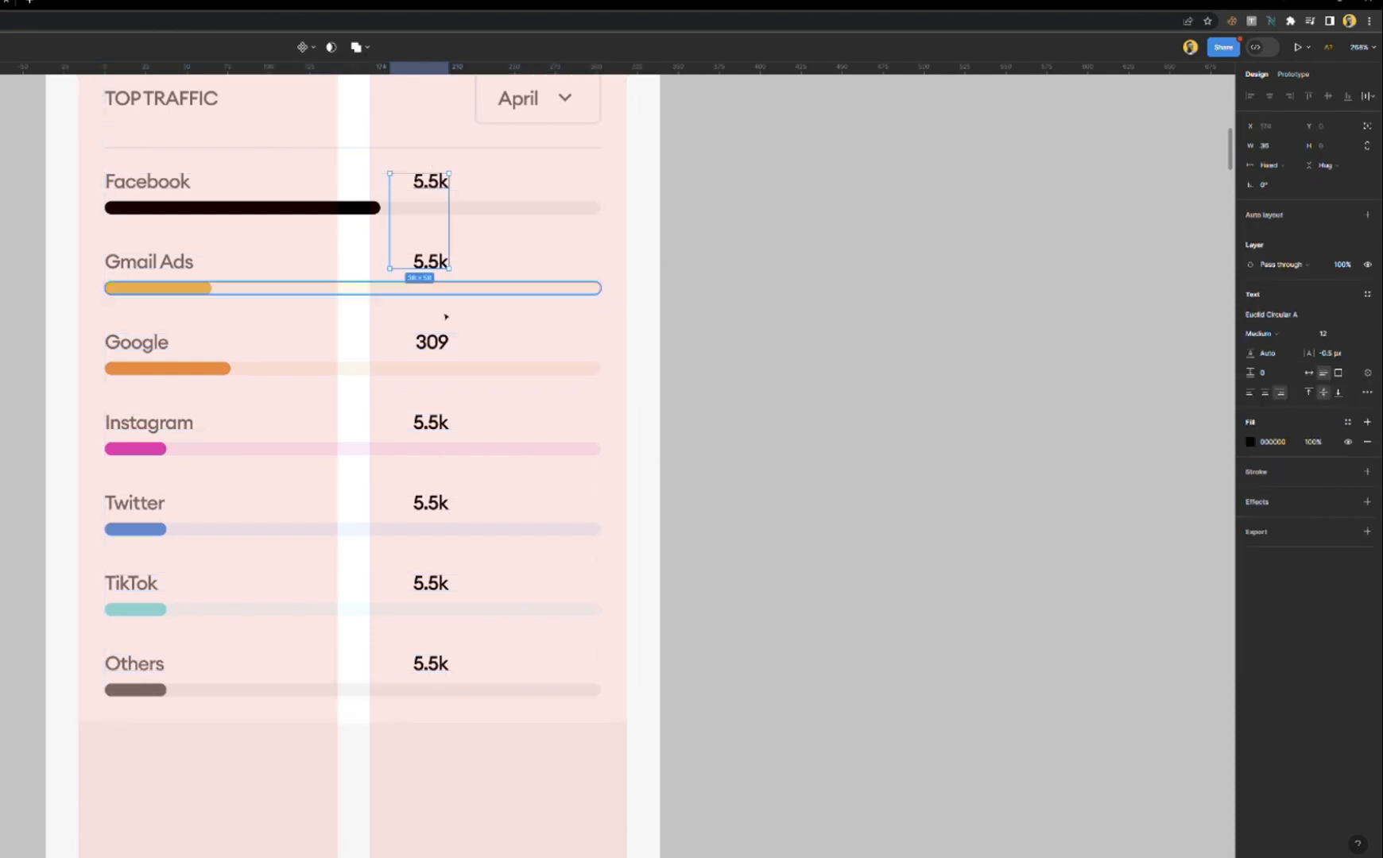
left_click(442, 343, "ctrl+shift")
left_click(436, 425, "ctrl+shift")
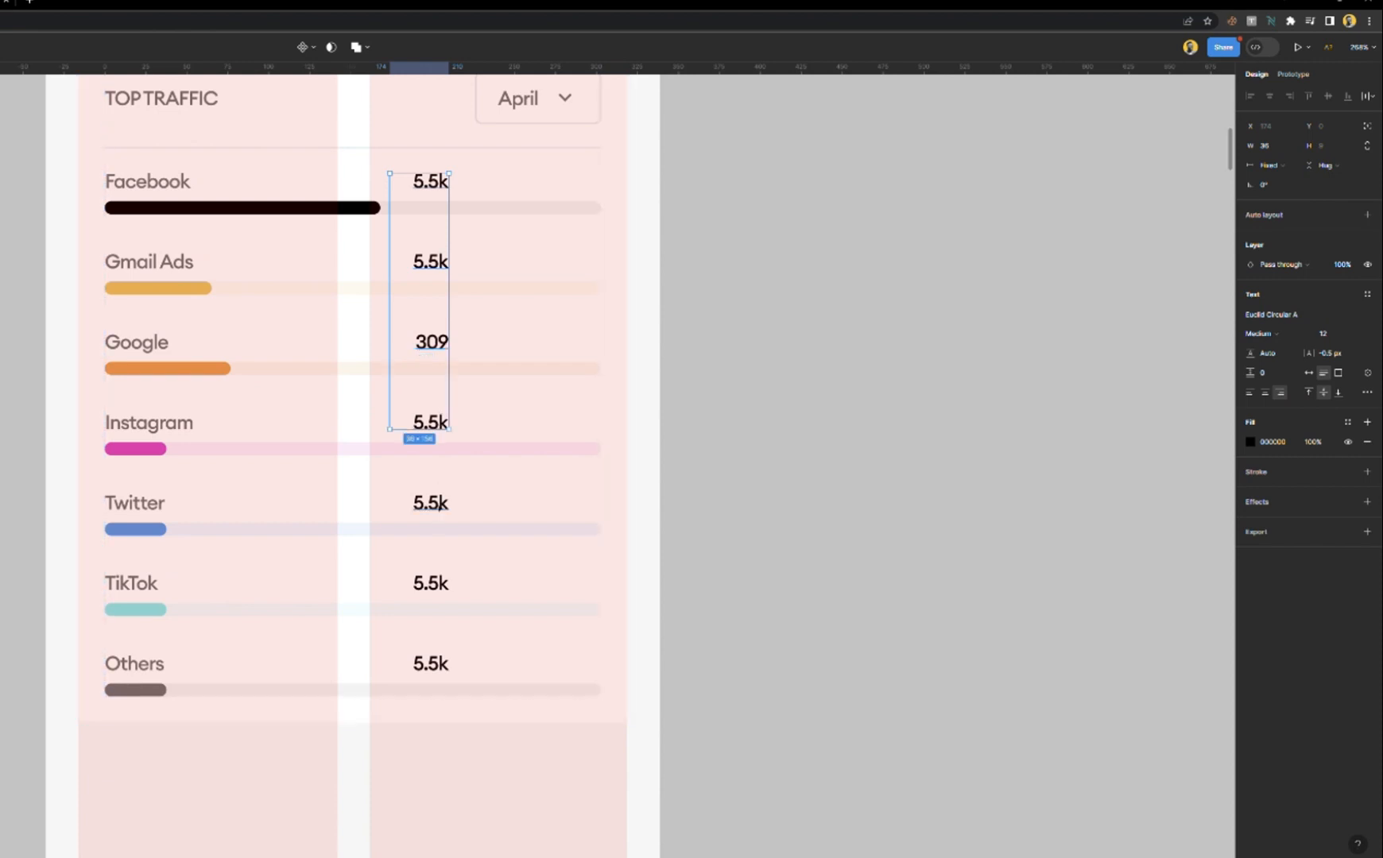
left_click(435, 506, "ctrl+shift")
left_click(435, 585, "ctrl+shift")
left_click(436, 665, "ctrl+shift")
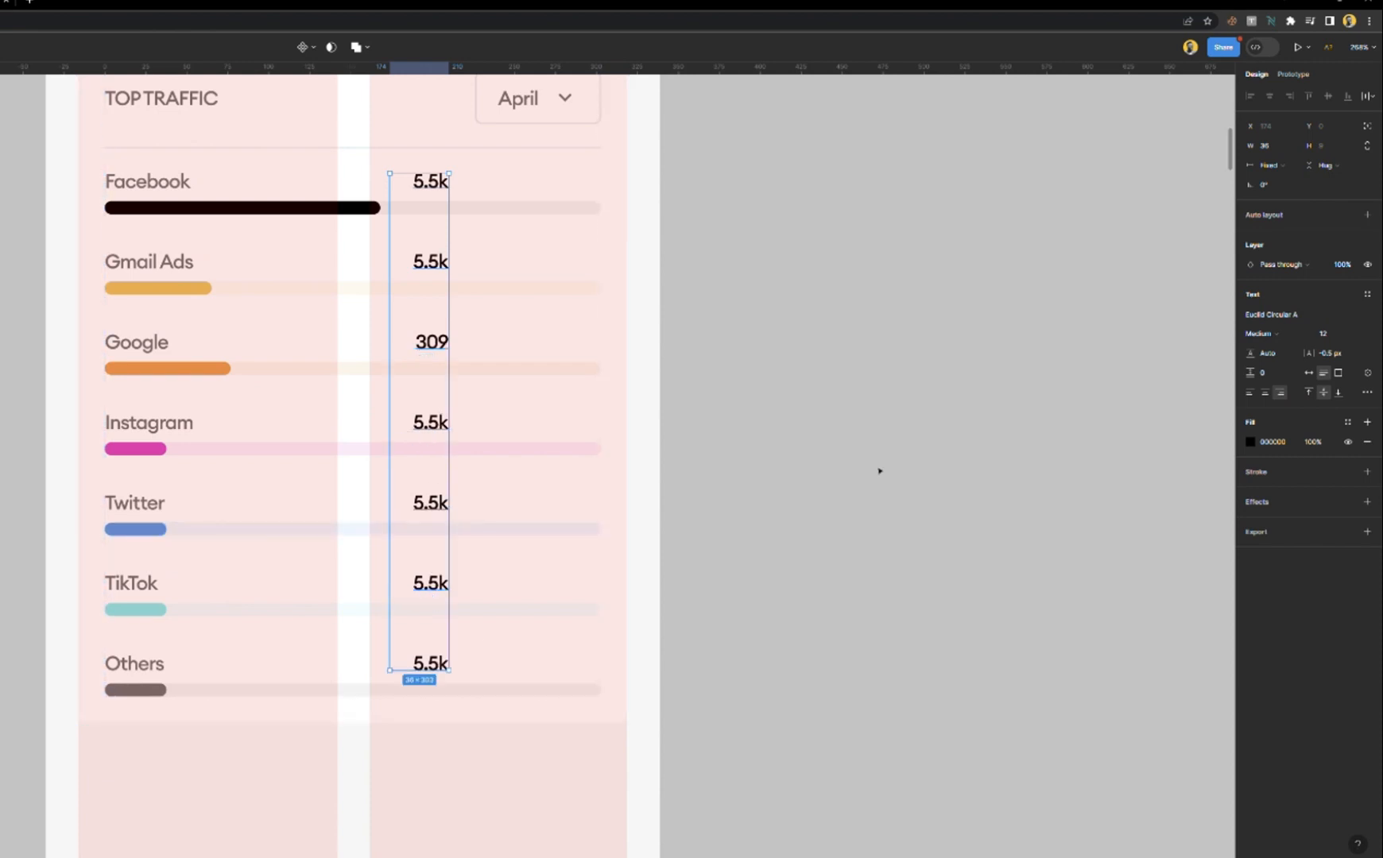
left_click(1272, 169)
left_click(1288, 195)
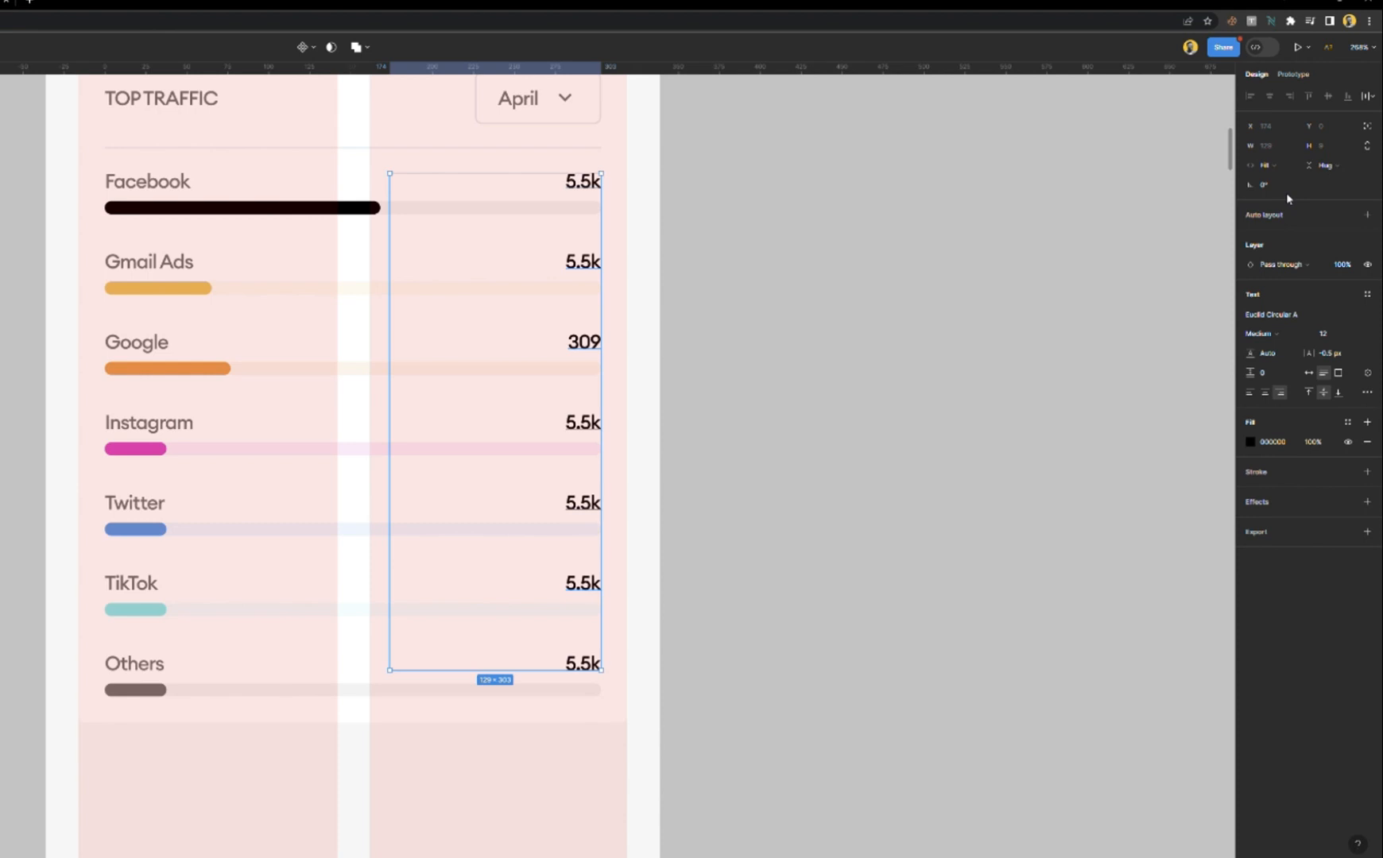
left_click(1346, 167)
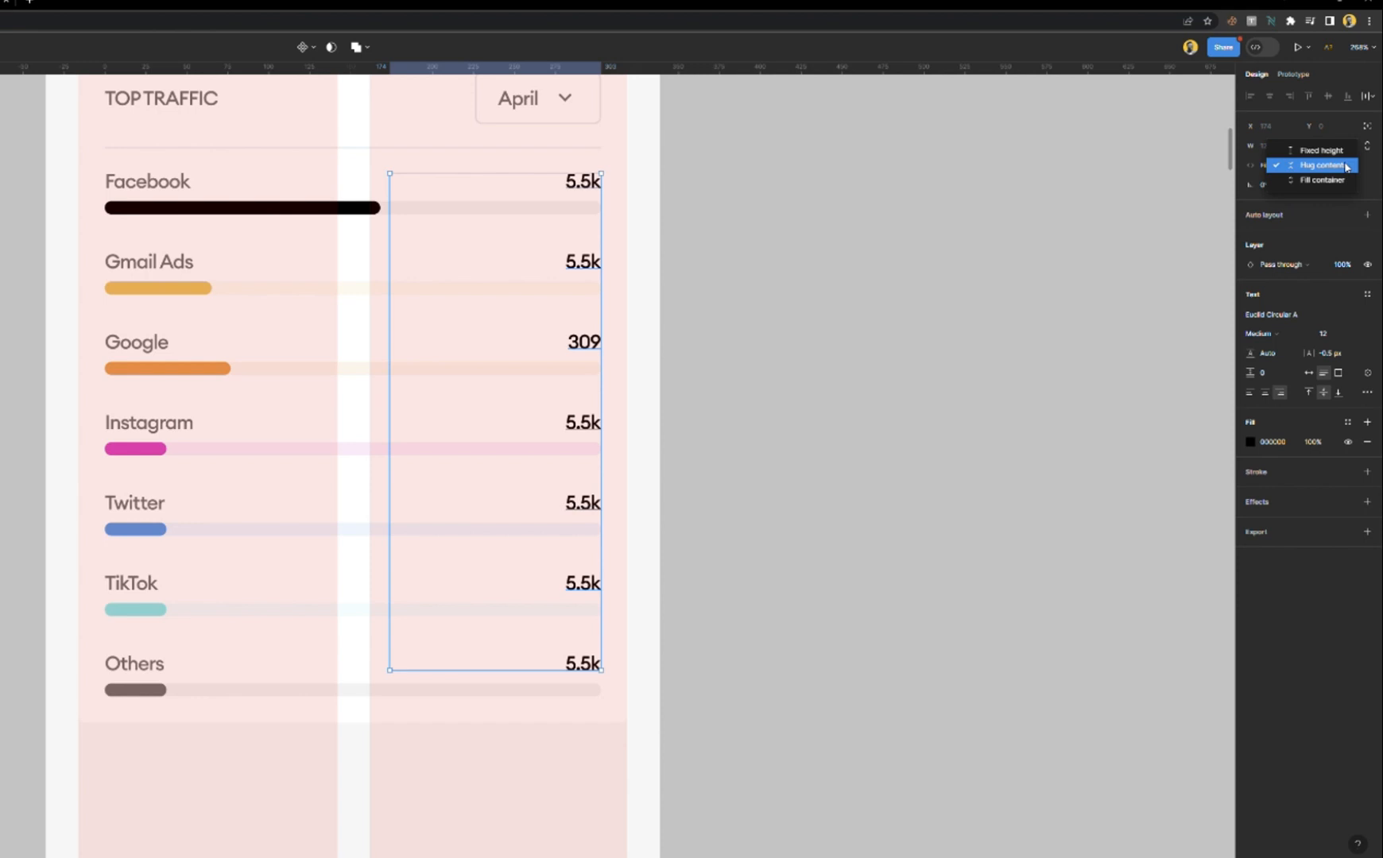
left_click(1346, 167)
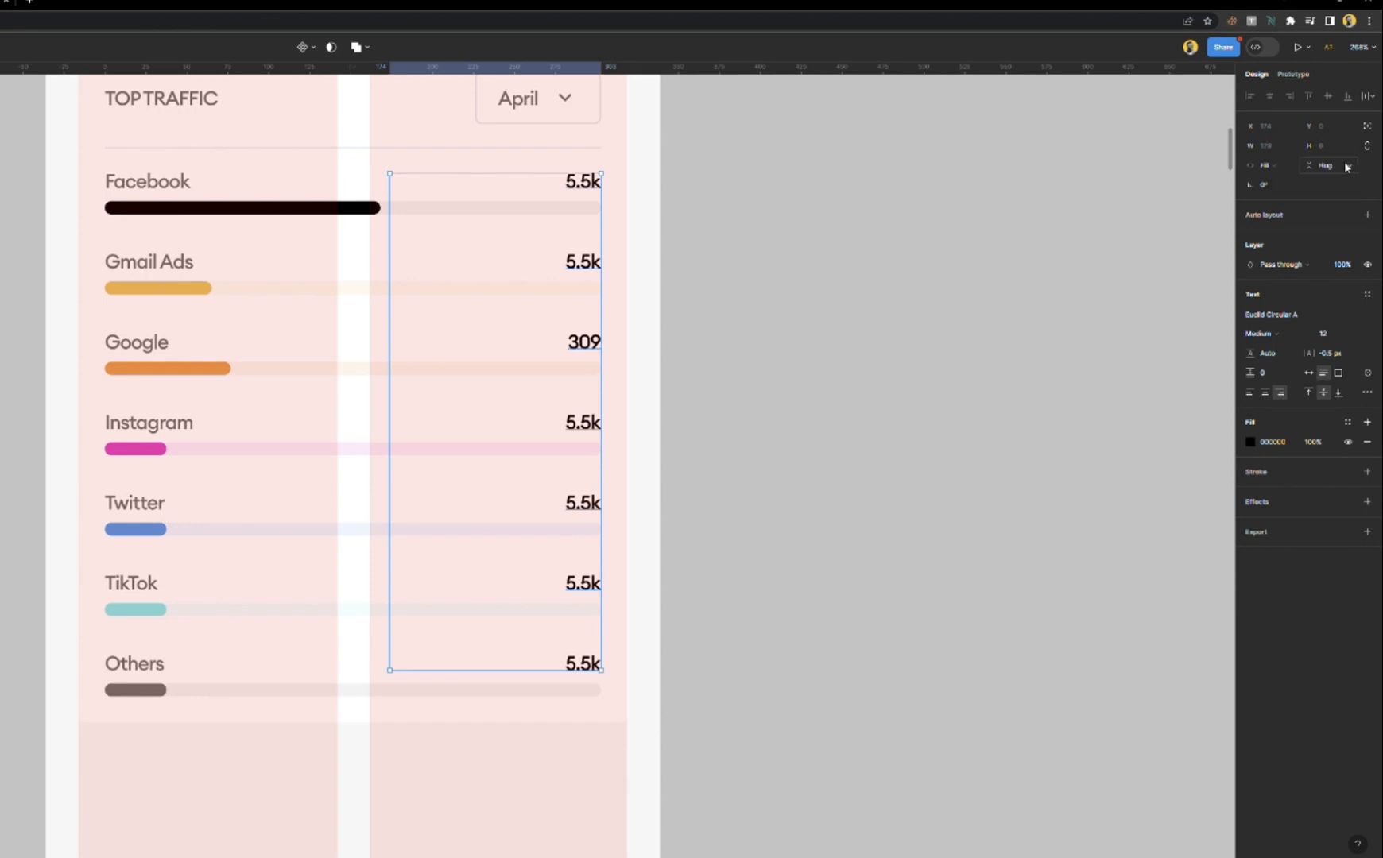
- Try narrowing the frame holding the seven traffic rows to 202 wide, and undo the resize
left_click(160, 185)
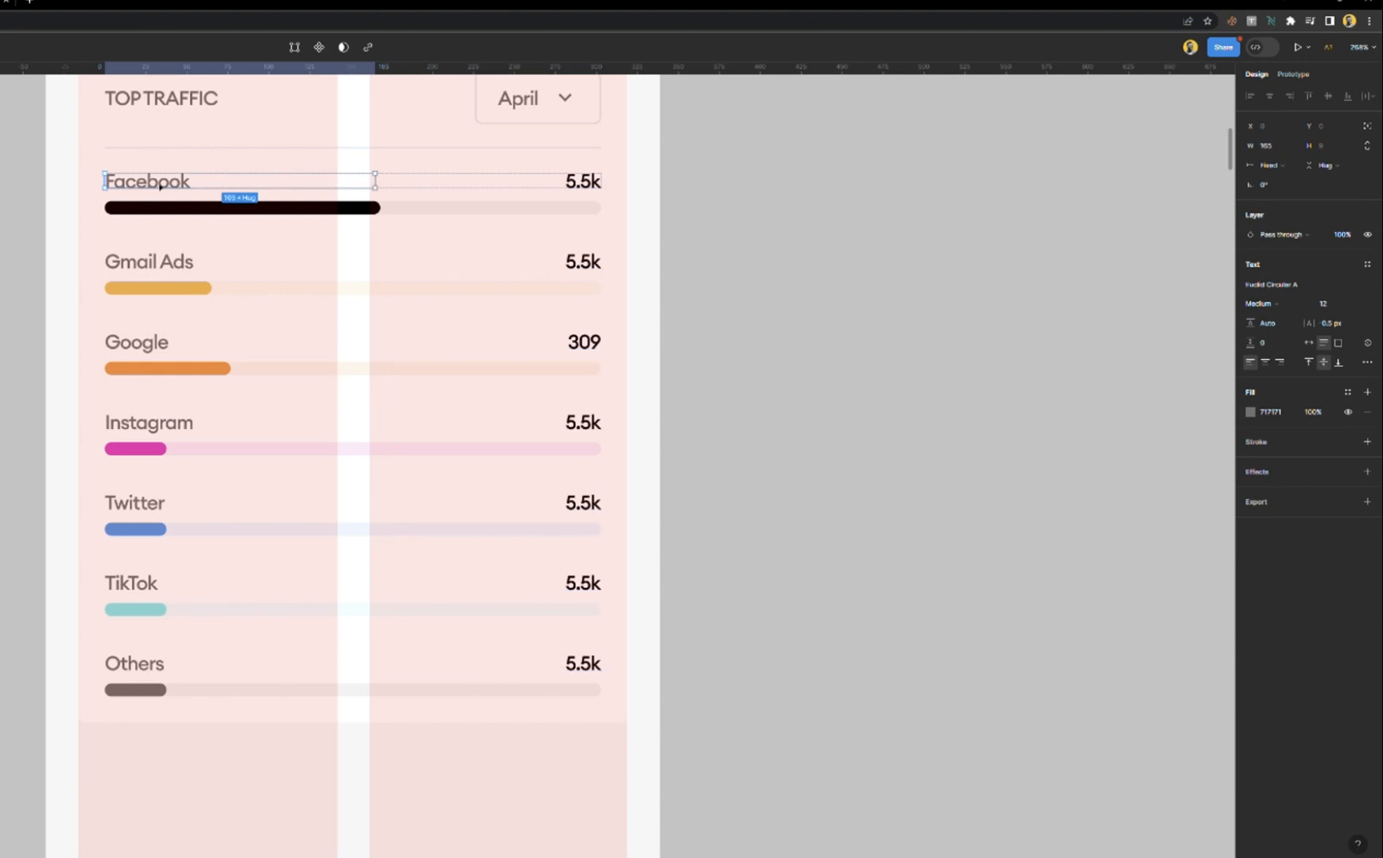
left_click(191, 266, "shift")
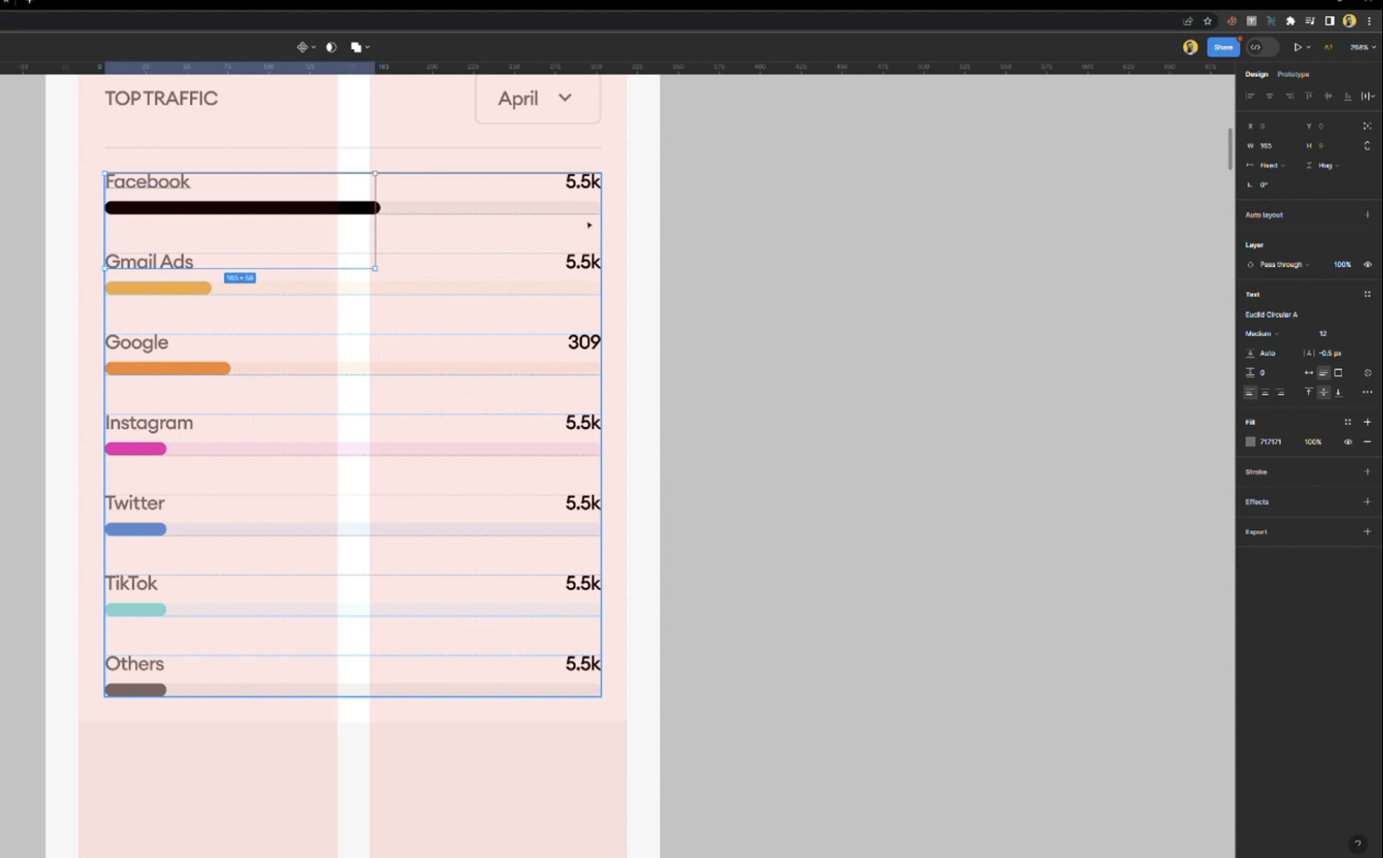
left_click(601, 169)
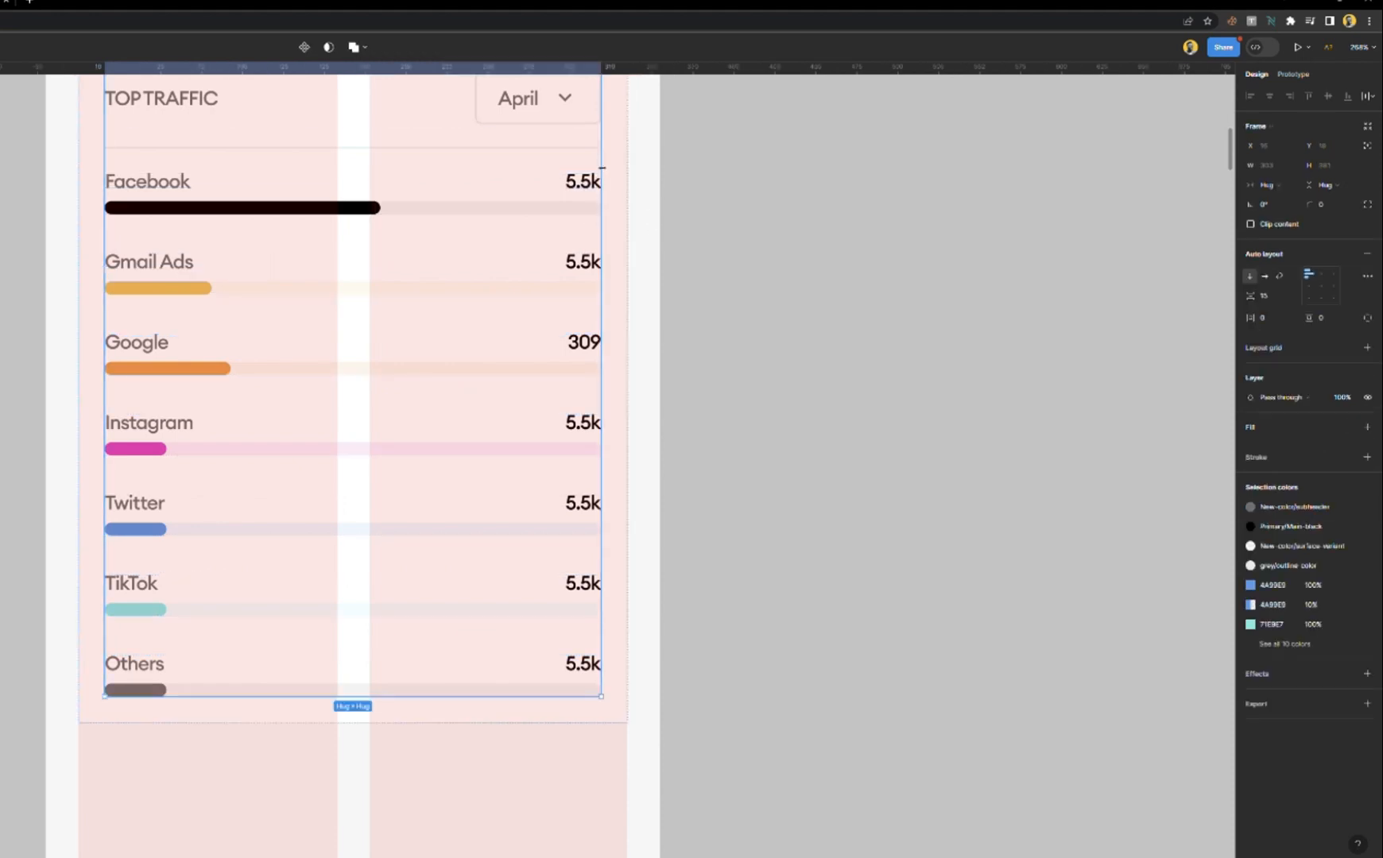
double_click(601, 188)
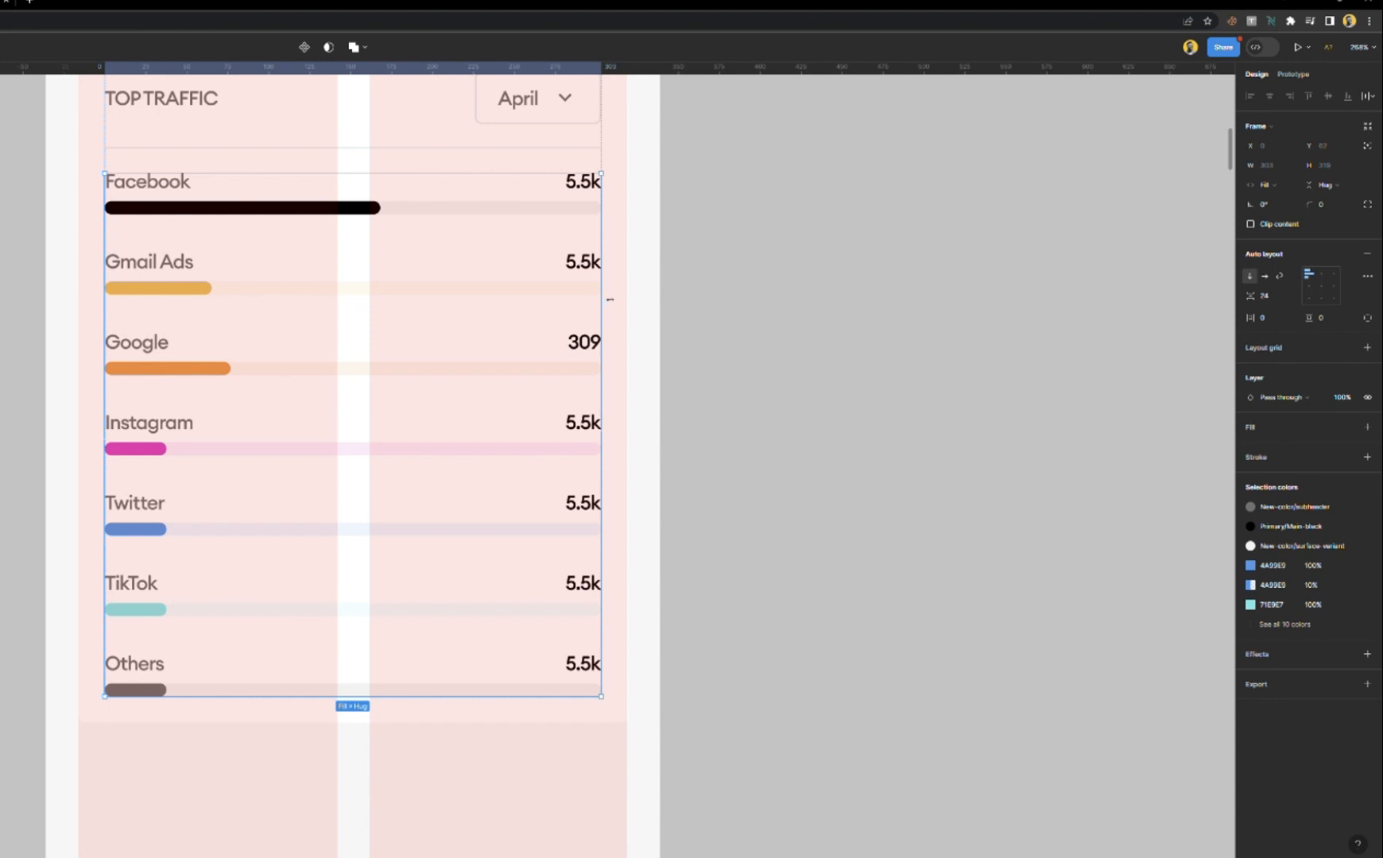
left_click_drag(578, 302, 441, 310)
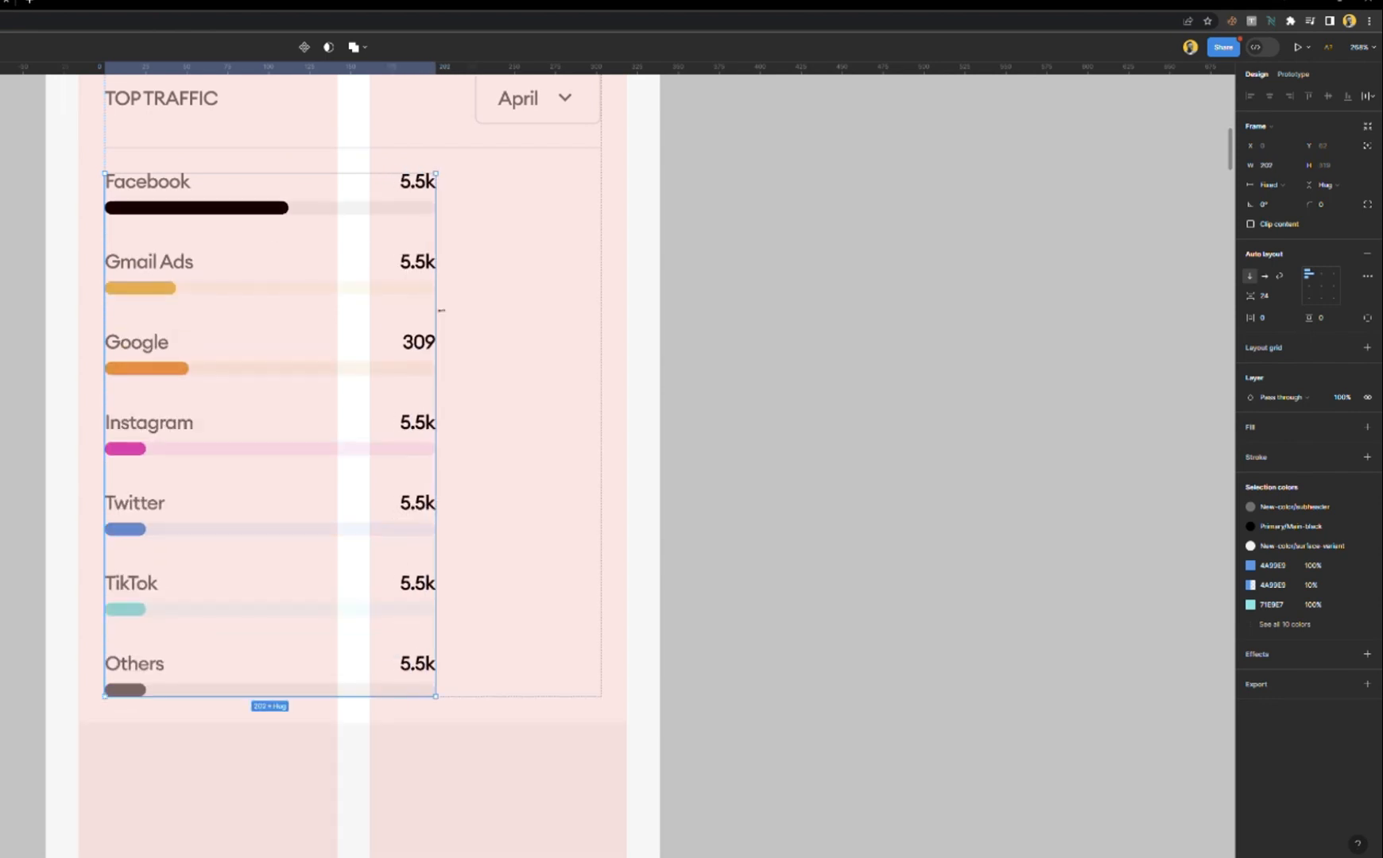
key("ctrl+z")
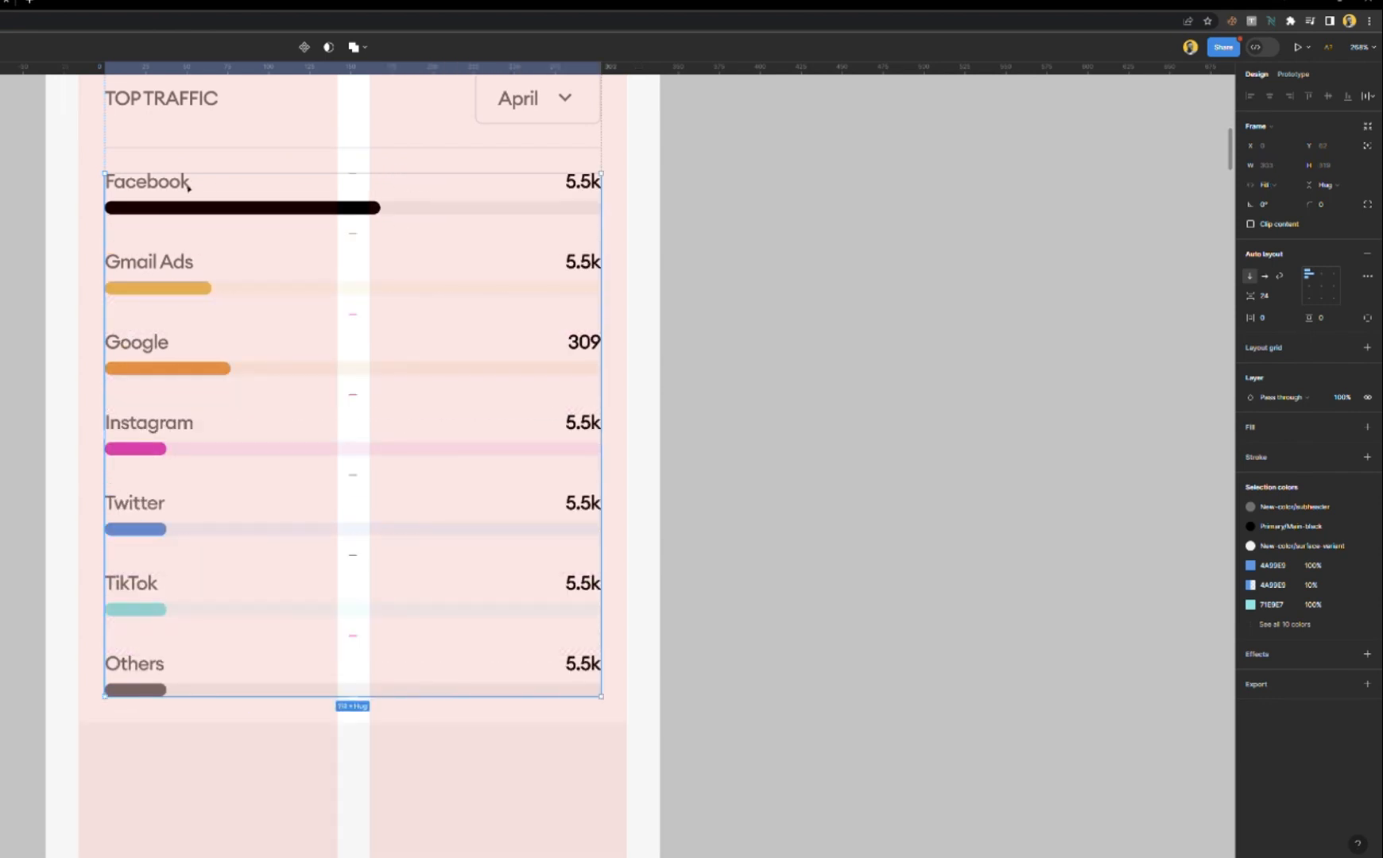
- Set the width of all seven source name texts, from Facebook to Others, to Fill container
left_click(188, 188)
left_click_drag(151, 191, 151, 670)
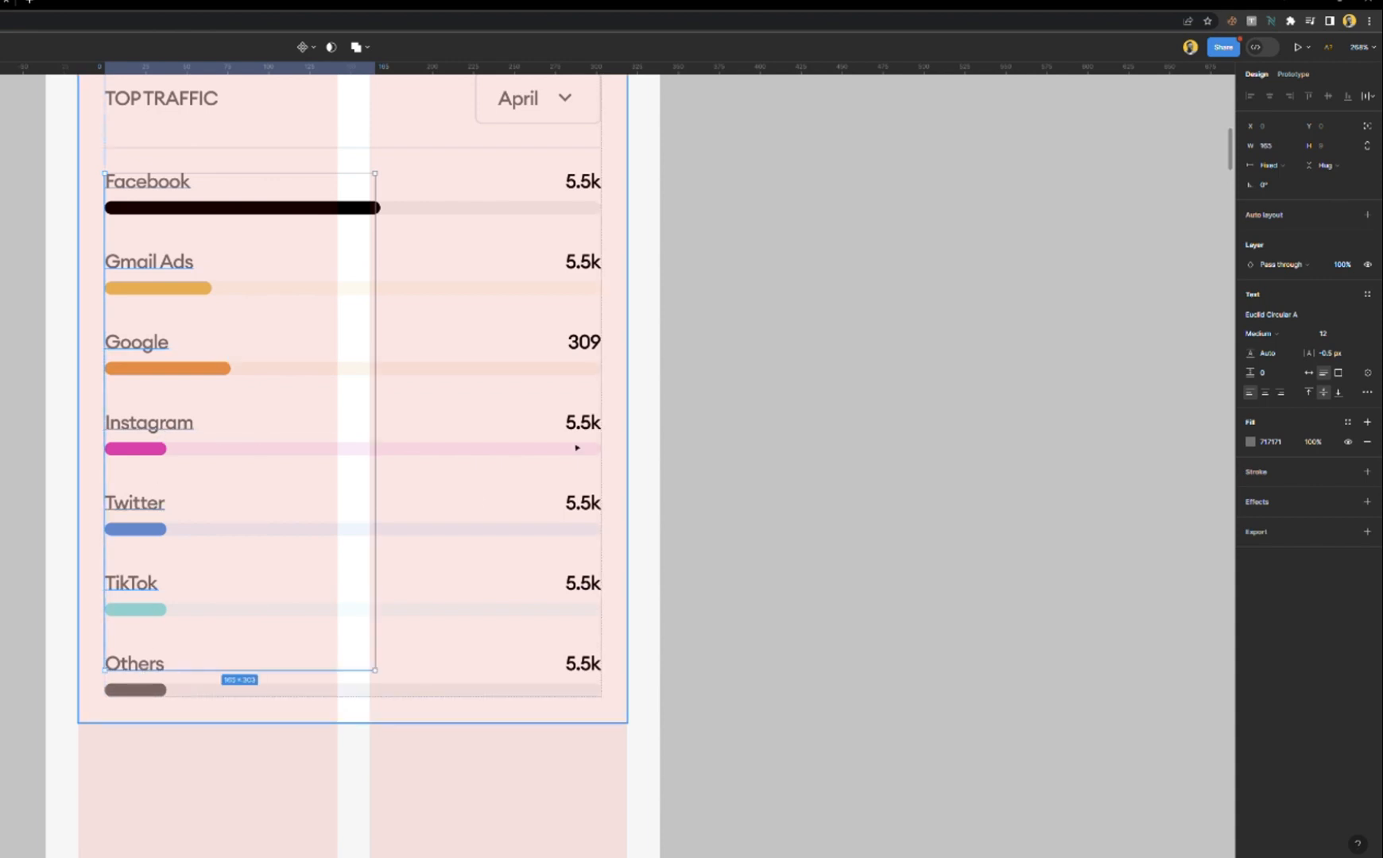
left_click(1289, 169)
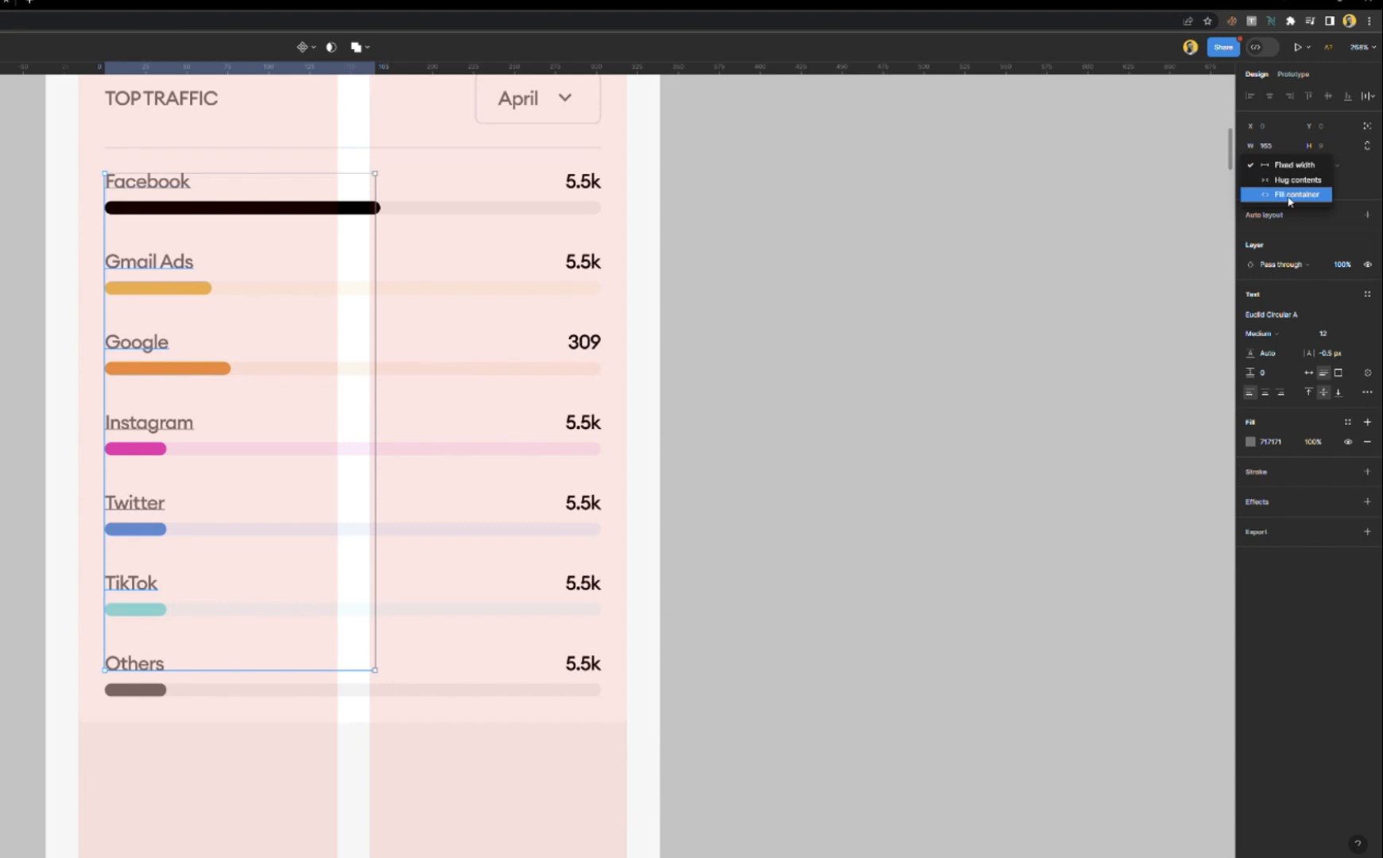
left_click(1289, 194)
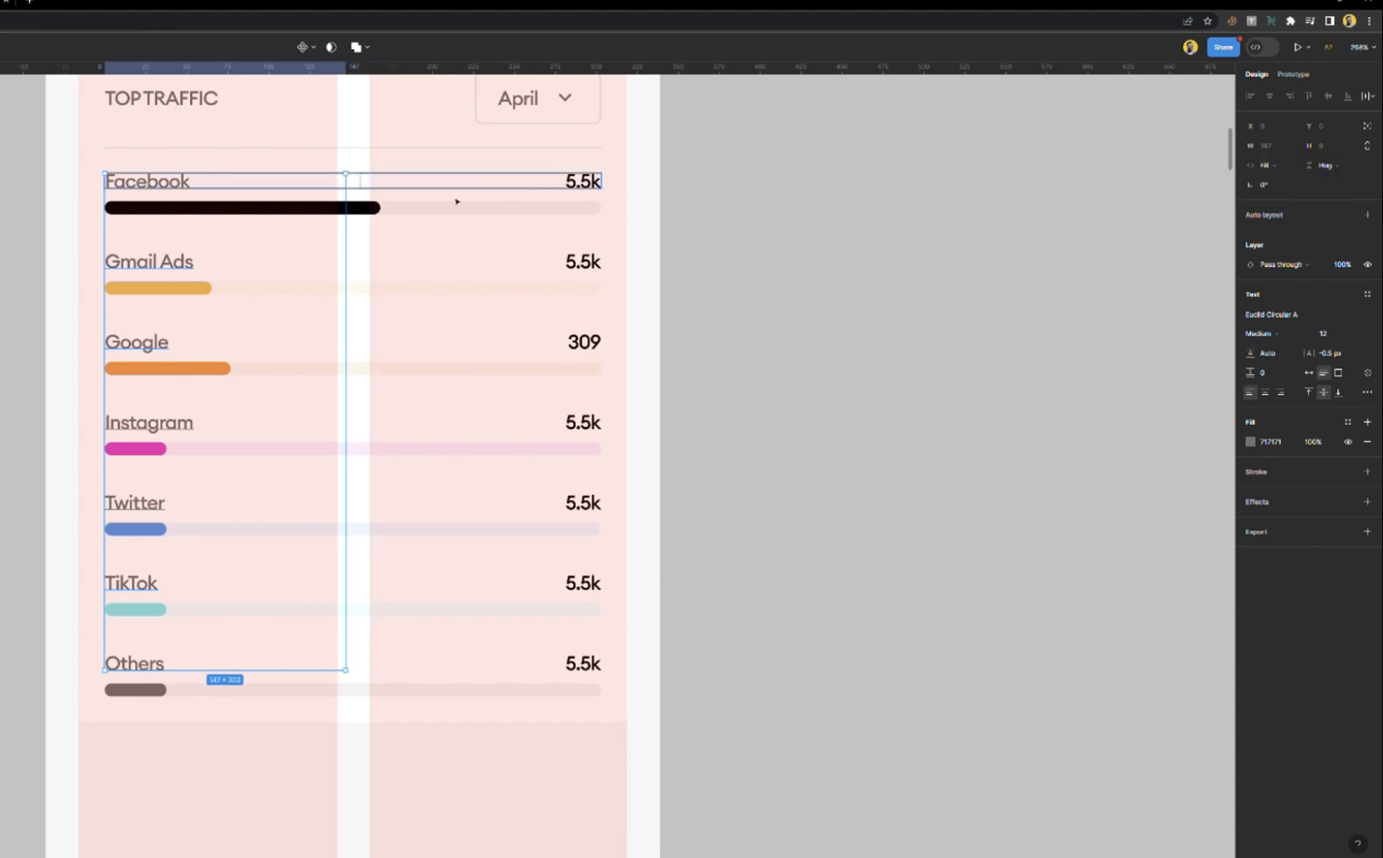
- Set the auto layout spacing between items of the outer Top Traffic card frame to 16
scroll(429, 199, "down", 3)
left_click(478, 191)
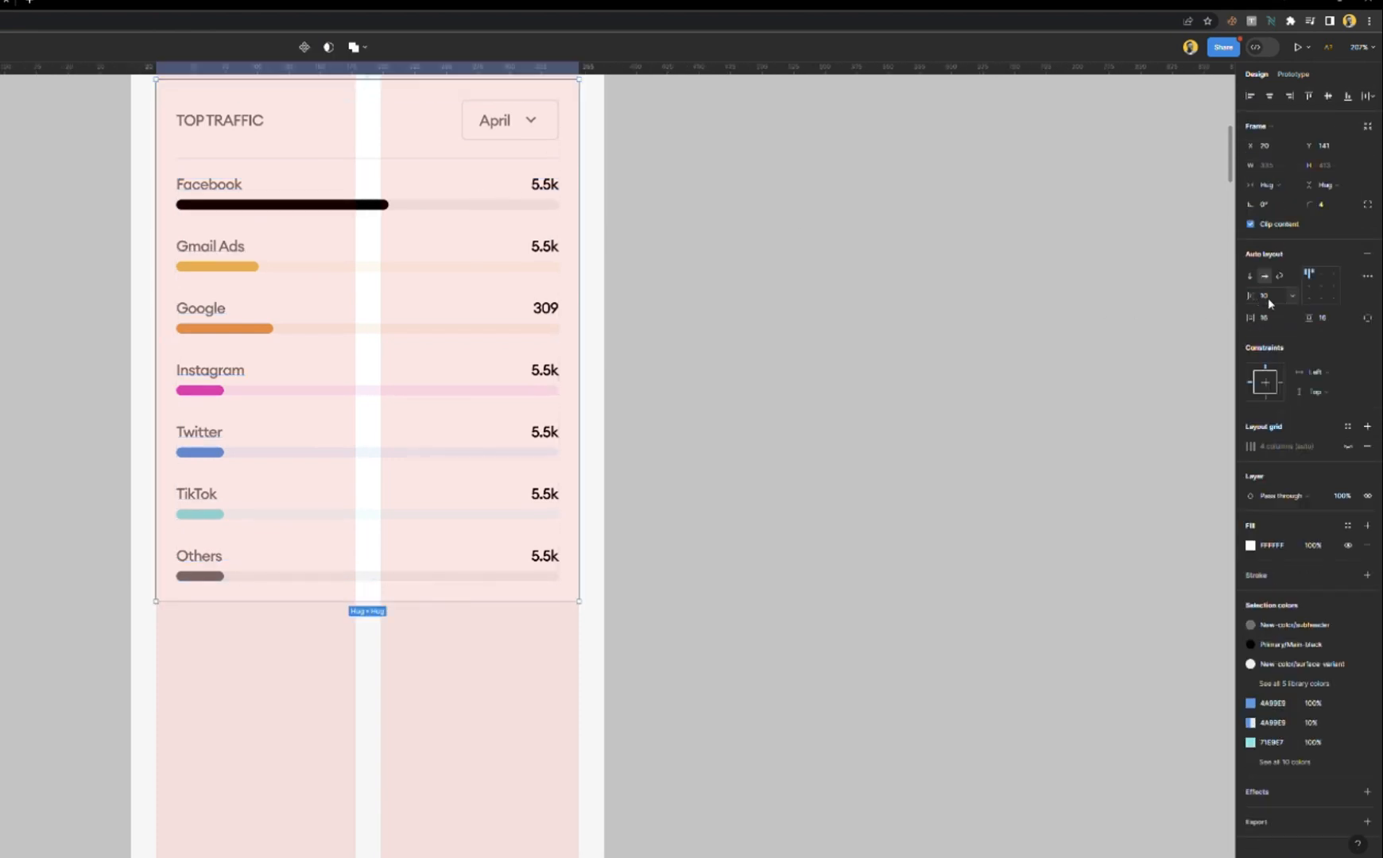
left_click(1274, 303)
type("16")
key("Return")
- Set the vertical auto layout spacing of the card's inner contents frame to 16
double_click(484, 140)
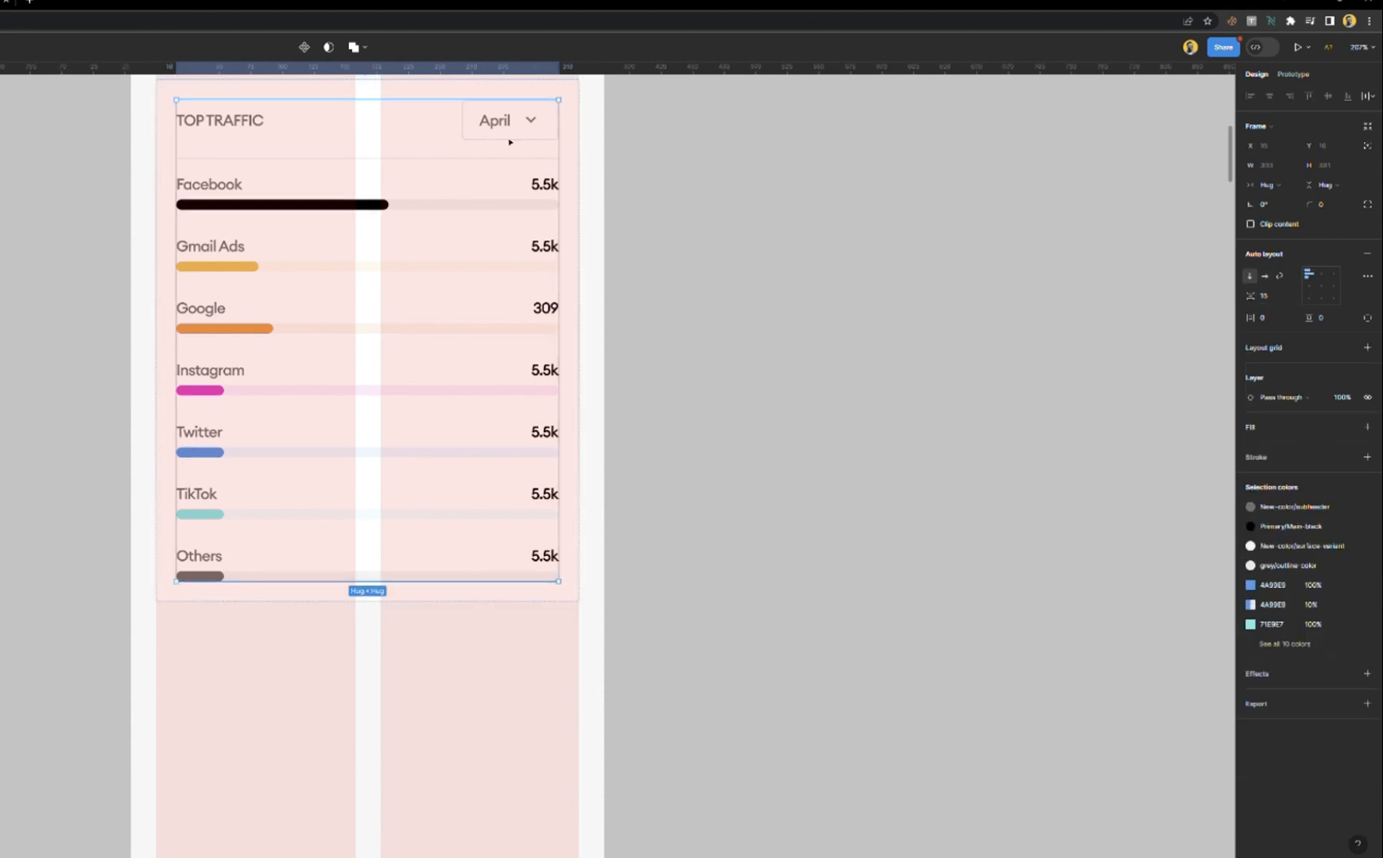
left_click(1273, 298)
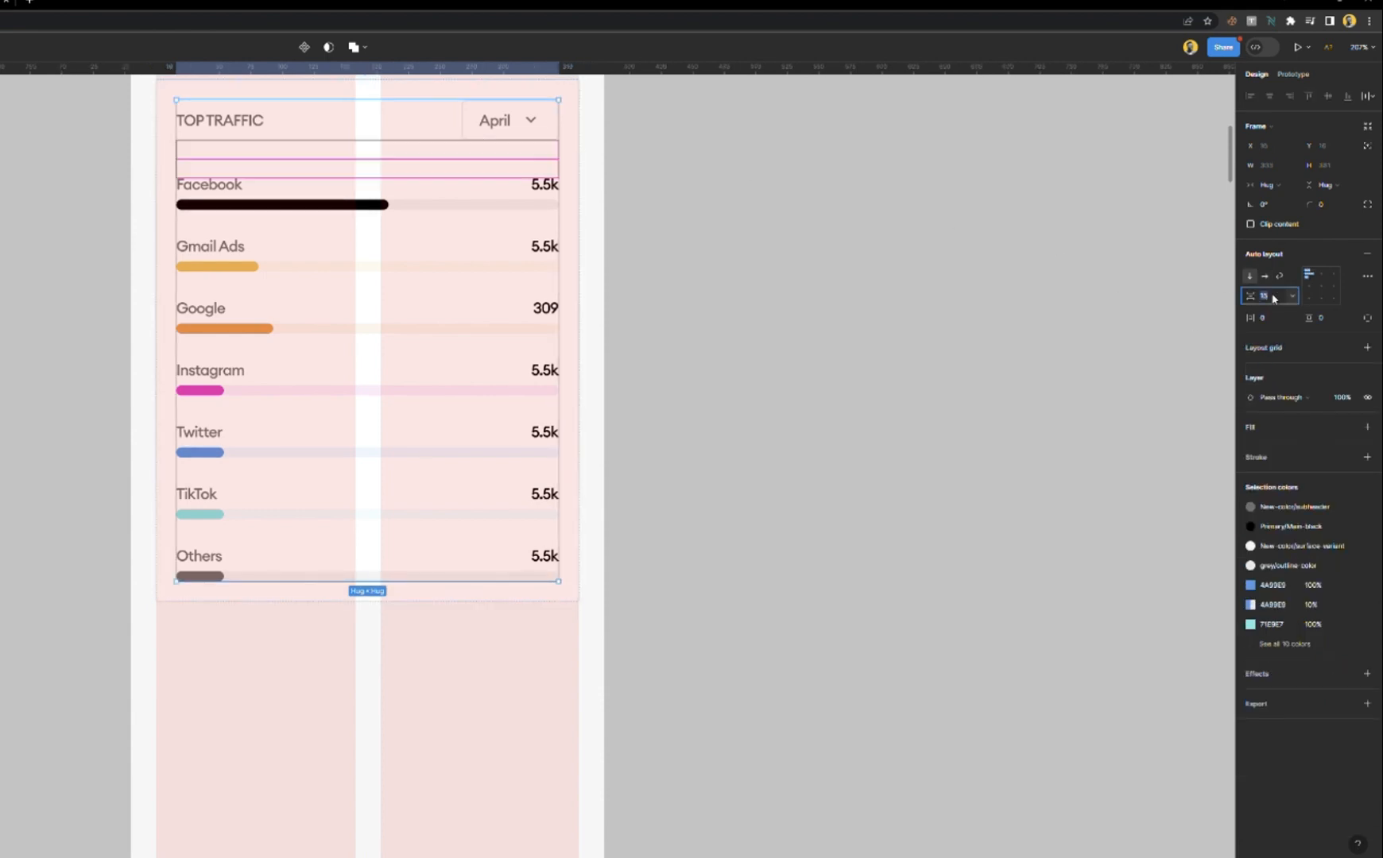
type("16")
key("Return")
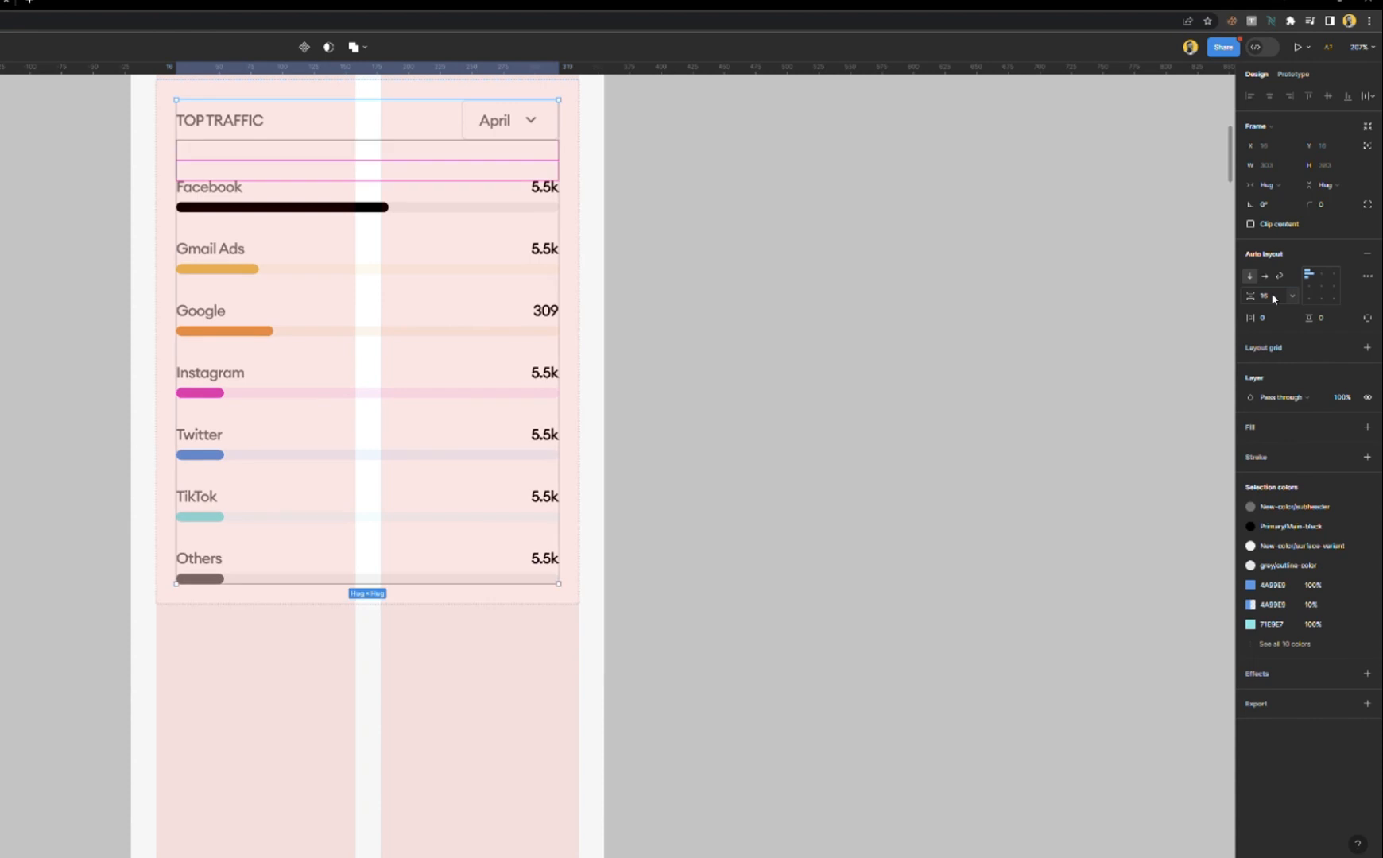
- Test how the traffic rows respond by narrowing their frame strongly and restoring its original width
scroll(419, 236, "up", 4)
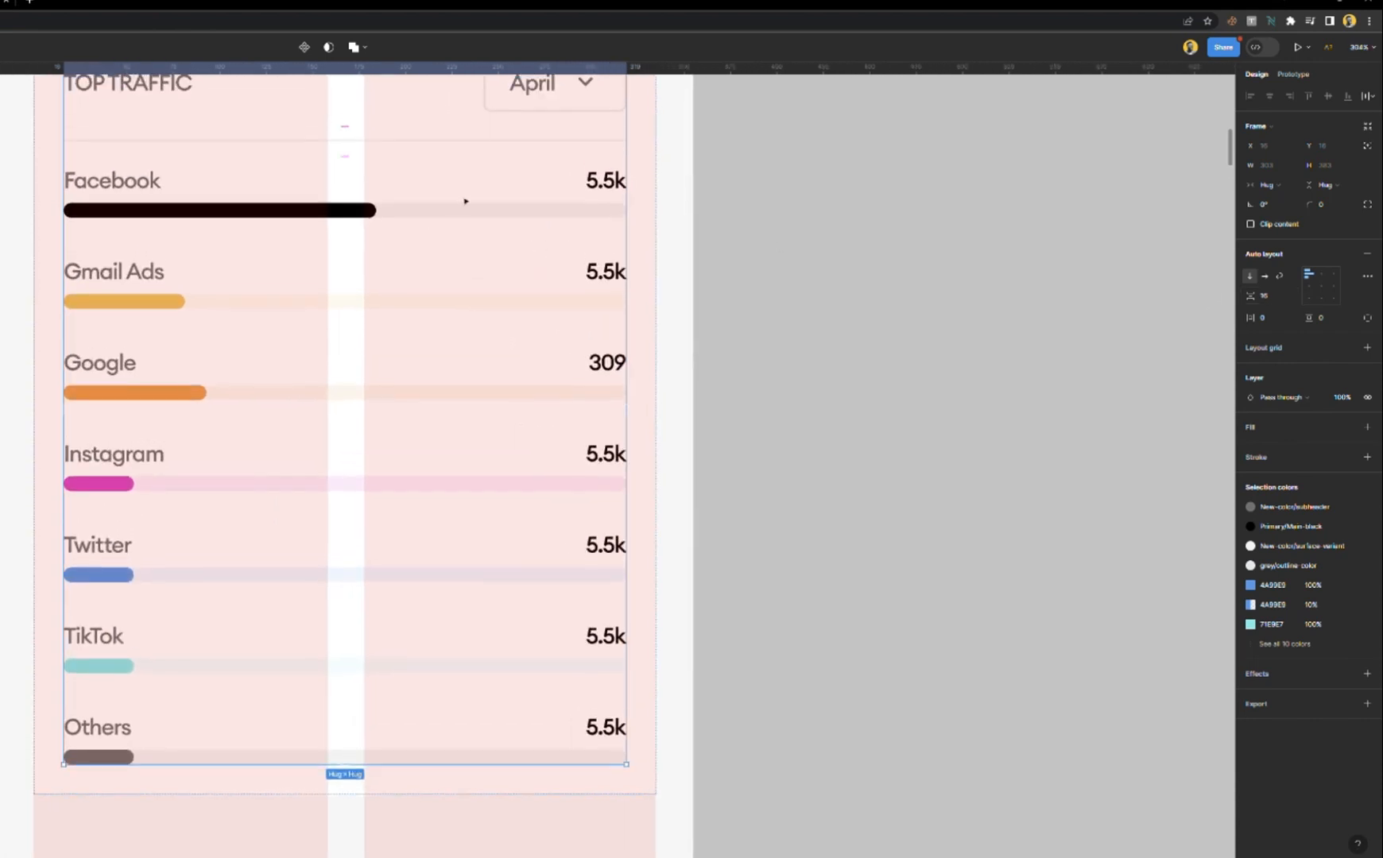
left_click(526, 194)
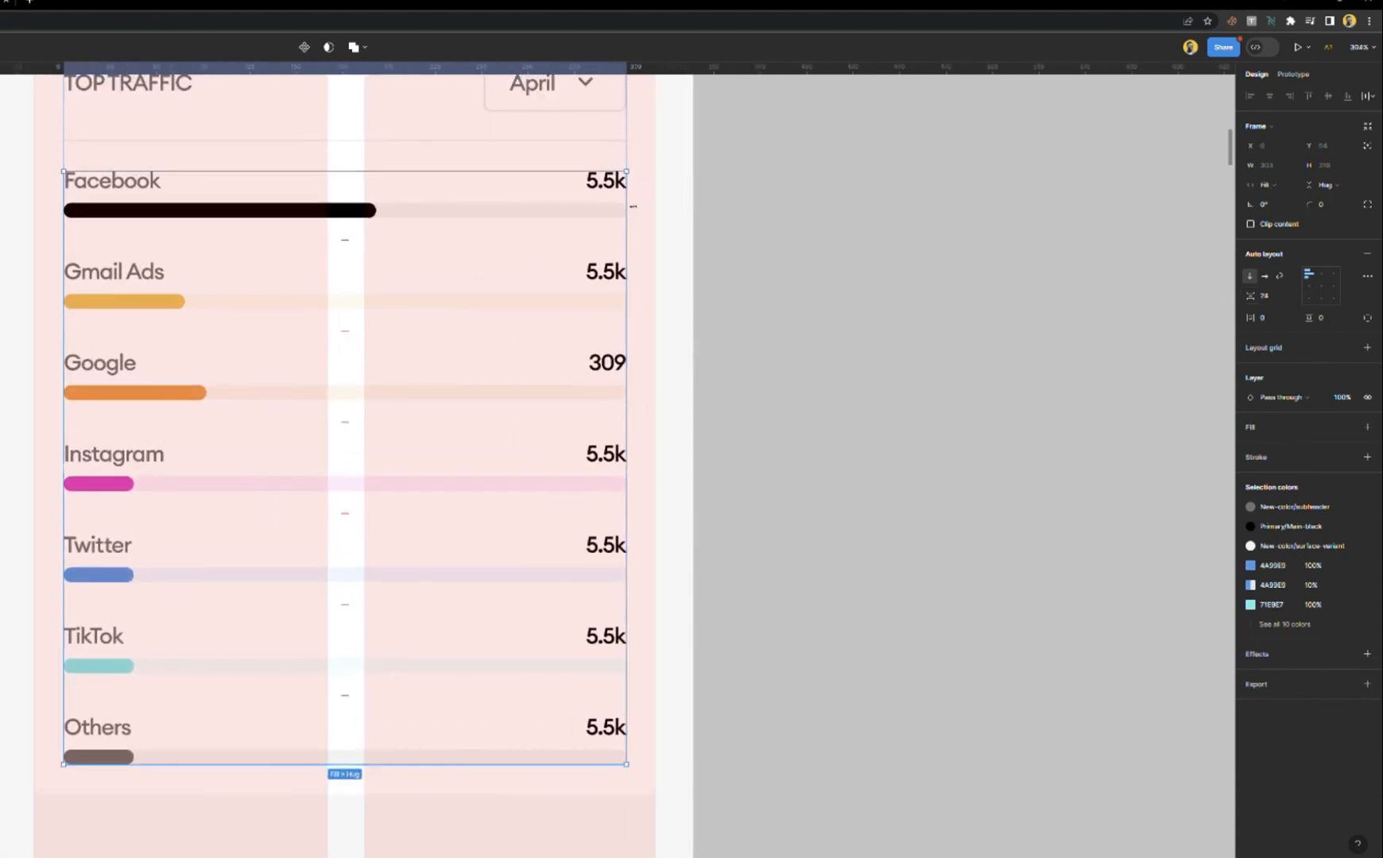
left_click_drag(632, 207, 104, 237)
left_click_drag(183, 242, 640, 320)
scroll(556, 294, "down", 3)
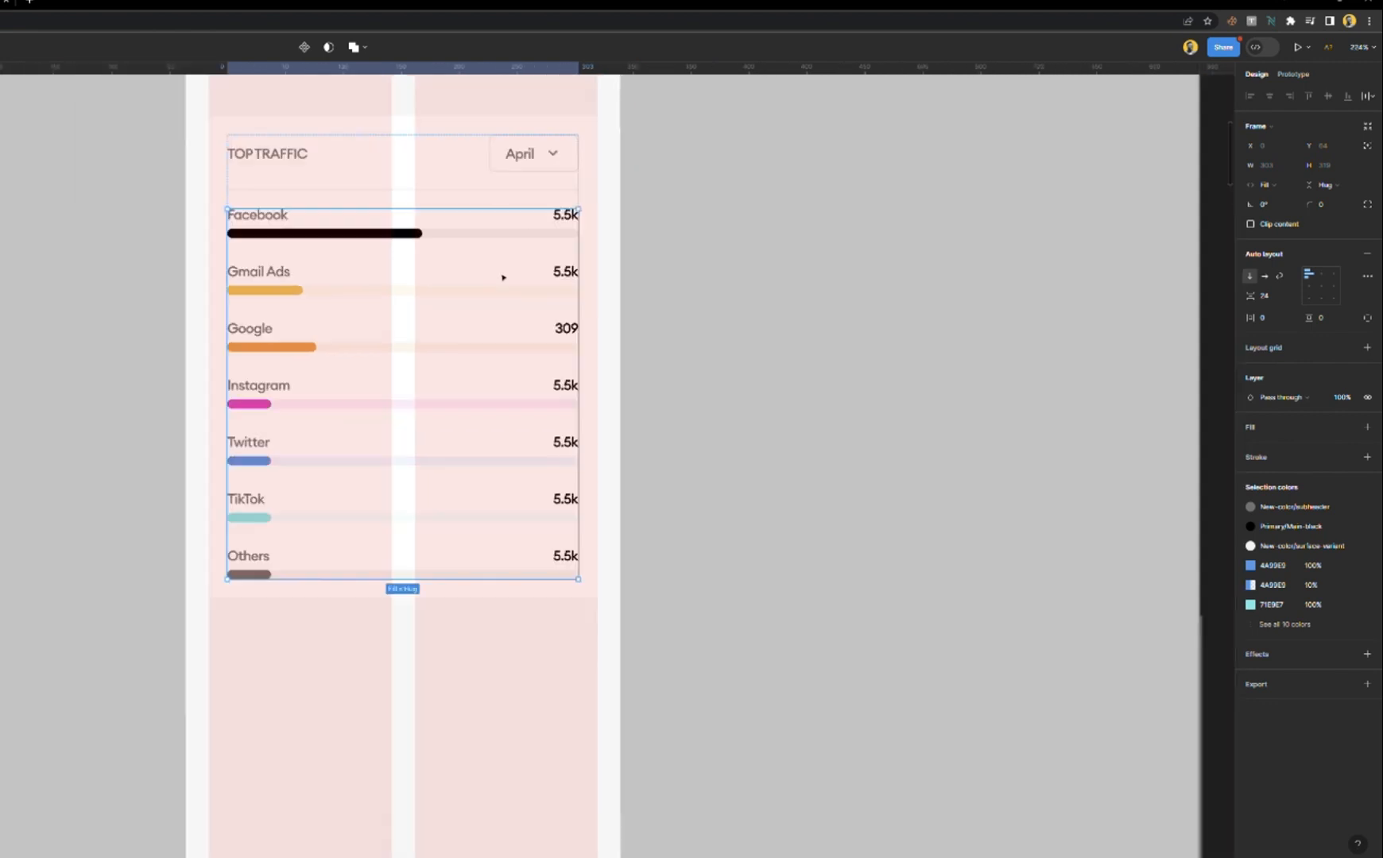
- Set the width of the card's inner contents frame to Fill container, and test it with a temporary resize that is undone
left_click(574, 135)
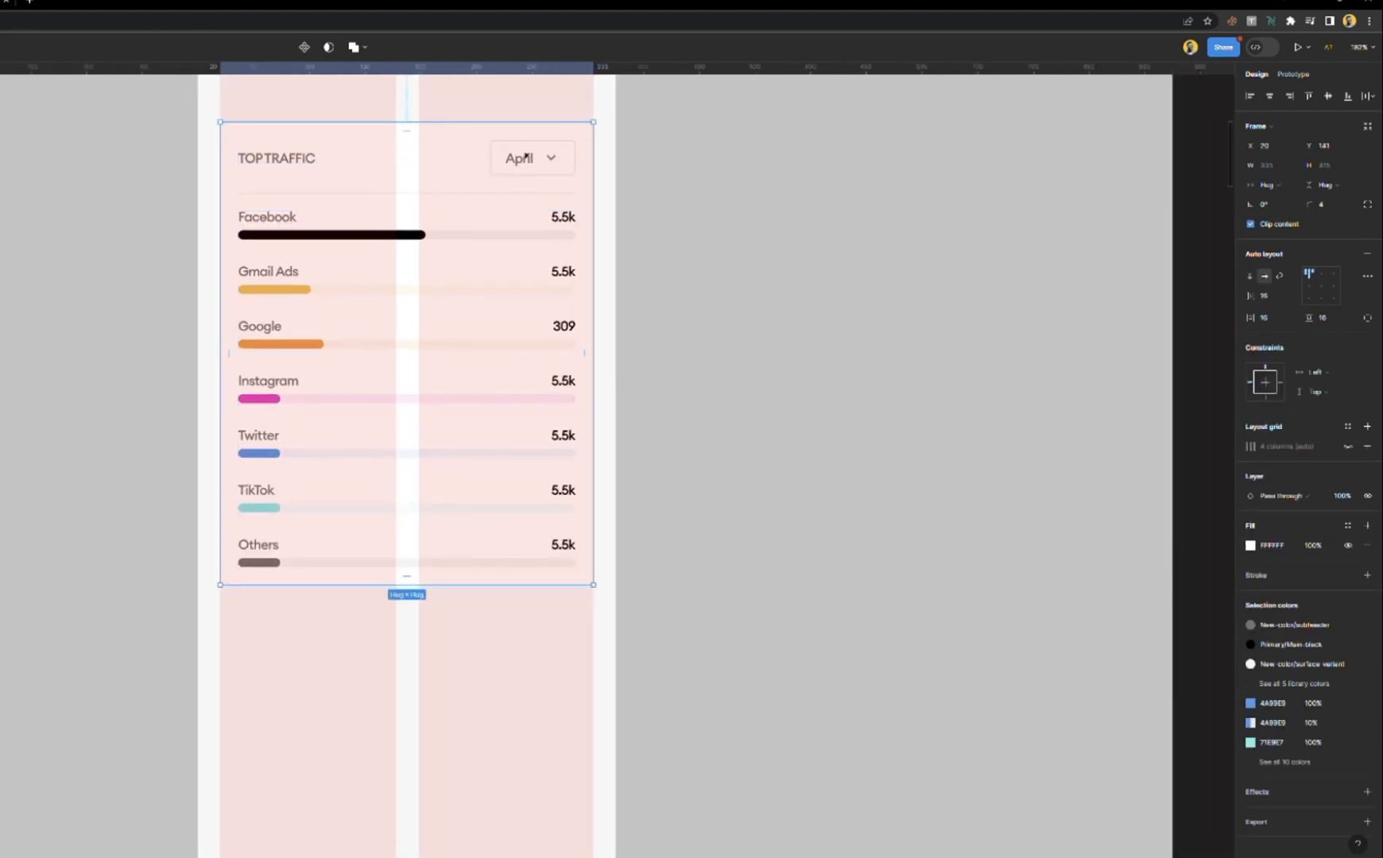
key("Return")
left_click(1270, 185)
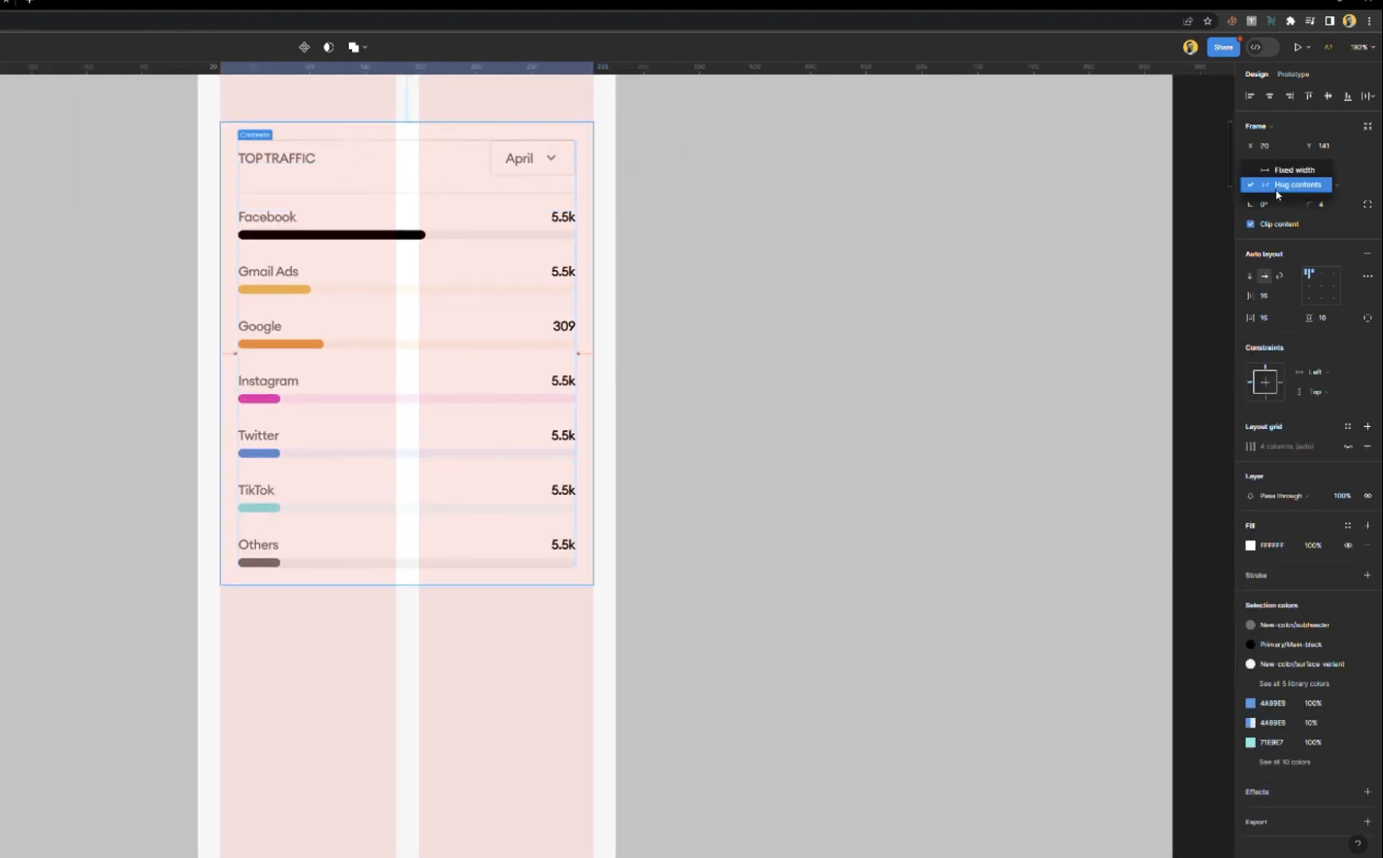
left_click(1289, 186)
double_click(518, 165)
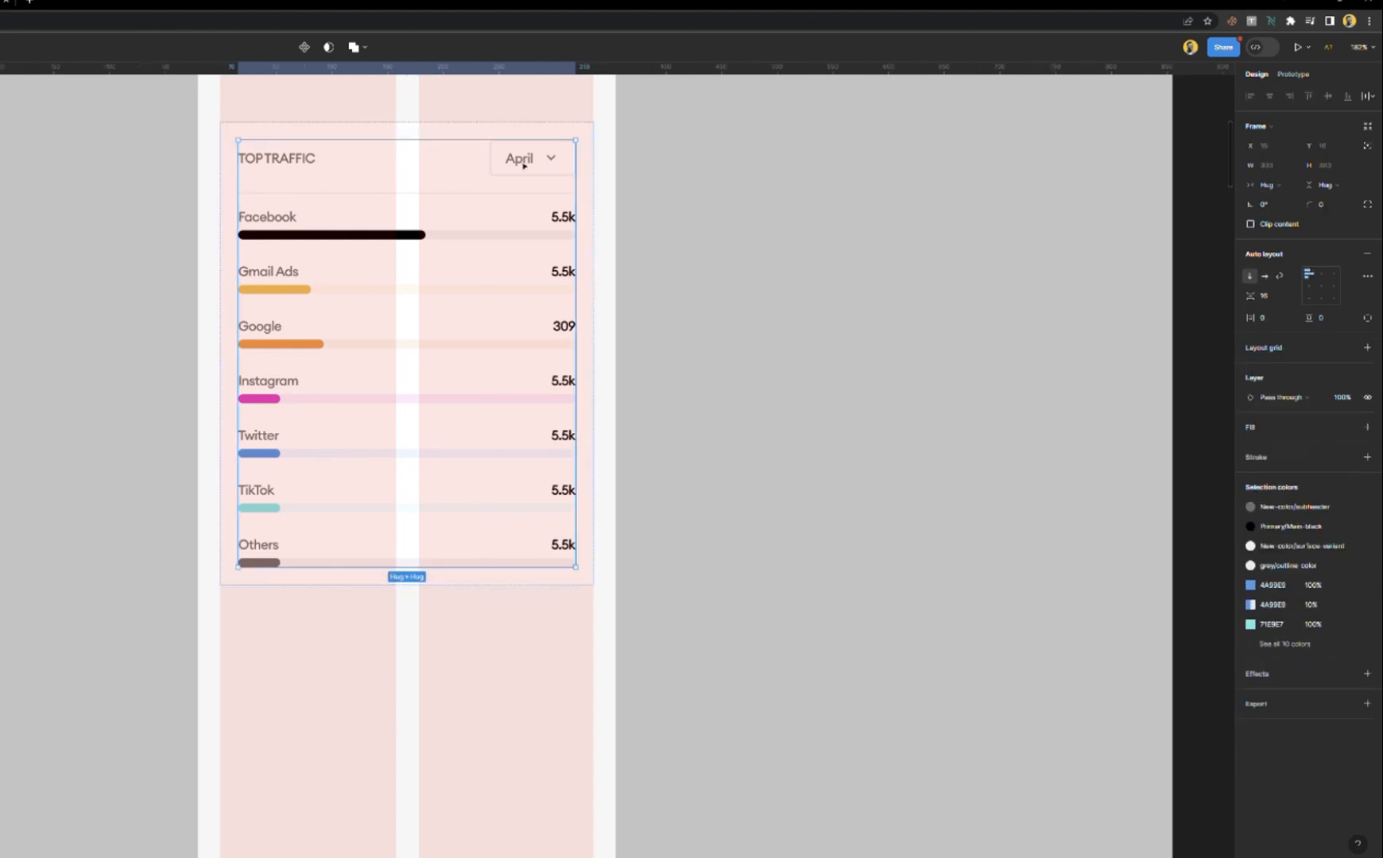
left_click(1268, 186)
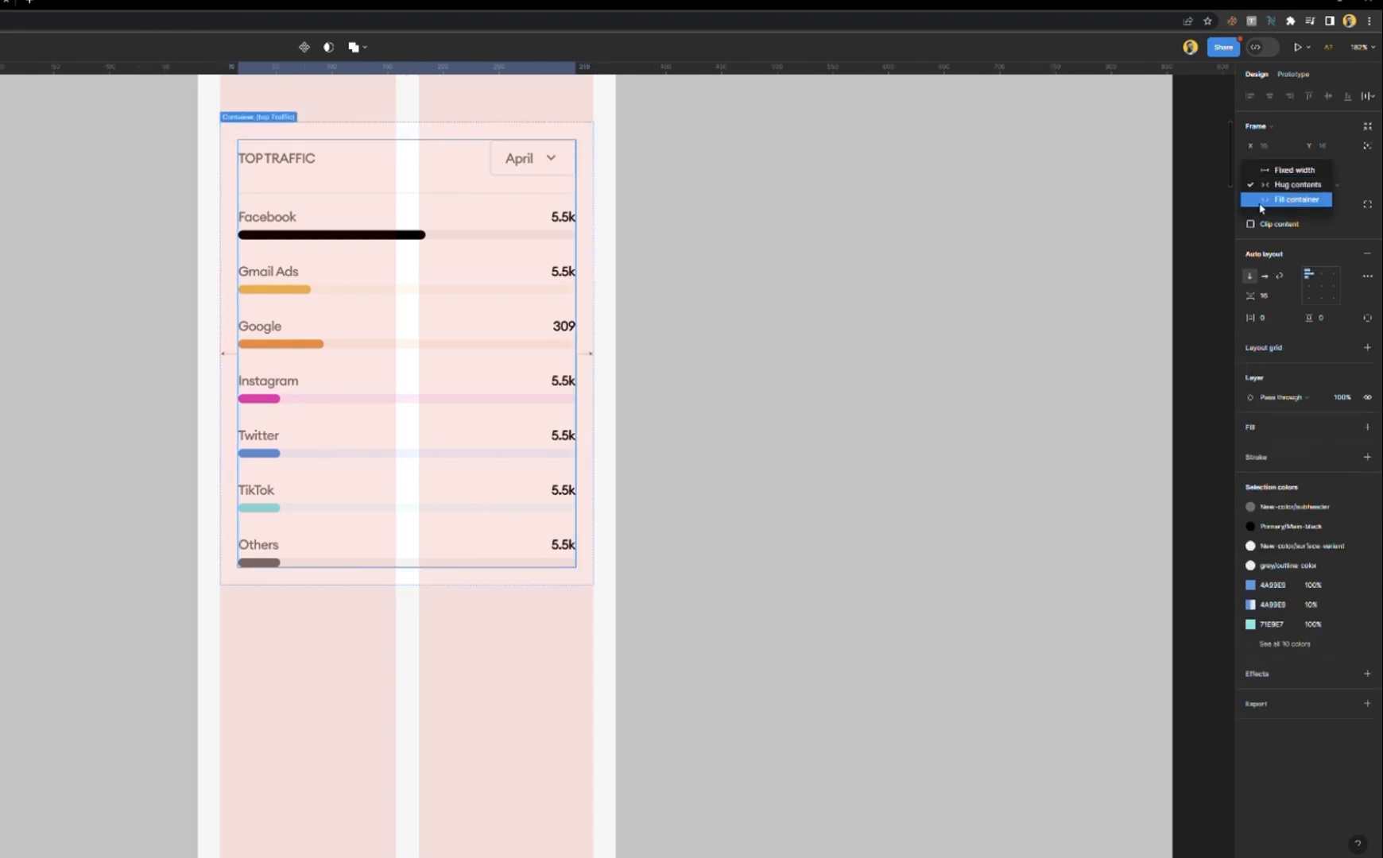
left_click(1262, 205)
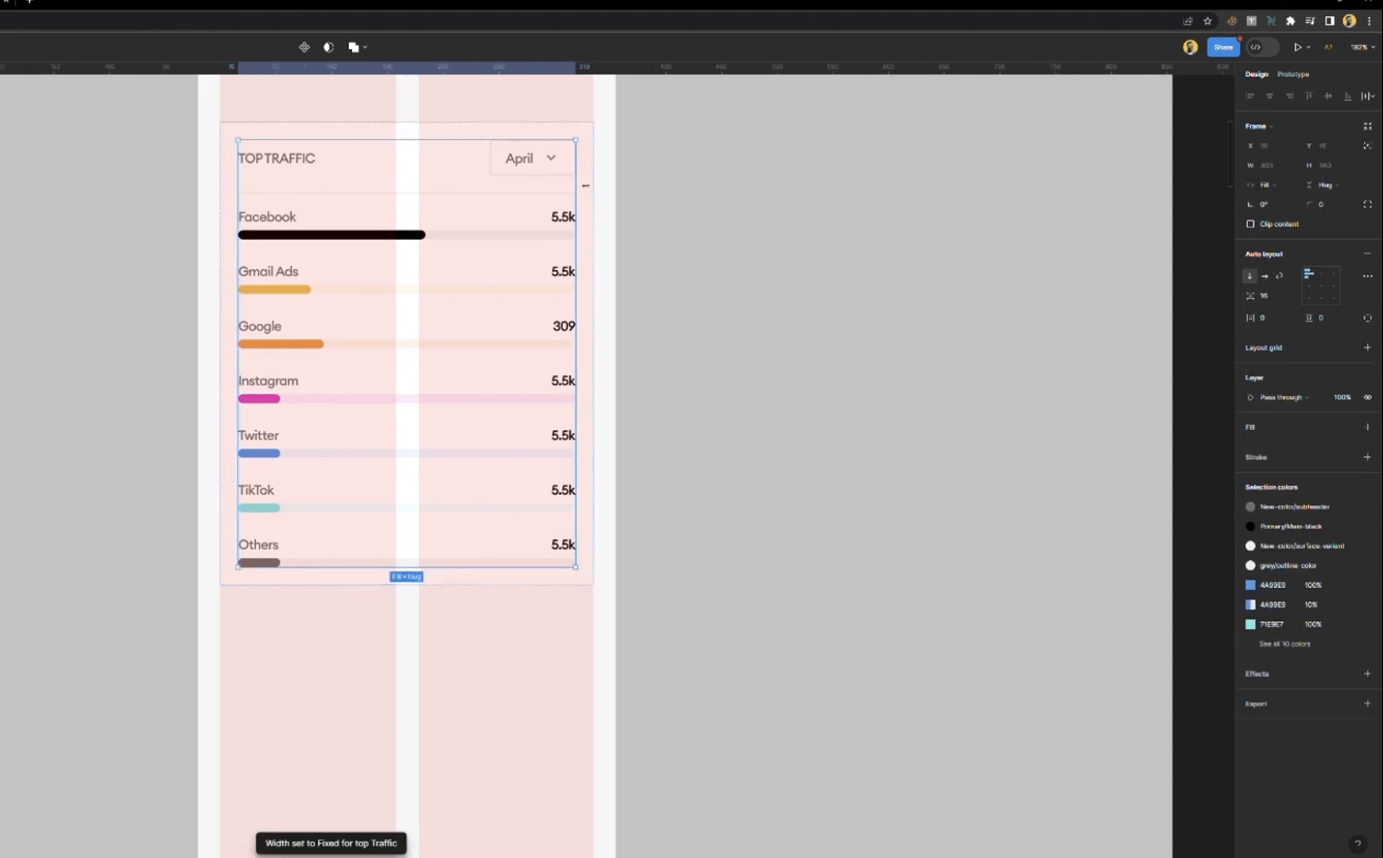
left_click_drag(585, 185, 361, 218)
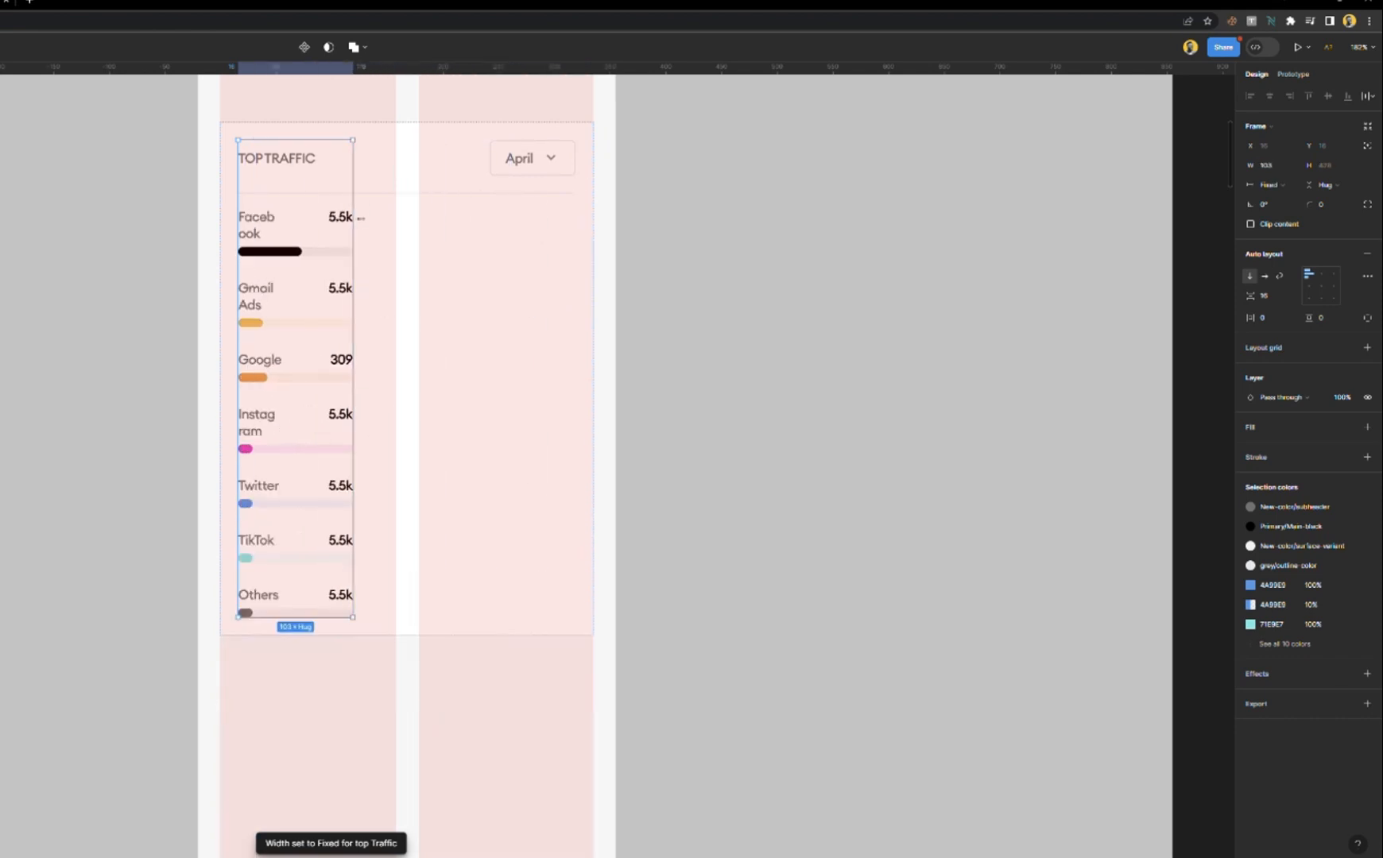
key("ctrl+z")
- Set the width of the TOP TRAFFIC title text in the card header to Fill container
scroll(307, 213, "up", 4)
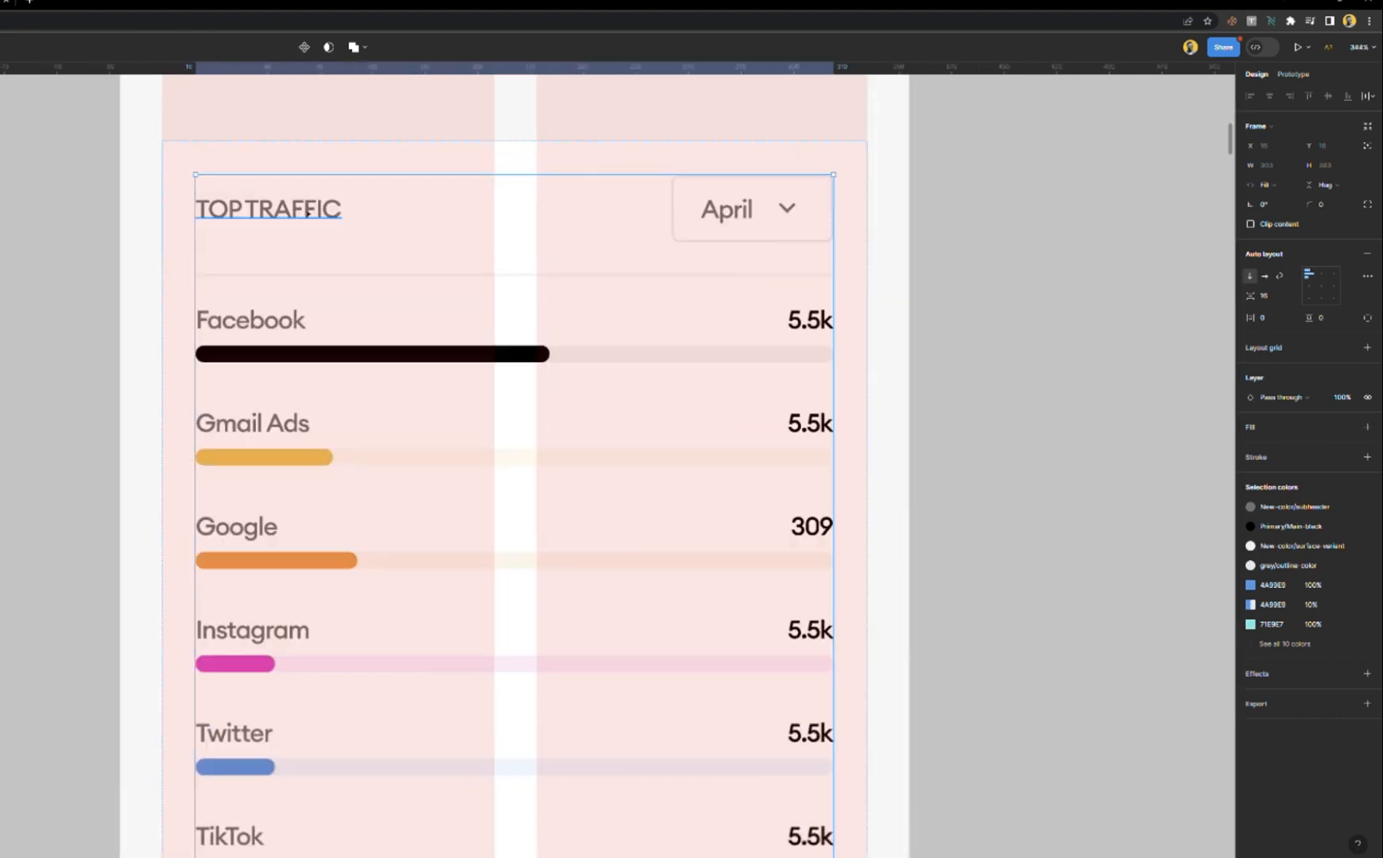
double_click(307, 213)
double_click(327, 216)
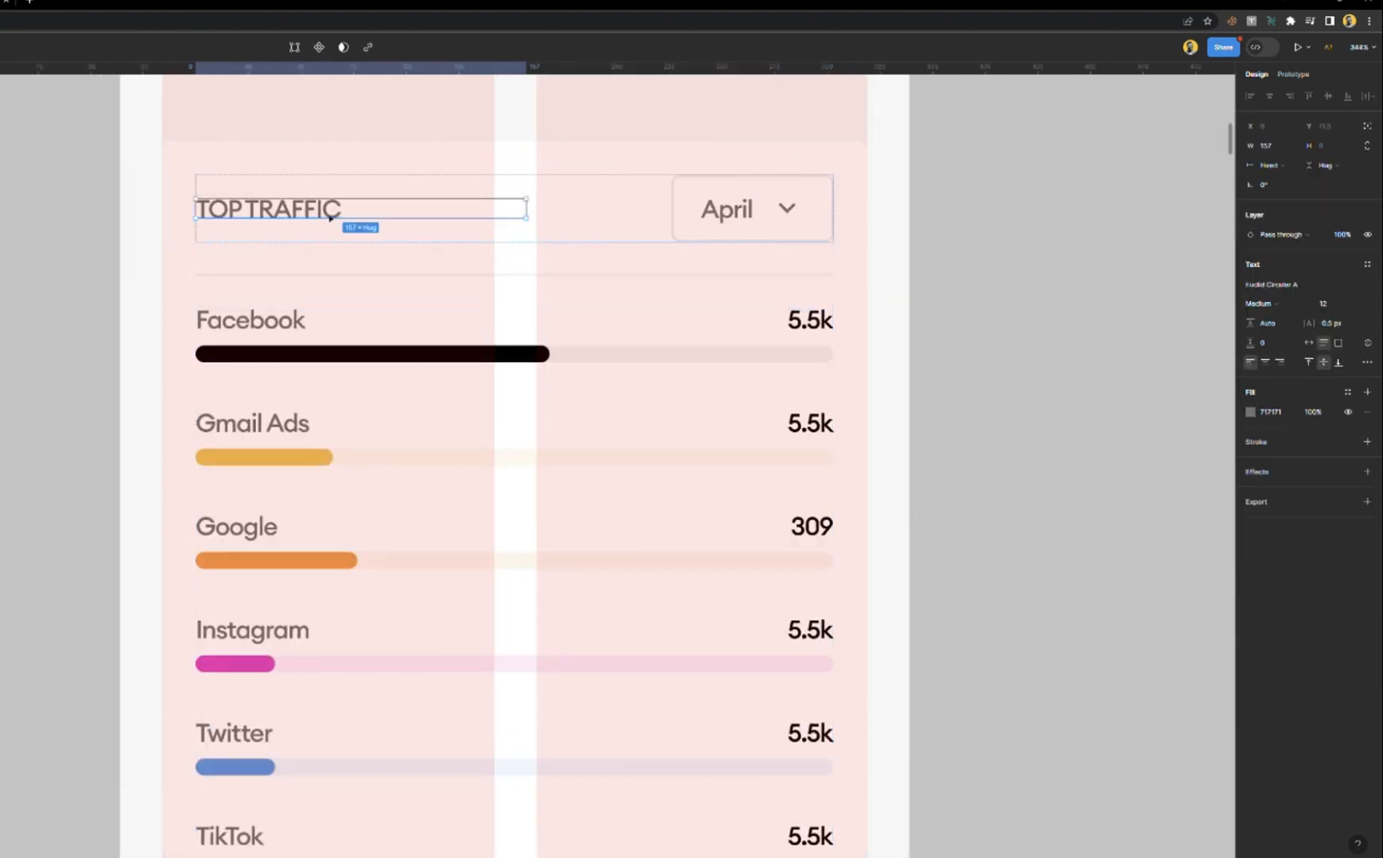
left_click(1263, 165)
left_click(1286, 199)
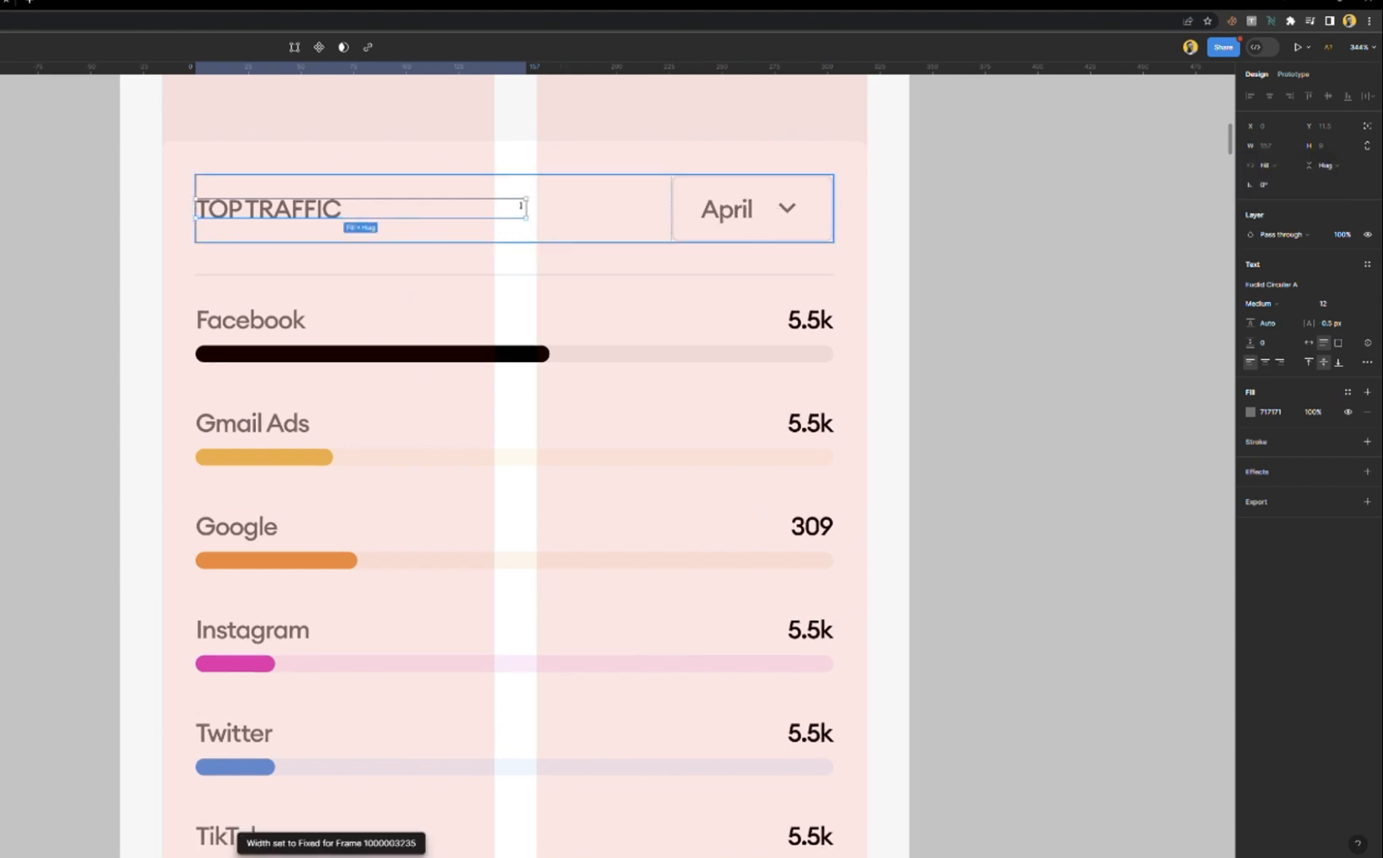
- Try narrowing the header row with the title and the April dropdown to about 46 wide, and undo the resize
scroll(392, 209, "down", 4)
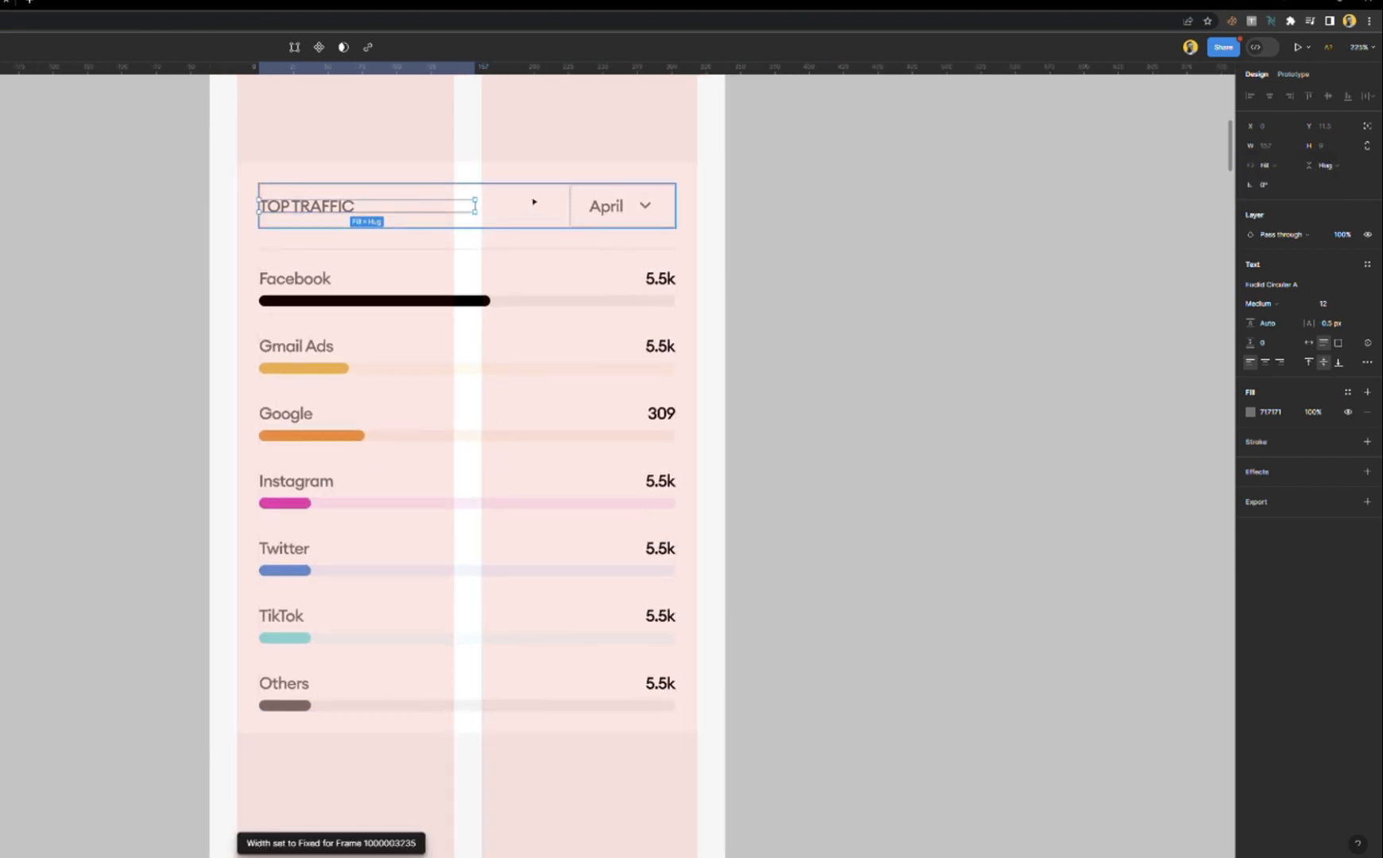
key("Escape")
left_click_drag(662, 203, 328, 215)
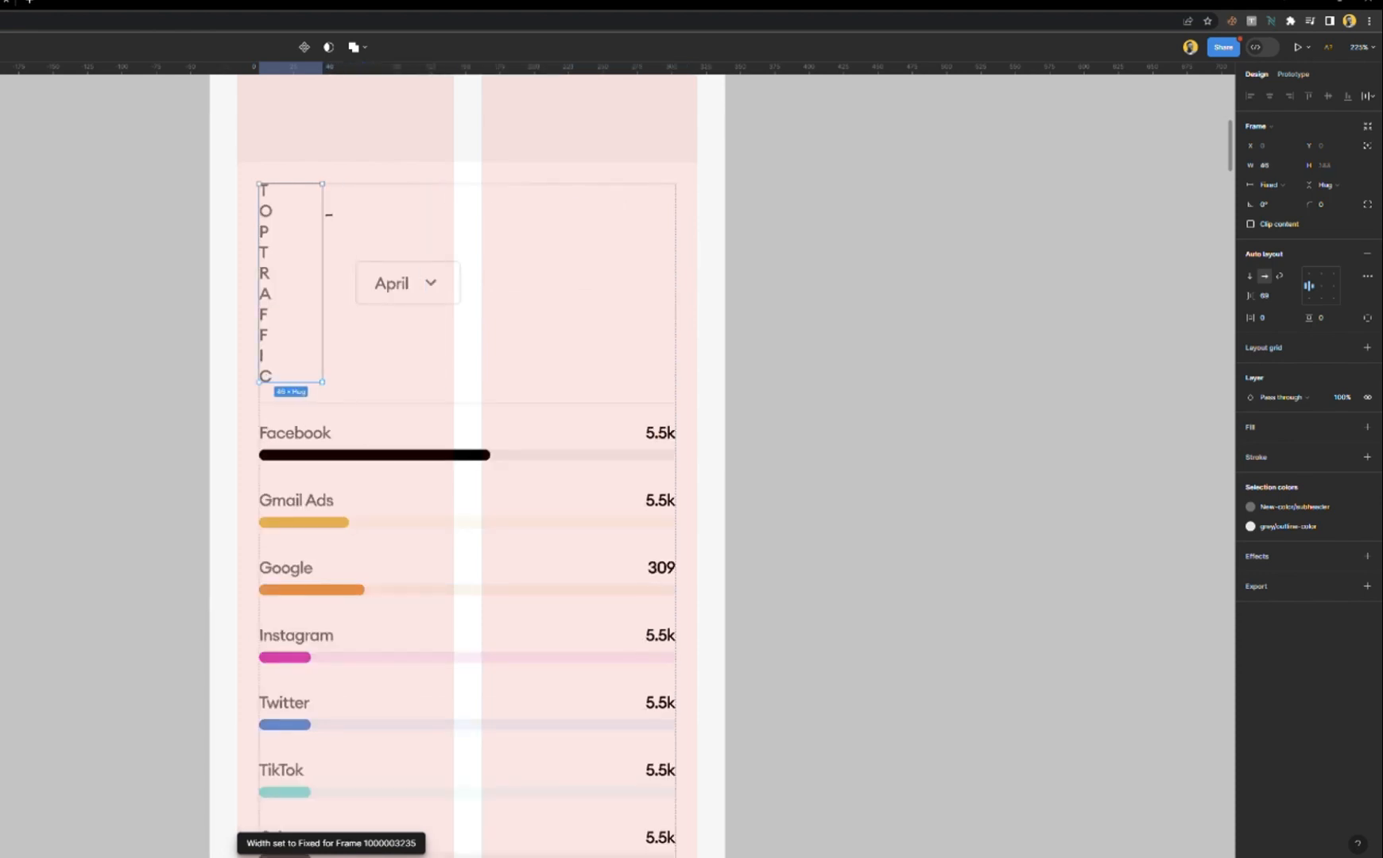
key("ctrl+z")
scroll(351, 225, "down", 3)
key("Escape")
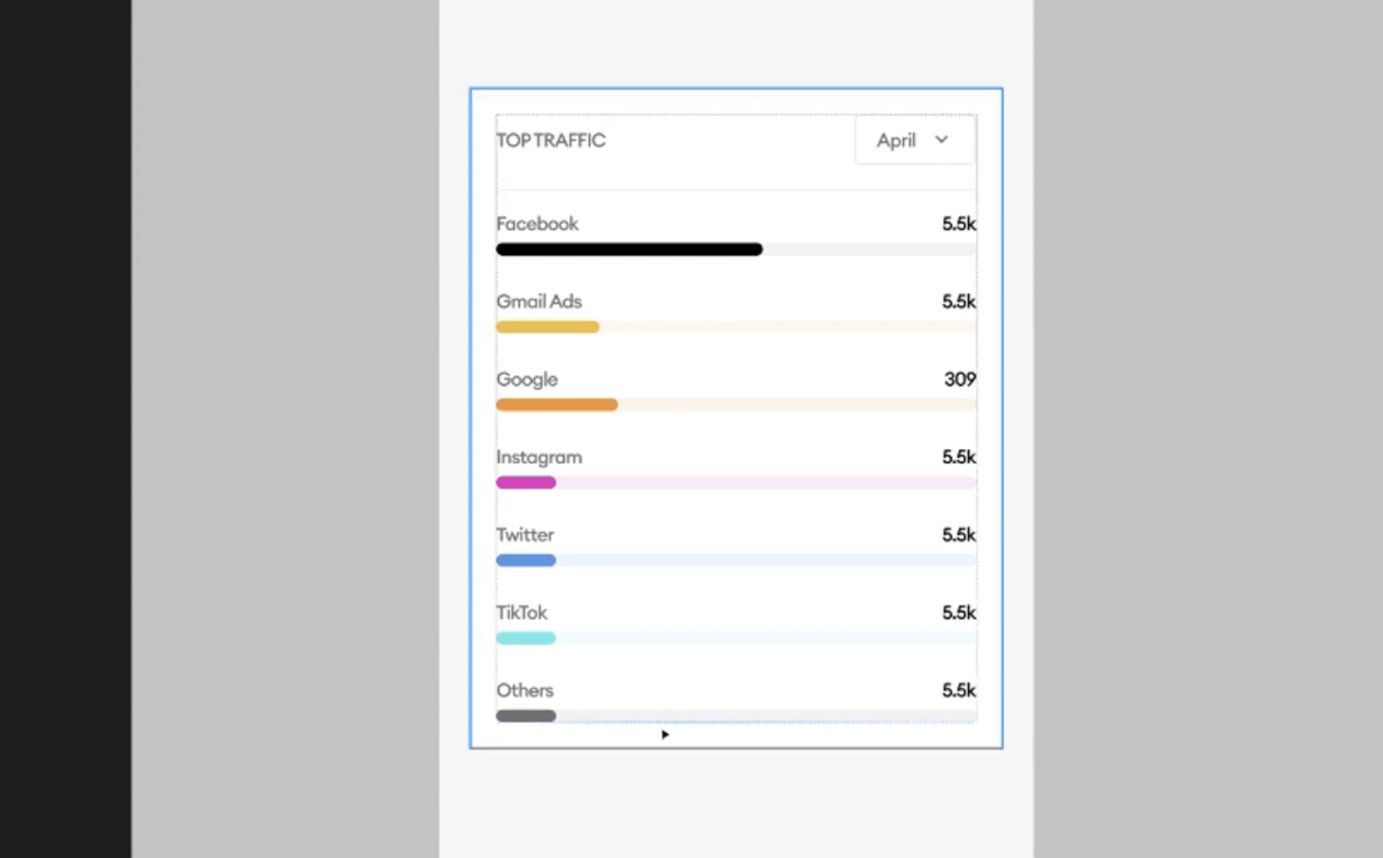
- Test the finished card by temporarily narrowing its traffic rows frame, restore the width and clear the selection
double_click(717, 423)
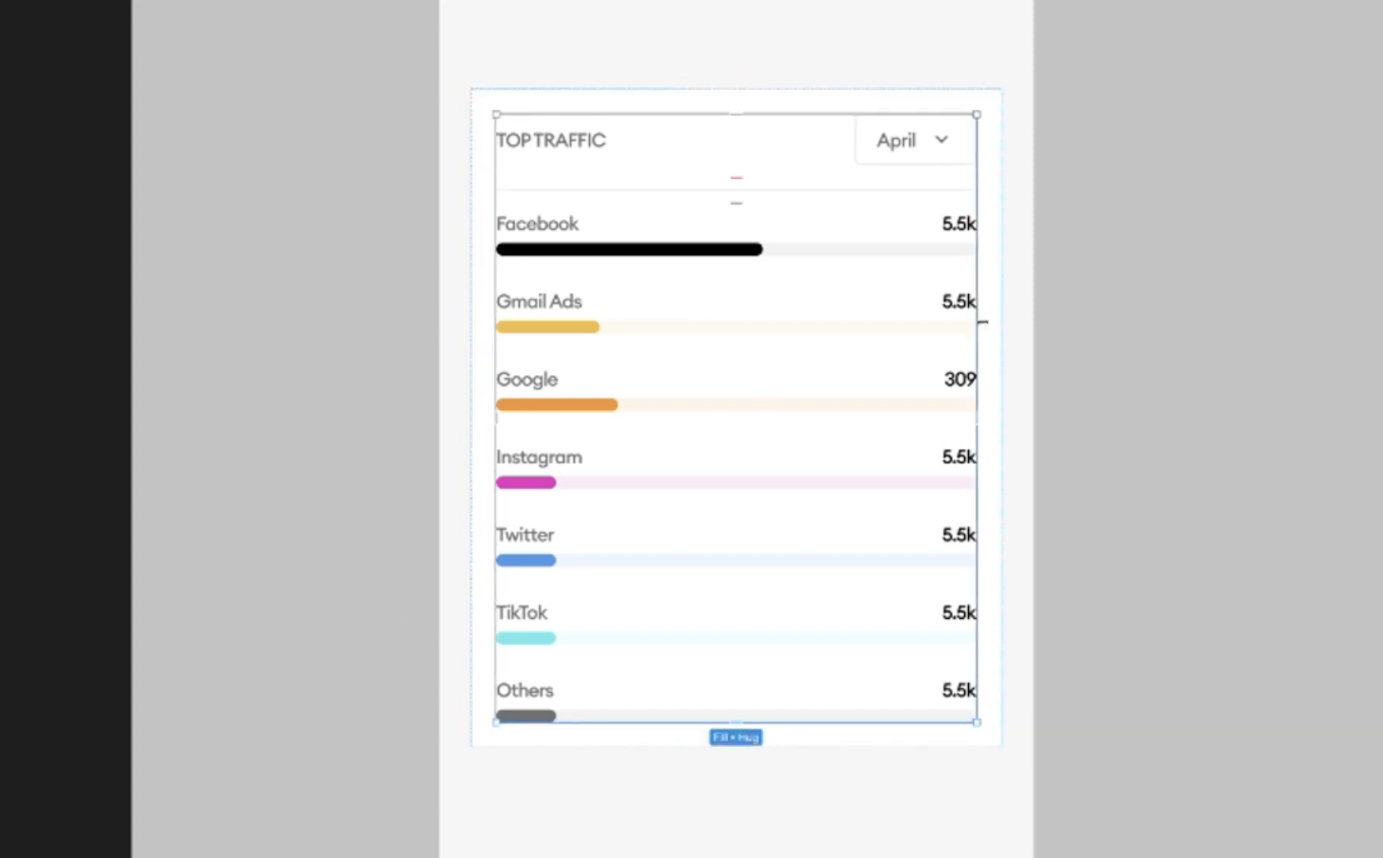
left_click(919, 304)
left_click_drag(990, 294, 733, 321)
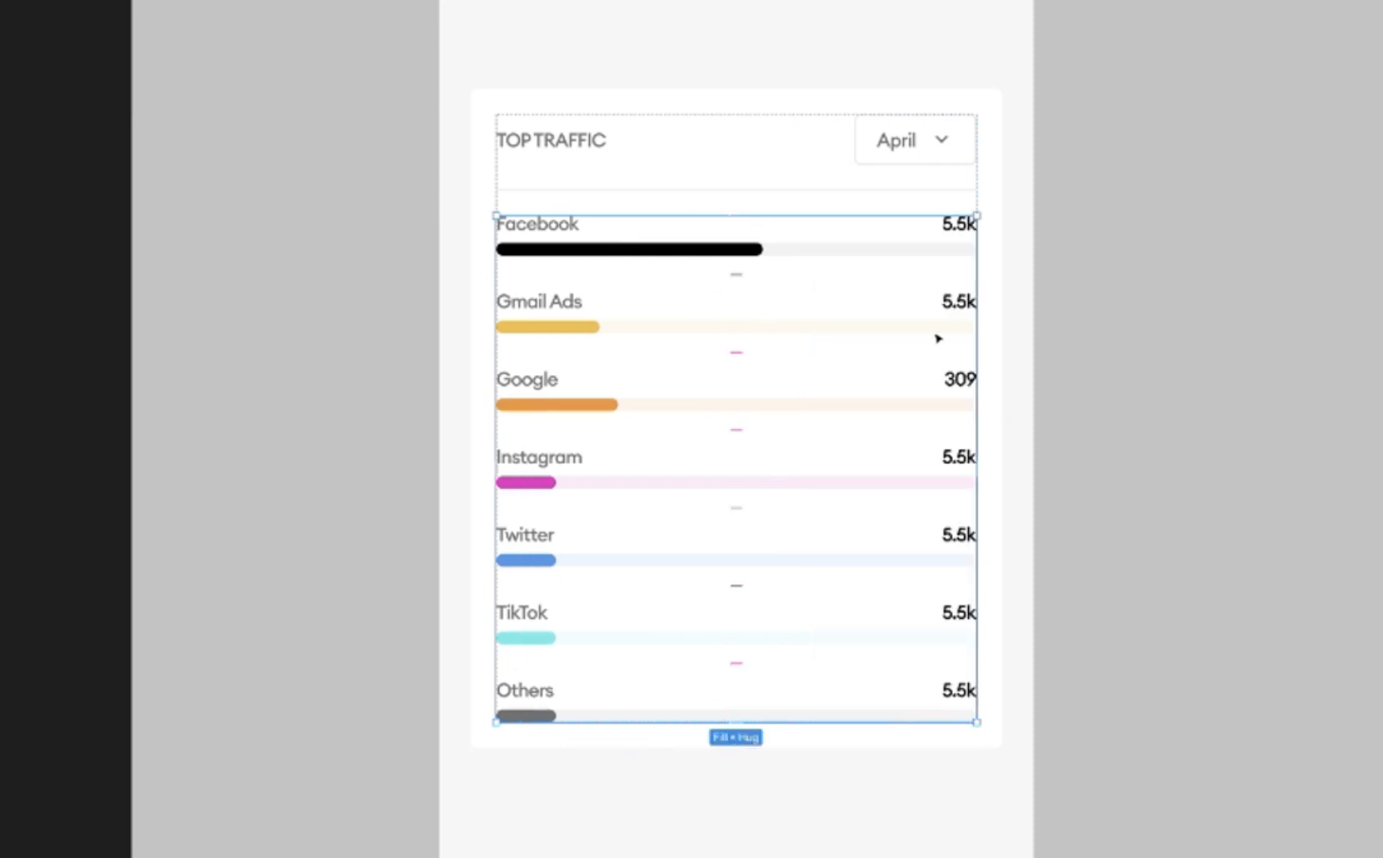
left_click(1105, 359)
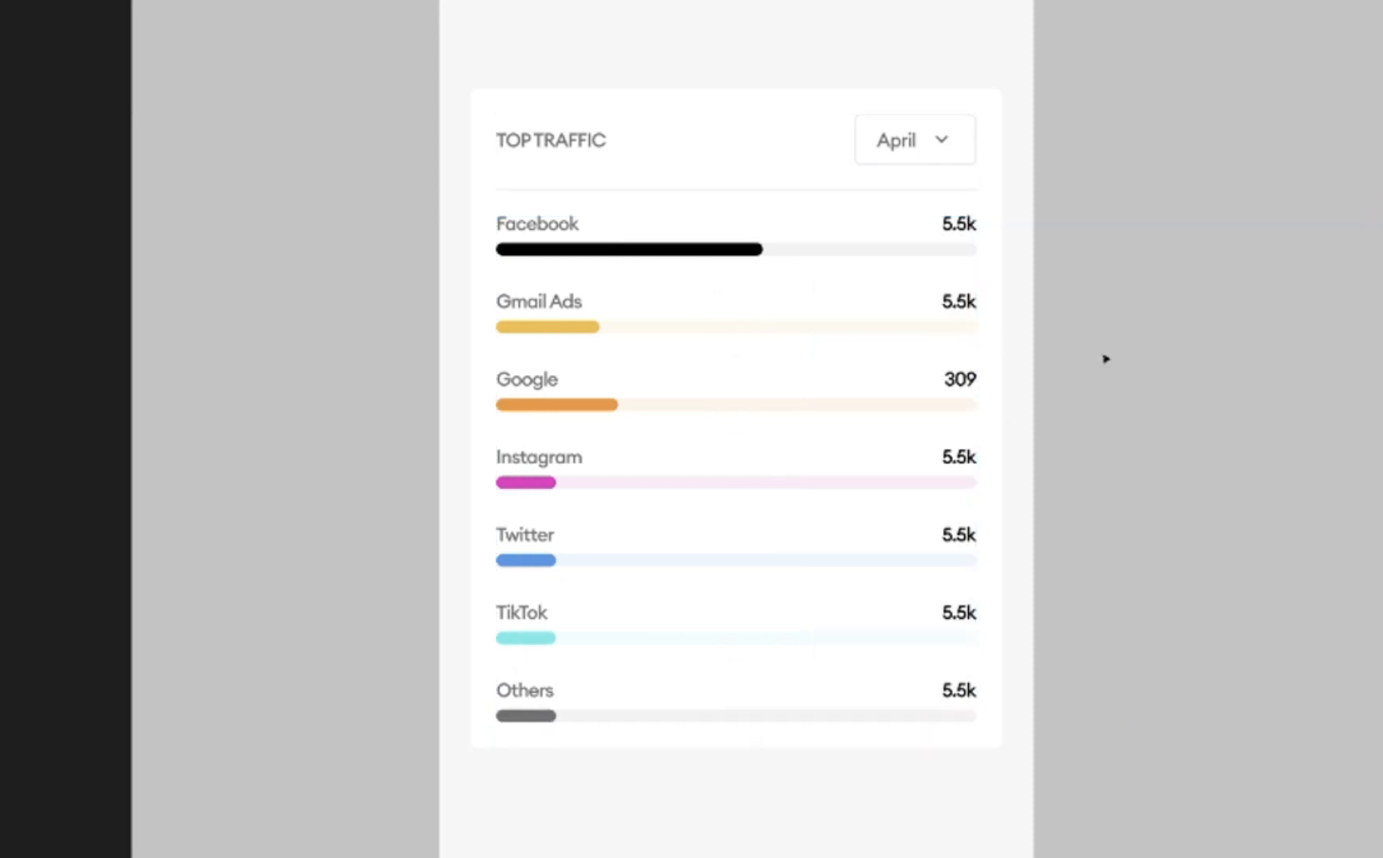